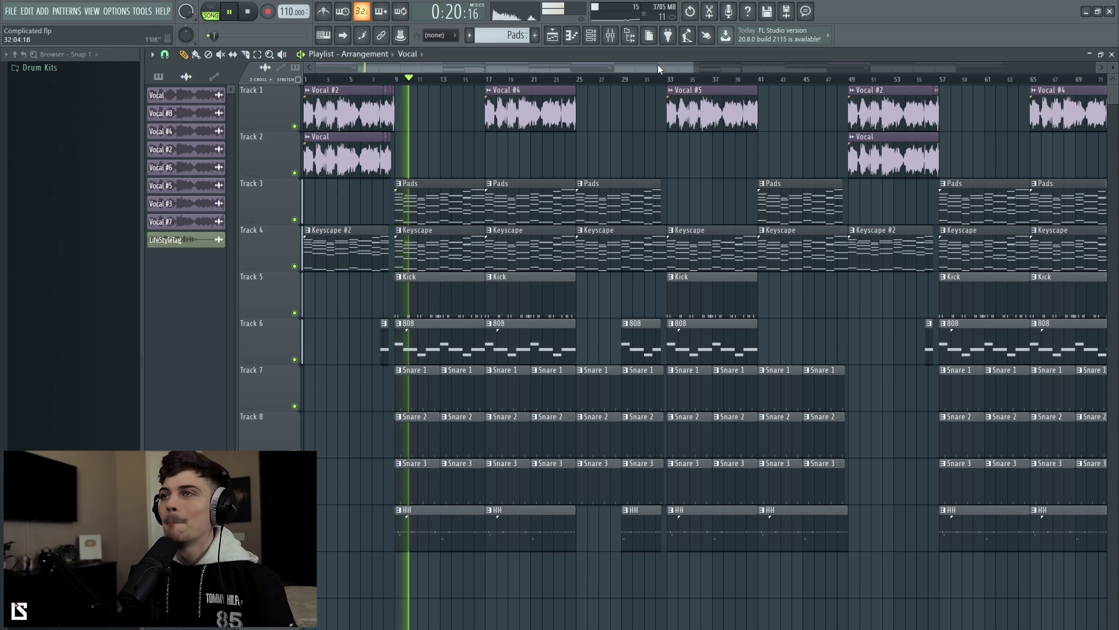
- Play the opening of the song and look over the arrangement across its verse and beat sections
{"action": "scroll", "coordinate": [659, 68], "scroll_direction": "up", "scroll_amount": 3}
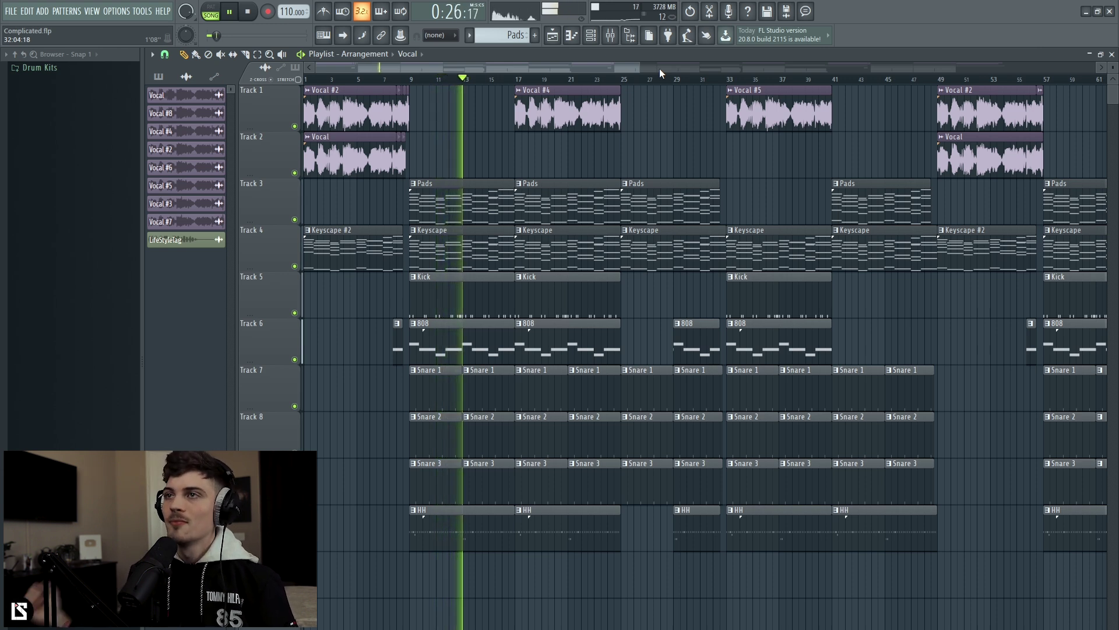
{"action": "key", "text": "space"}
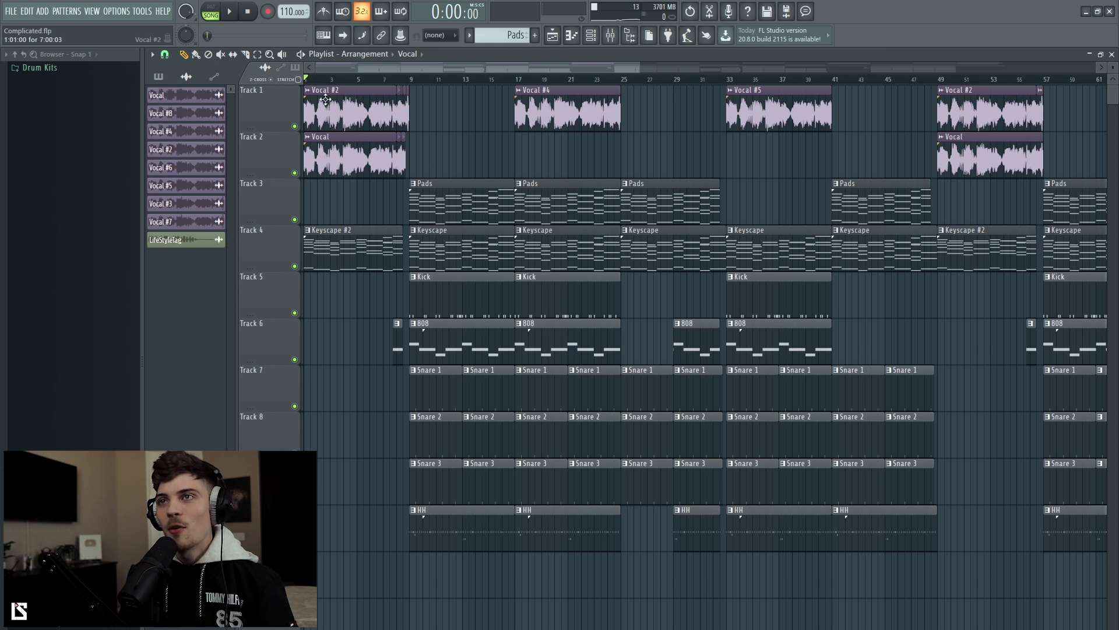
{"action": "key", "text": "space"}
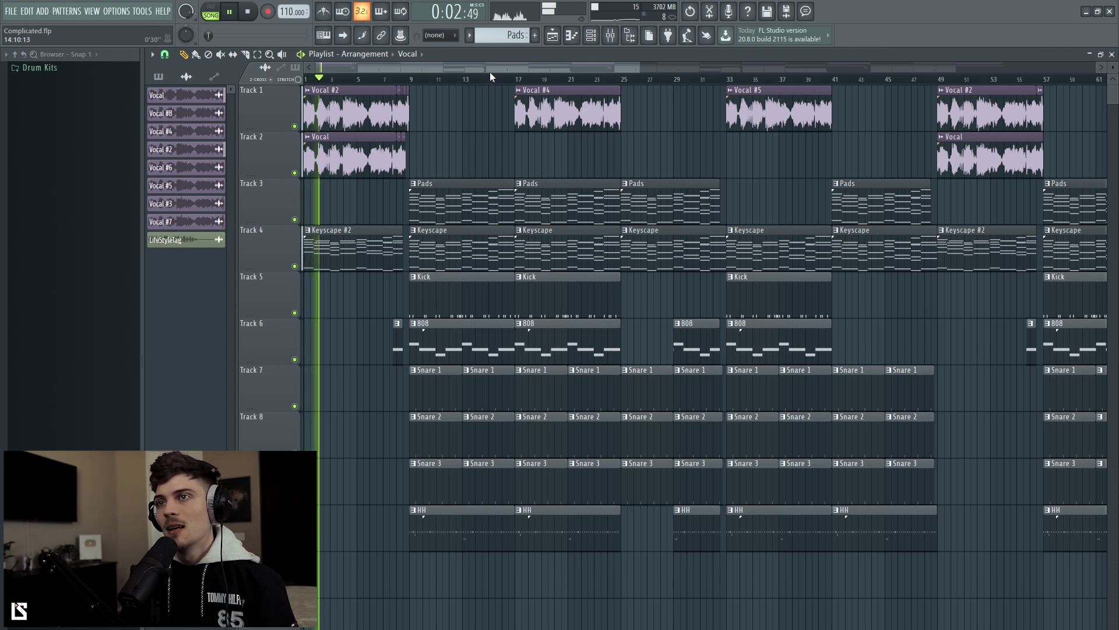
{"action": "key", "text": "space"}
{"action": "scroll", "coordinate": [489, 80], "scroll_direction": "up", "scroll_amount": 5}
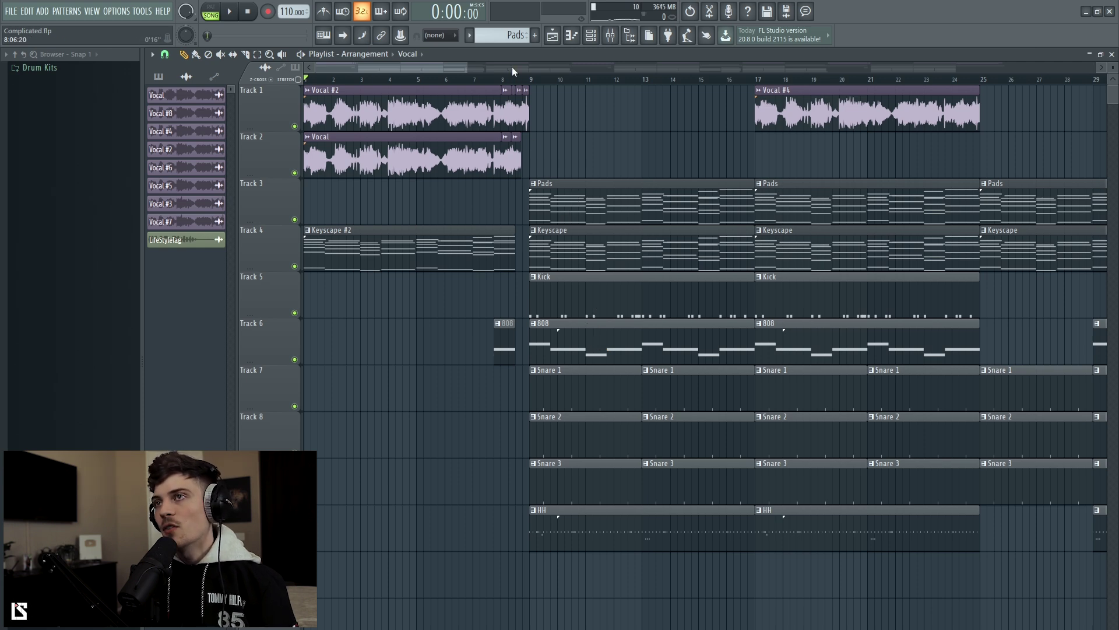
{"action": "scroll", "coordinate": [512, 71], "scroll_direction": "down", "scroll_amount": 5}
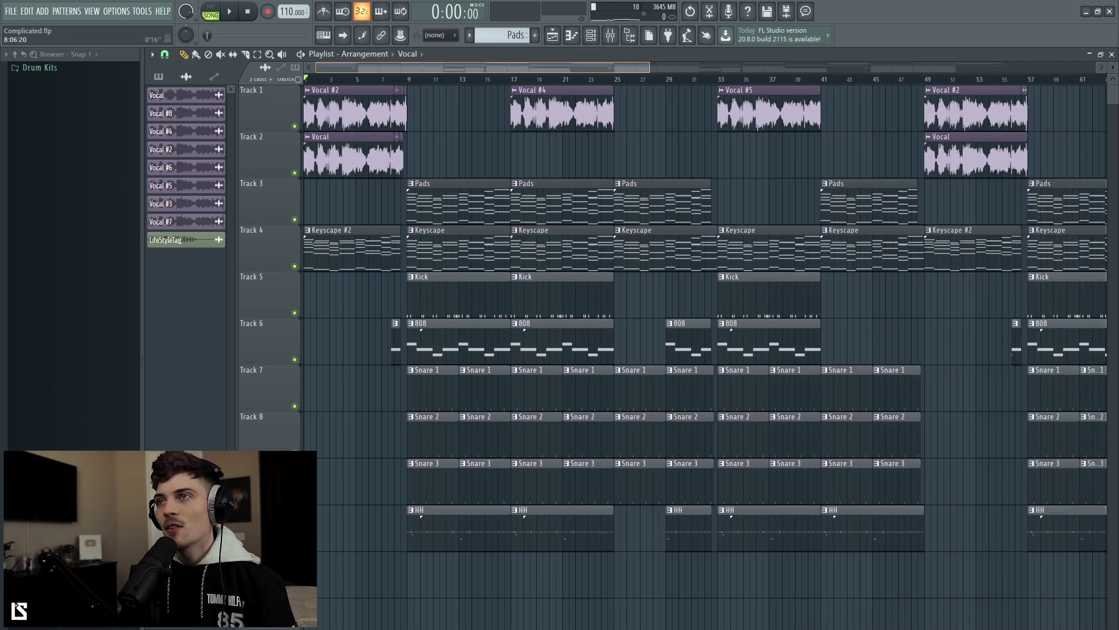
{"action": "scroll", "coordinate": [513, 71], "scroll_direction": "down", "scroll_amount": 2}
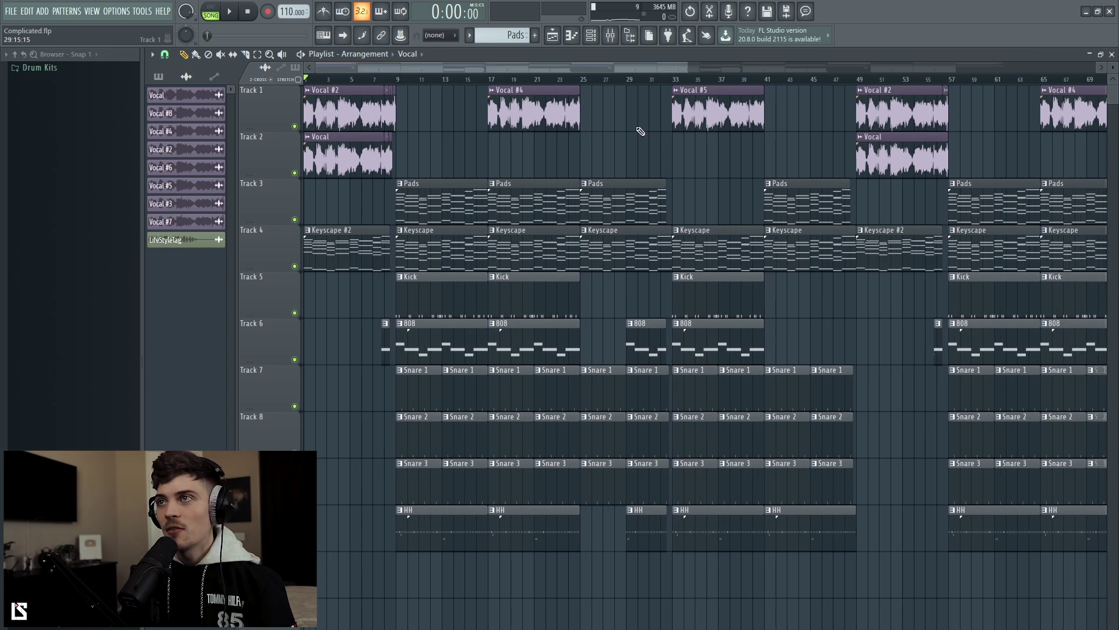
- Insert Fruity parametric EQ 2 in the first effect slot of the Keyscape mixer track
{"action": "left_click", "coordinate": [617, 41]}
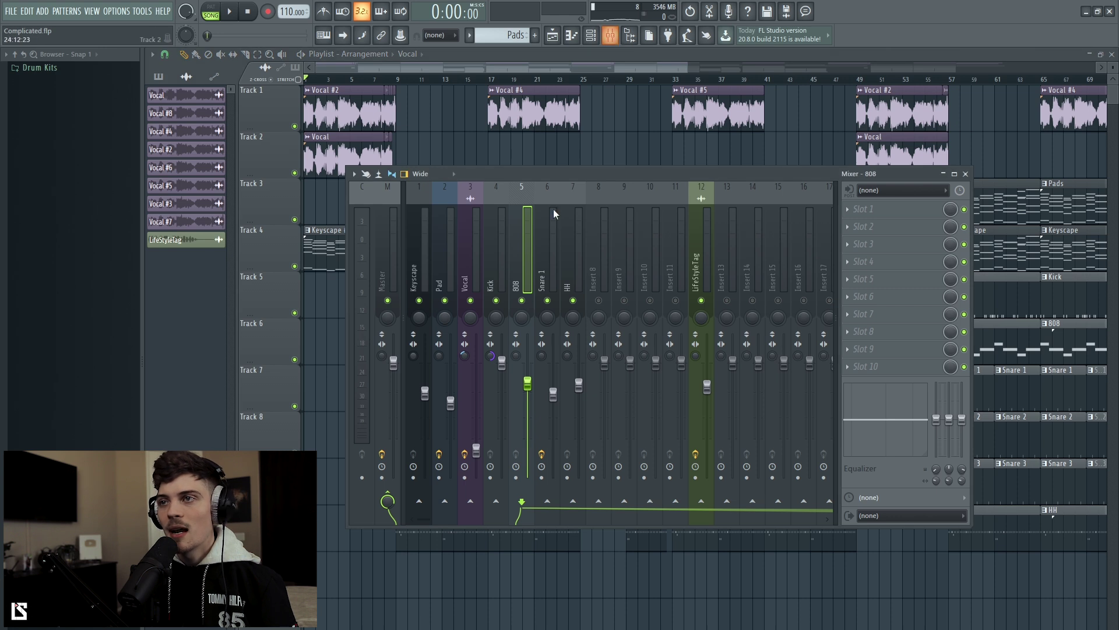
{"action": "left_click", "coordinate": [428, 271]}
{"action": "left_click", "coordinate": [860, 209]}
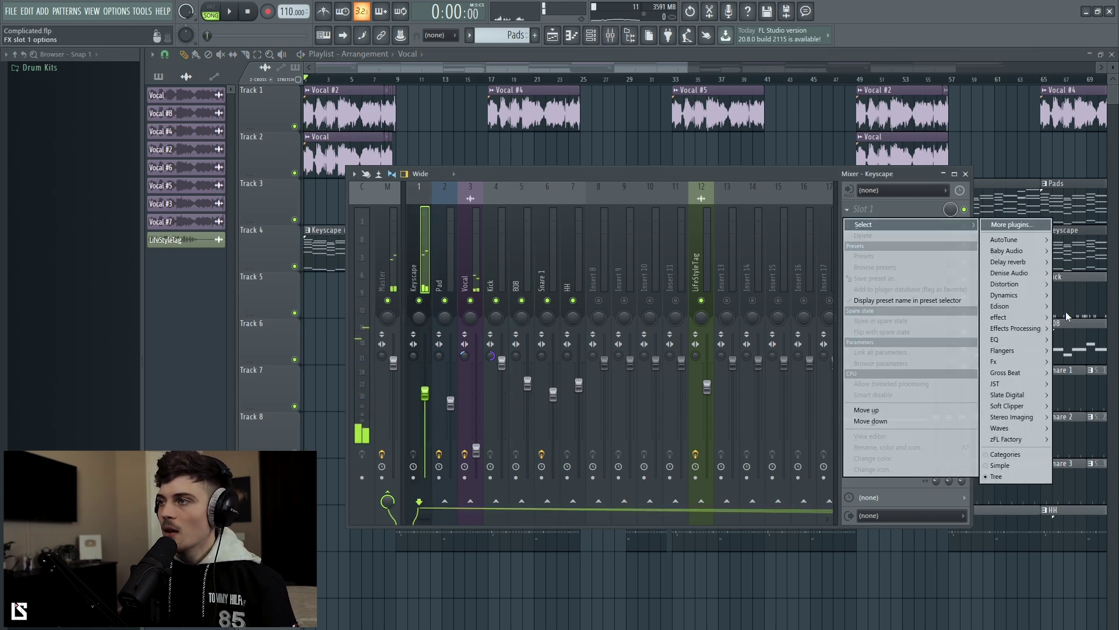
{"action": "mouse_move", "coordinate": [1003, 339]}
{"action": "left_click", "coordinate": [939, 340]}
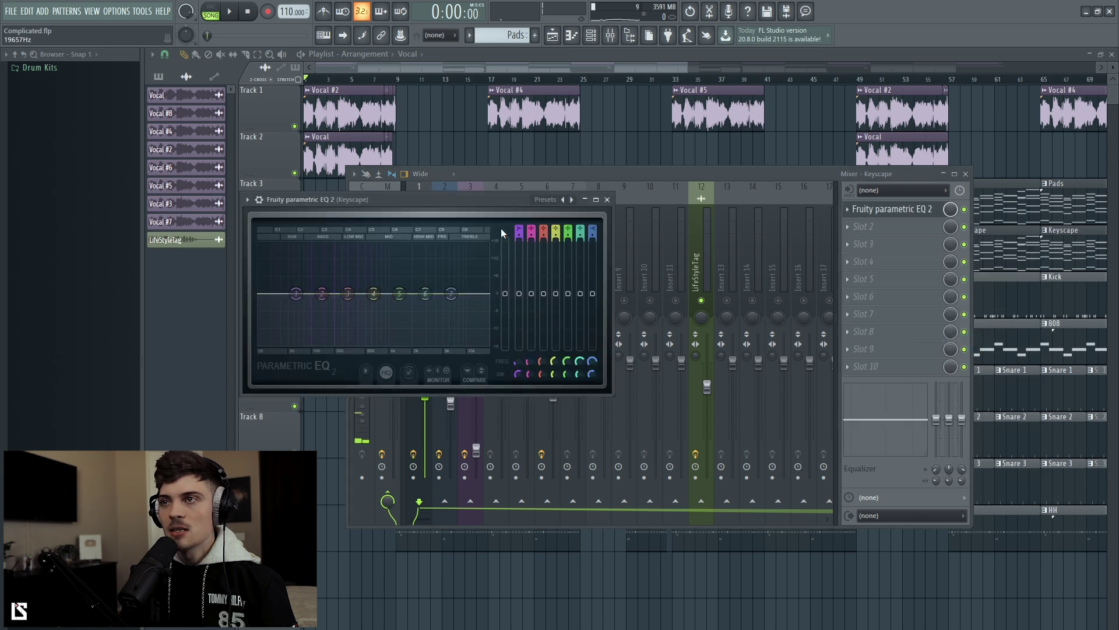
- Pull EQ band 1 down into a low cut and play the song from bar 9 to hear it
{"action": "left_click_drag", "start_coordinate": [297, 302], "coordinate": [304, 352]}
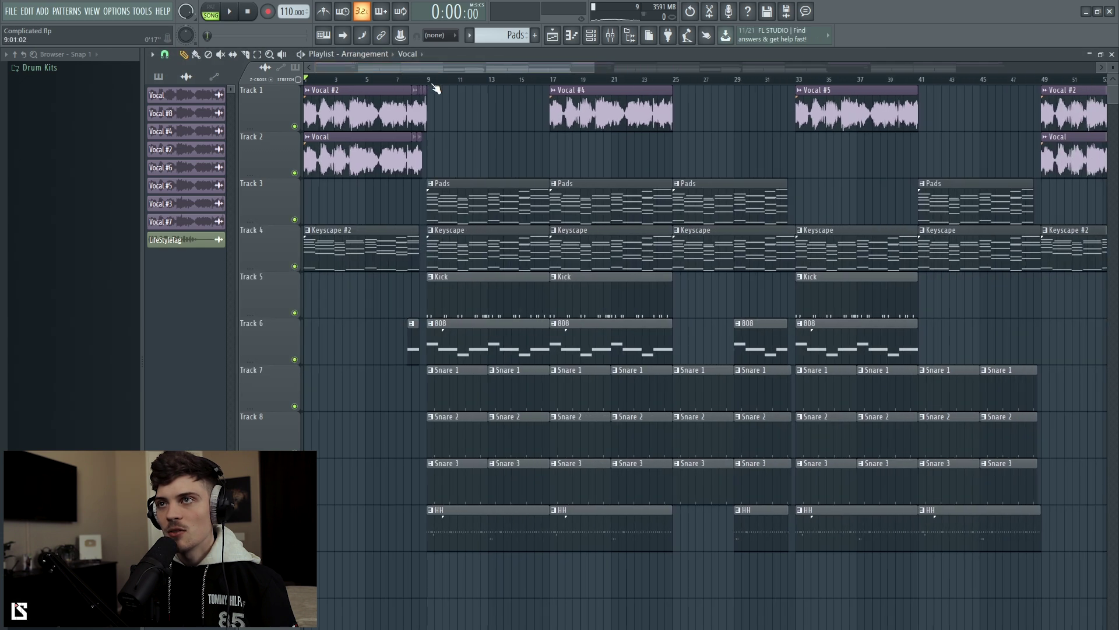
{"action": "left_click", "coordinate": [434, 82]}
{"action": "left_click", "coordinate": [610, 35]}
{"action": "key", "text": "space"}
{"action": "left_click", "coordinate": [891, 210]}
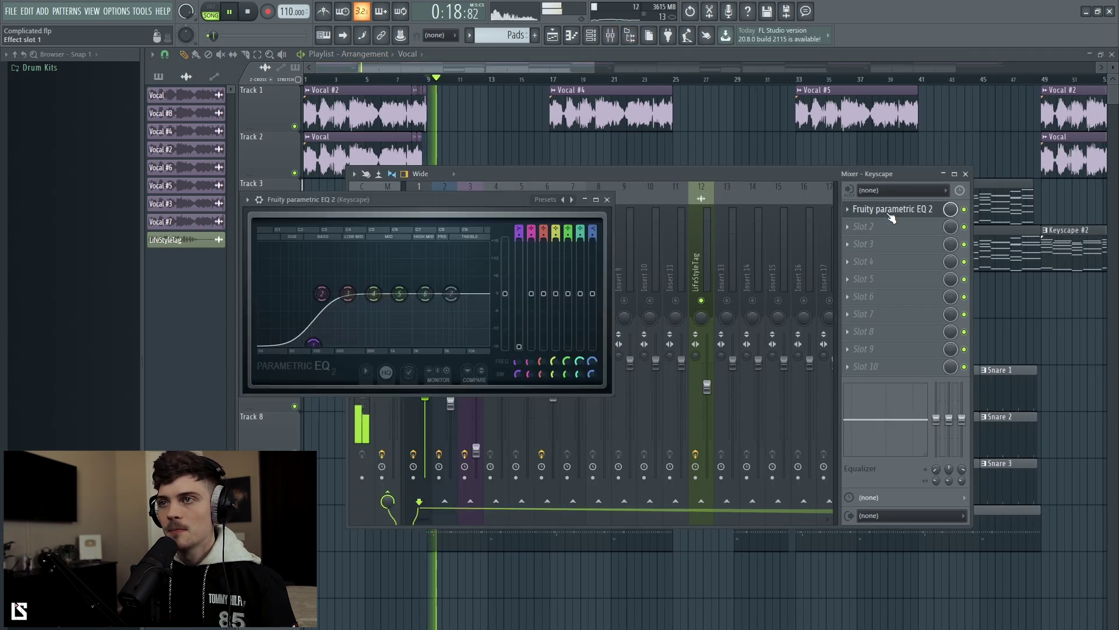
- Adjust EQ band 3 in the low mids and lift band 6 in the highs while auditioning the Keyscape sound
{"action": "left_click_drag", "start_coordinate": [353, 293], "coordinate": [361, 242]}
{"action": "scroll", "coordinate": [361, 257], "scroll_direction": "down", "scroll_amount": 7}
{"action": "key", "text": "space"}
{"action": "key", "text": "space"}
{"action": "left_click_drag", "start_coordinate": [547, 257], "coordinate": [547, 321]}
{"action": "left_click_drag", "start_coordinate": [425, 293], "coordinate": [457, 281]}
{"action": "left_click_drag", "start_coordinate": [457, 281], "coordinate": [457, 284]}
{"action": "key", "text": "space"}
{"action": "left_click", "coordinate": [607, 200]}
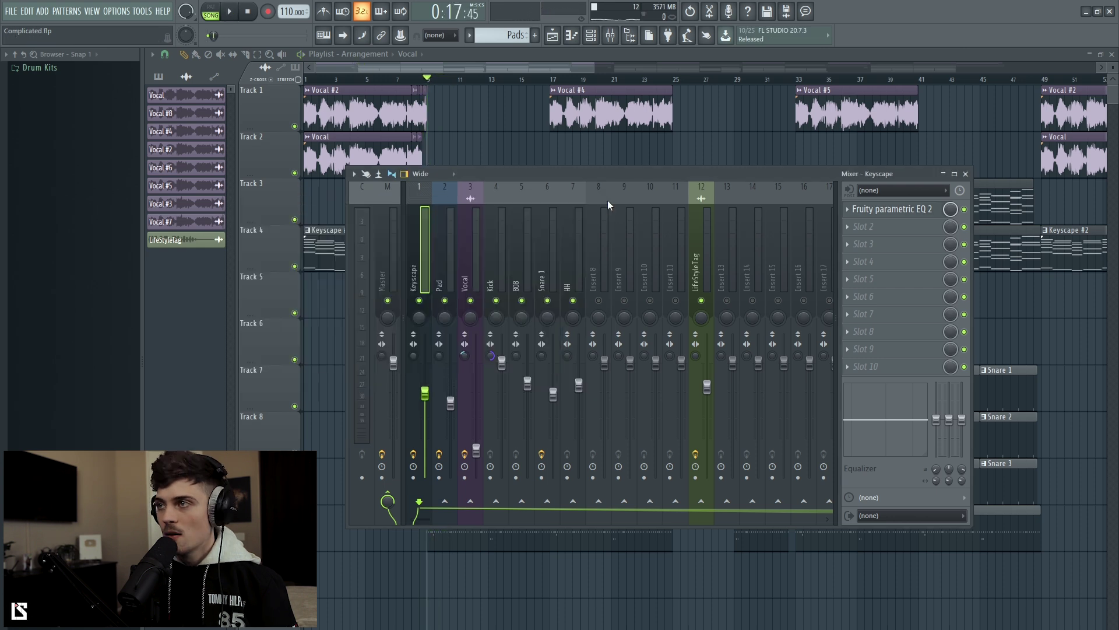
- Create an automation clip for the Keyscape EQ's mix level and delete its section from bar 9 onward
{"action": "key", "text": "F9"}
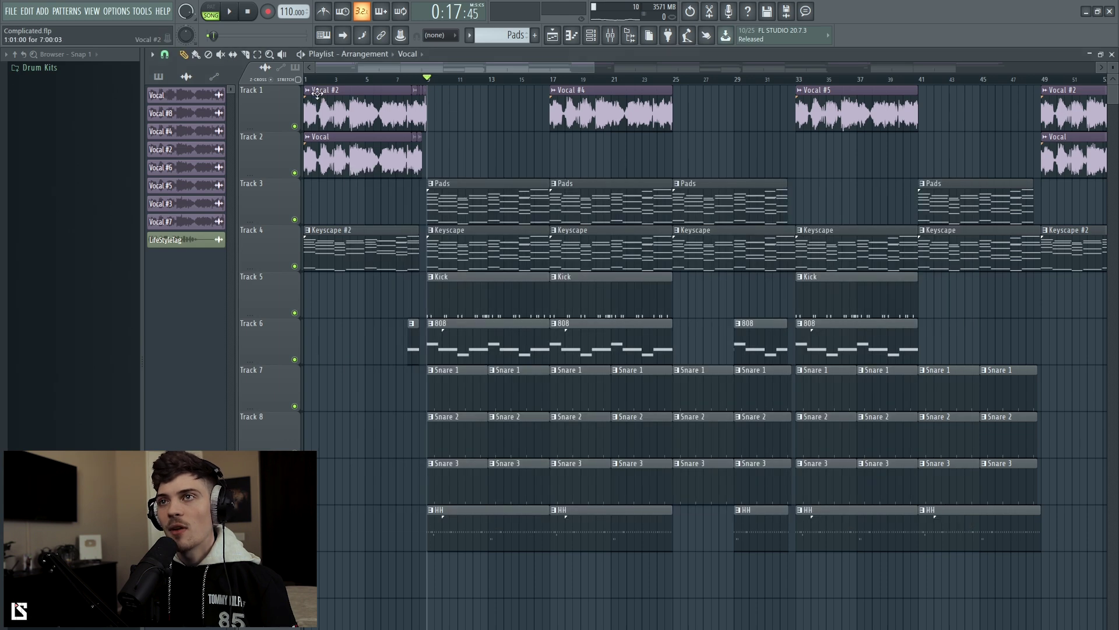
{"action": "left_click", "coordinate": [610, 35]}
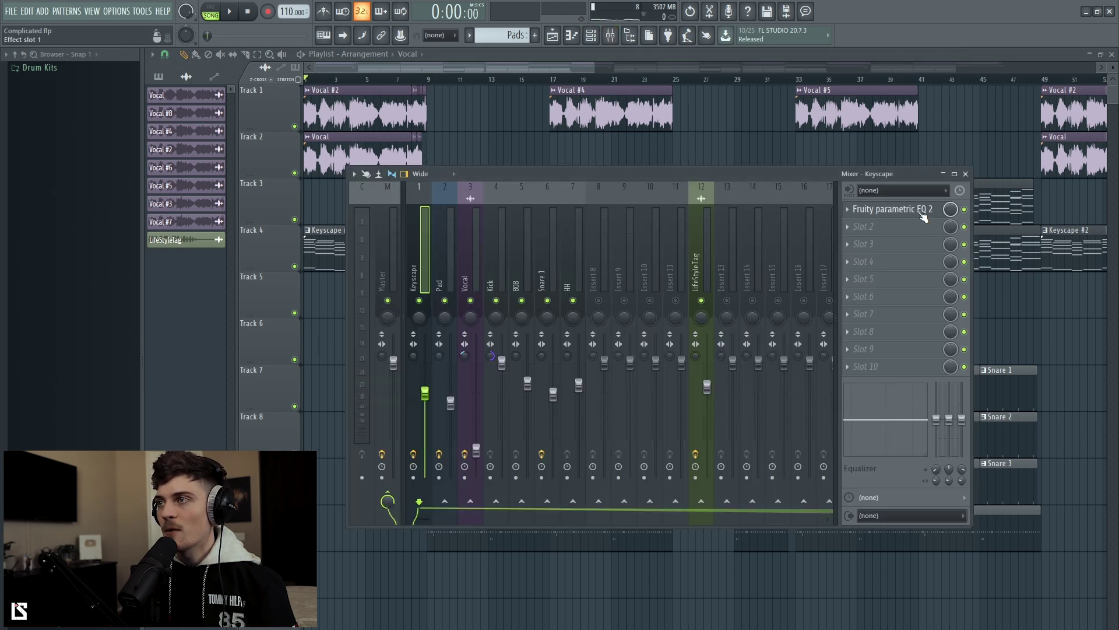
{"action": "right_click", "coordinate": [949, 213]}
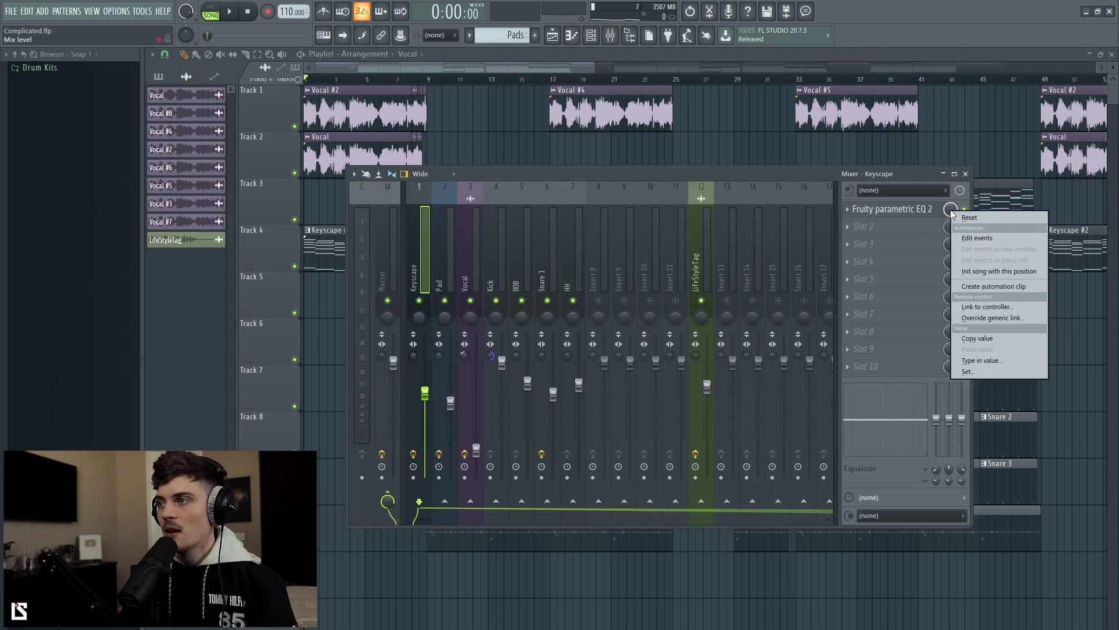
{"action": "left_click", "coordinate": [991, 287]}
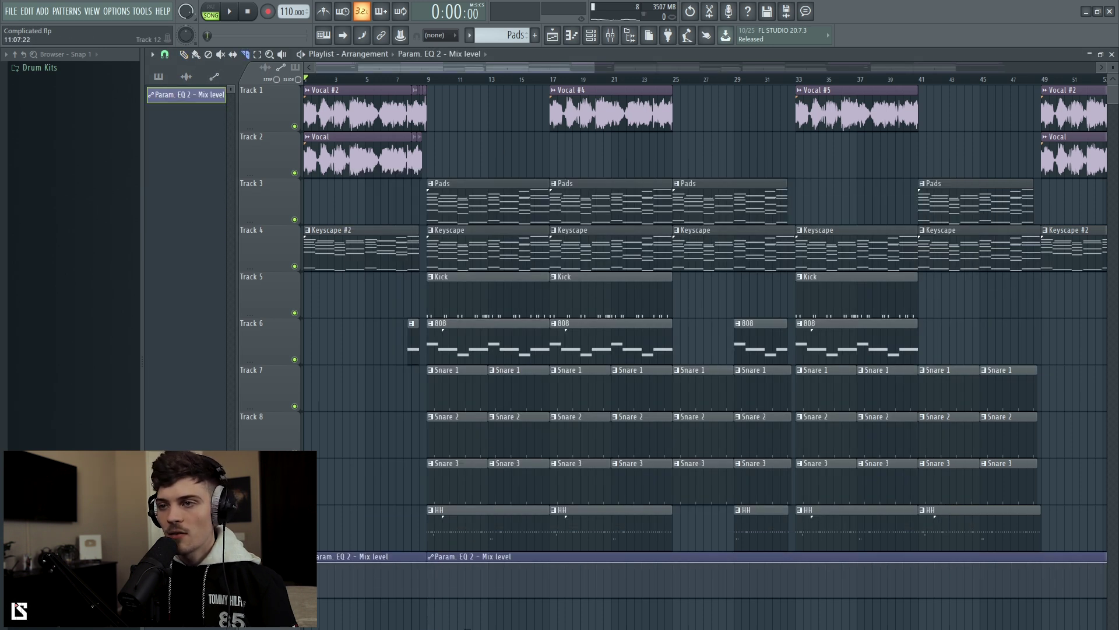
{"action": "right_click", "coordinate": [471, 556]}
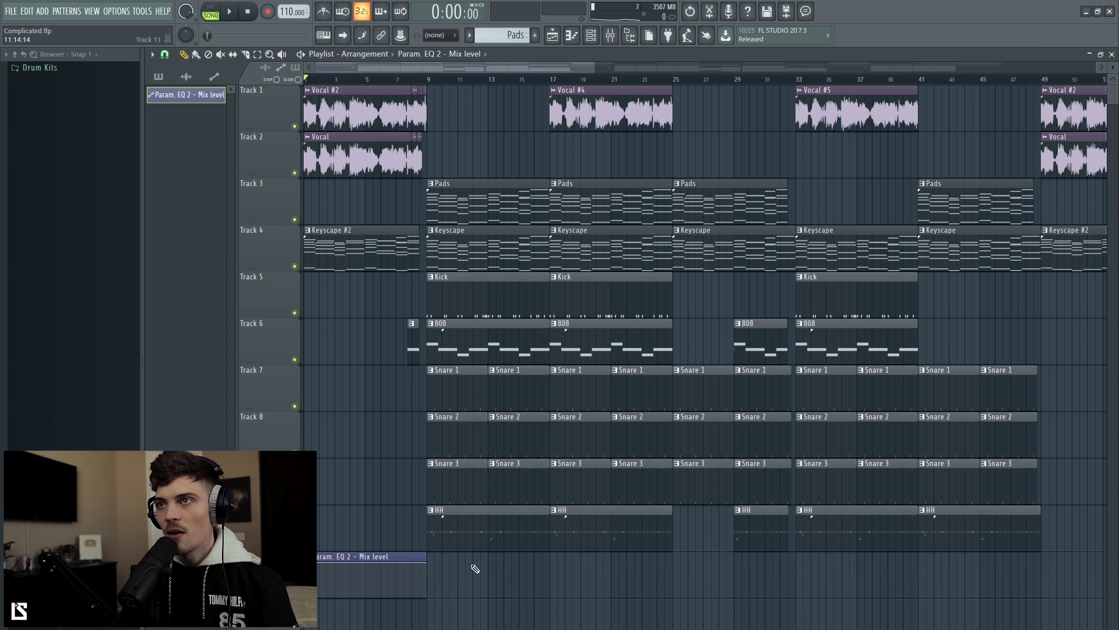
- Place a unique eight-bar copy of the mix-level automation clip at bar 9 and lower its level to 0%
{"action": "scroll", "coordinate": [421, 539], "scroll_direction": "up", "scroll_amount": 3}
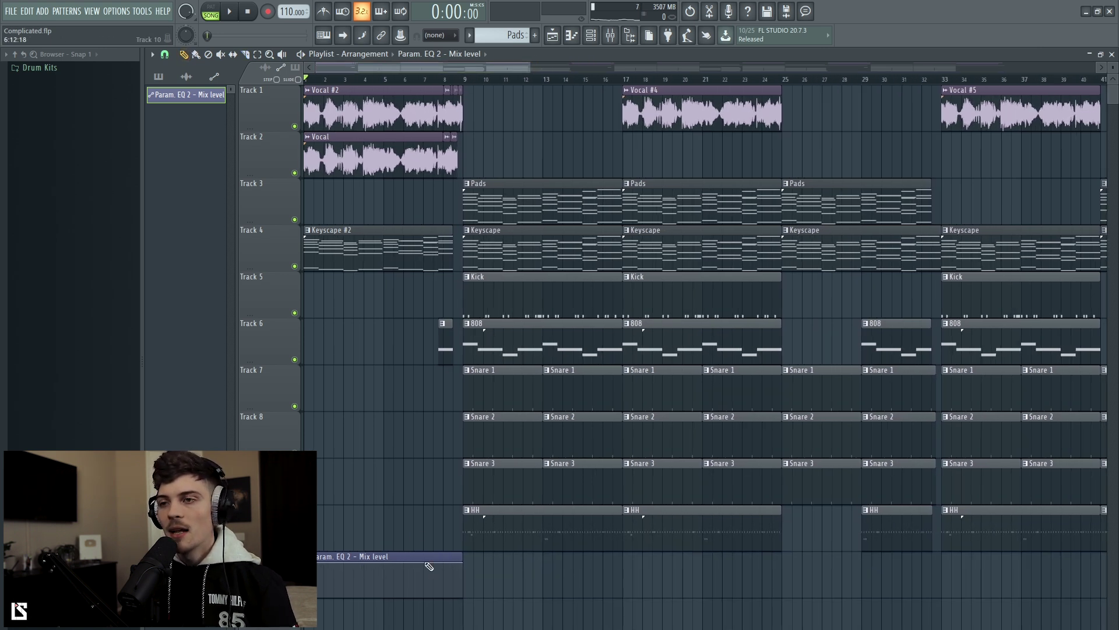
{"action": "left_click", "coordinate": [468, 563]}
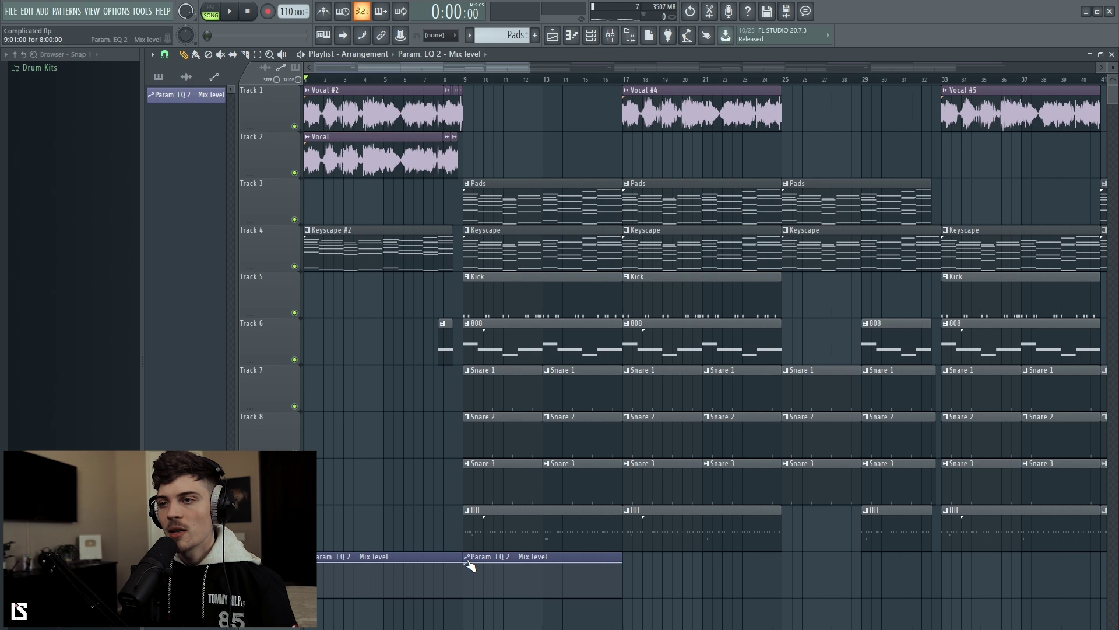
{"action": "left_click", "coordinate": [468, 559]}
{"action": "left_click", "coordinate": [502, 617]}
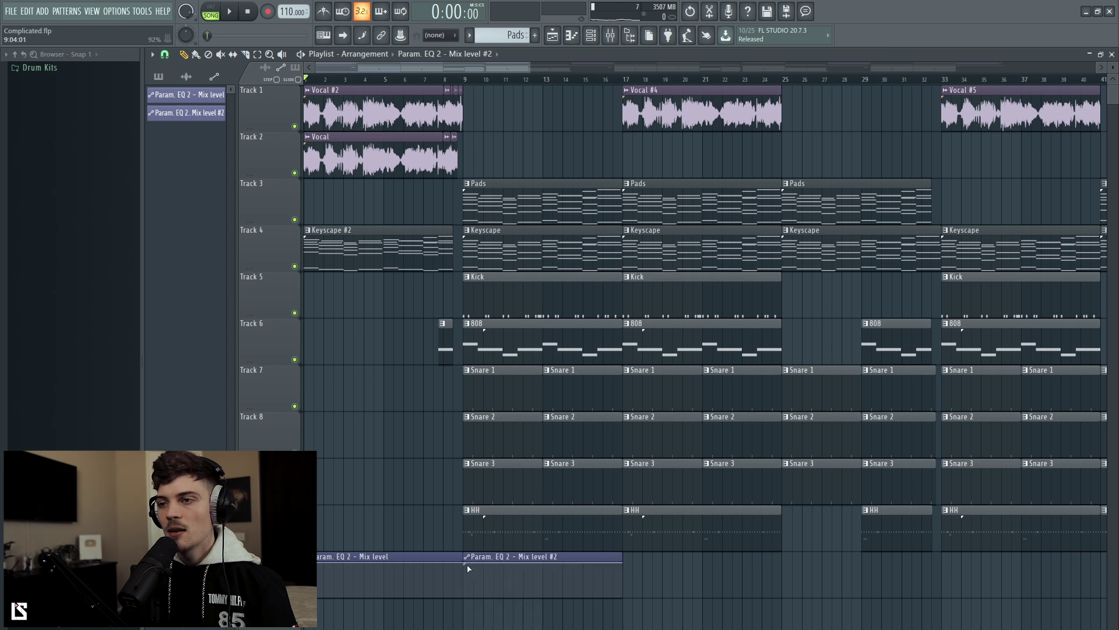
{"action": "left_click_drag", "start_coordinate": [469, 565], "coordinate": [474, 615]}
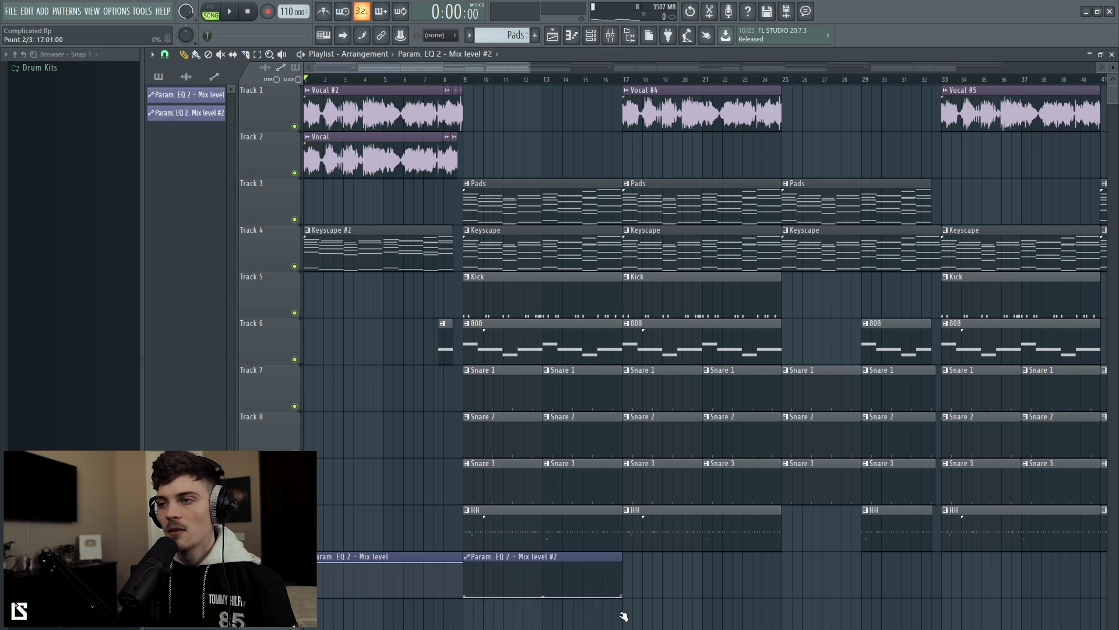
- Play from bar 9 and from the song start with the mixer open to compare the EQ's mix level
{"action": "left_click", "coordinate": [464, 80]}
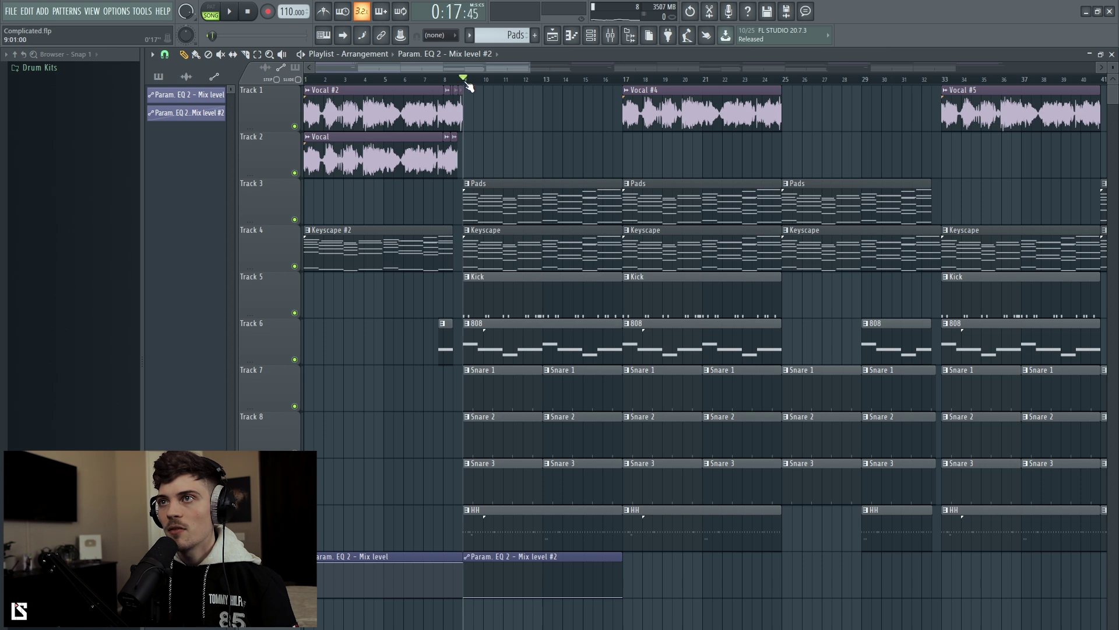
{"action": "left_click", "coordinate": [629, 35]}
{"action": "key", "text": "space"}
{"action": "key", "text": "space"}
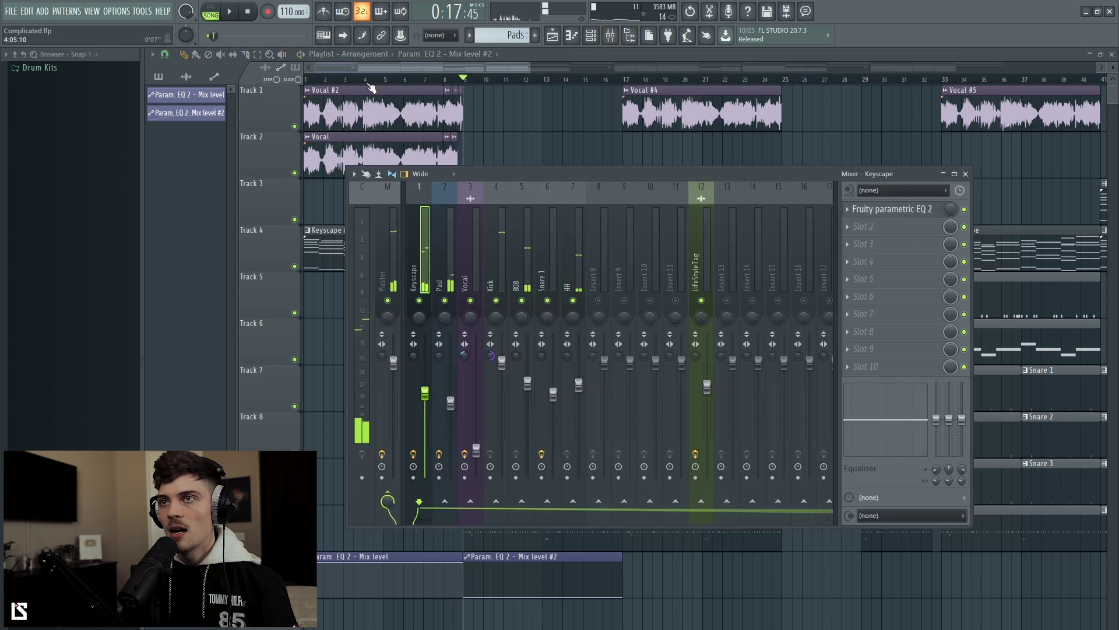
{"action": "left_click", "coordinate": [305, 80]}
{"action": "left_click", "coordinate": [611, 37]}
{"action": "key", "text": "space"}
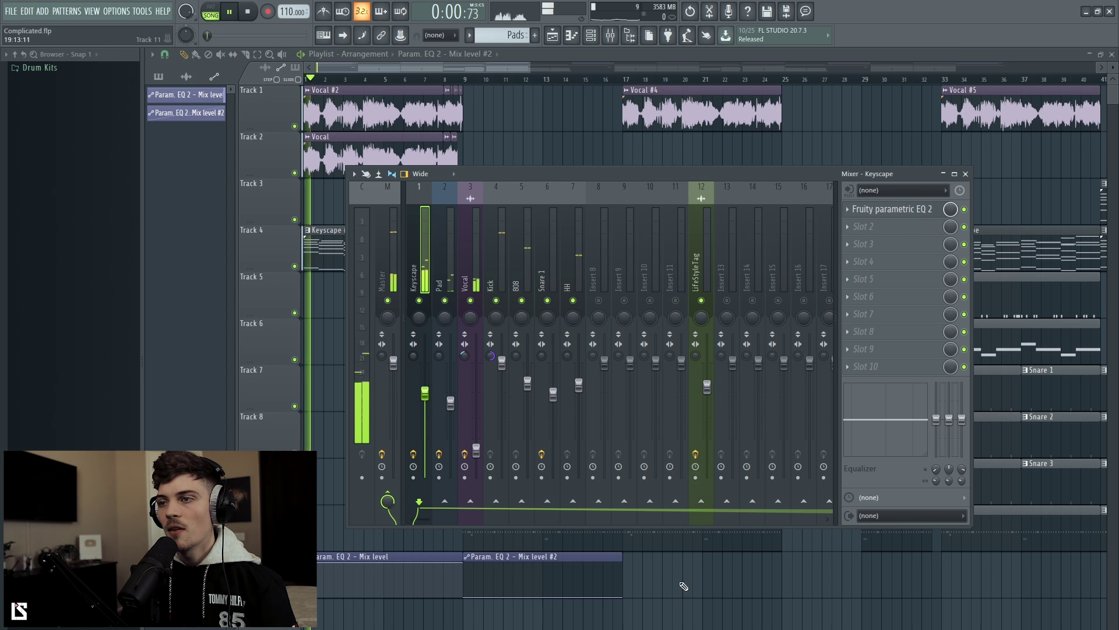
{"action": "key", "text": "space"}
{"action": "key", "text": "F9"}
- Swap the two automation clips so the 0% clip covers the intro and the full-level clip starts at bar 9
{"action": "left_click_drag", "start_coordinate": [365, 556], "coordinate": [686, 561]}
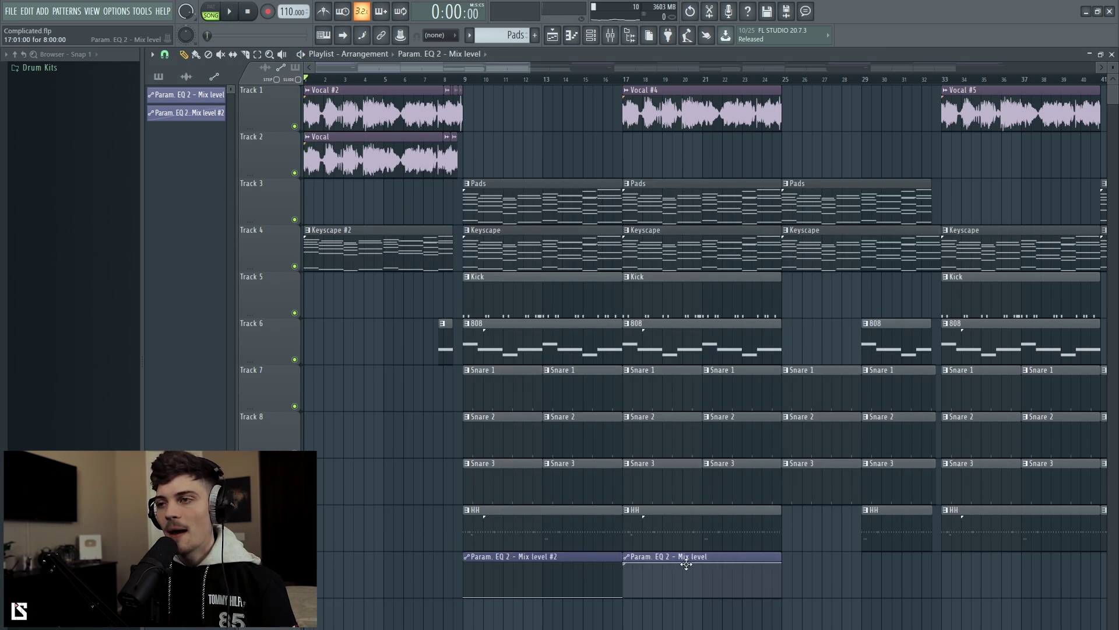
{"action": "left_click_drag", "start_coordinate": [540, 562], "coordinate": [379, 563]}
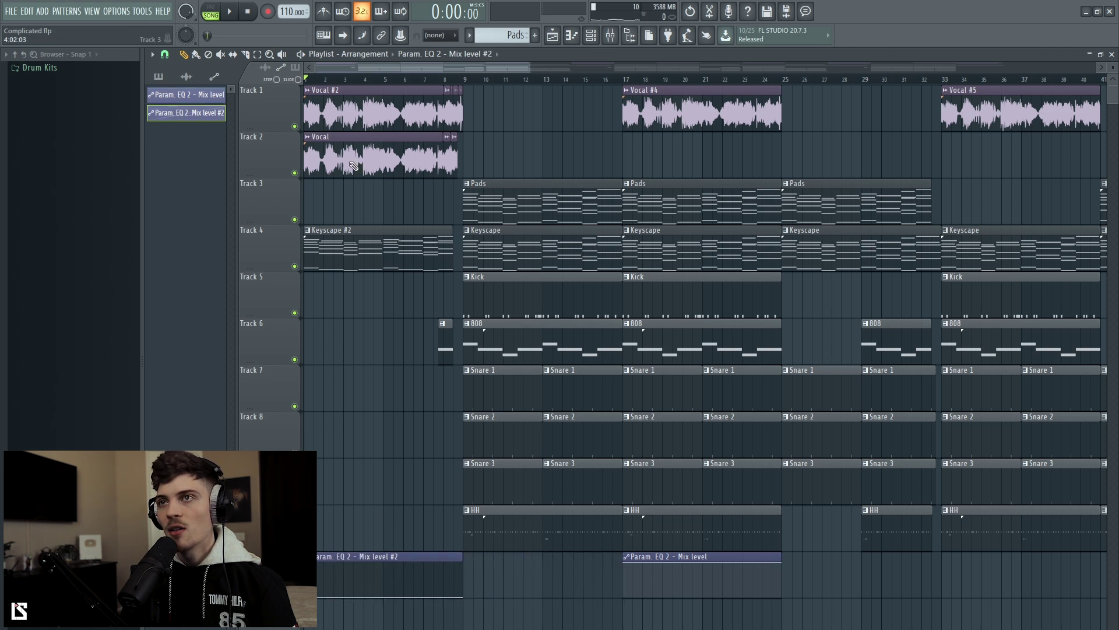
{"action": "left_click_drag", "start_coordinate": [663, 557], "coordinate": [503, 558]}
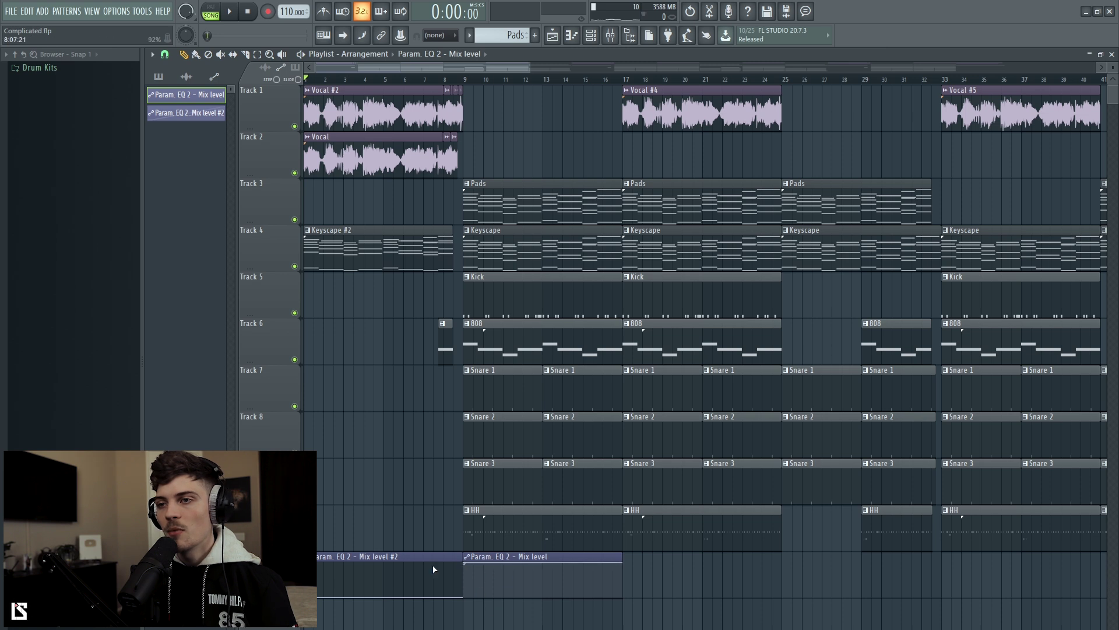
- Solo the automation and Keyscape tracks, try extending the Keyscape #2 clip to bar 9, and restore the clip and all tracks
{"action": "right_click", "coordinate": [295, 592]}
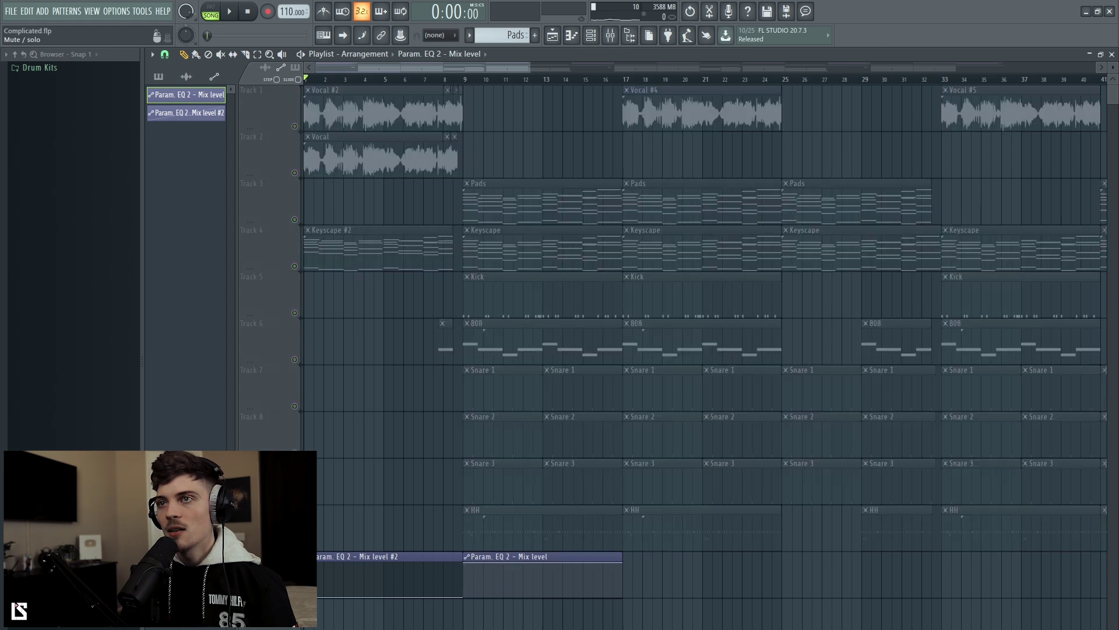
{"action": "left_click", "coordinate": [295, 267]}
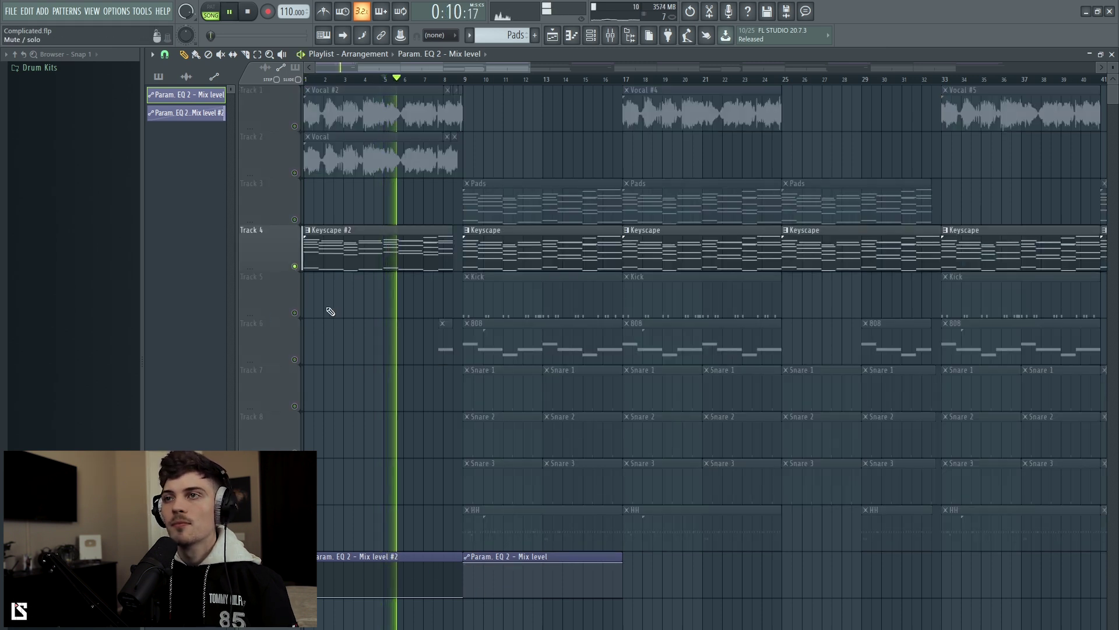
{"action": "left_click_drag", "start_coordinate": [453, 253], "coordinate": [457, 253]}
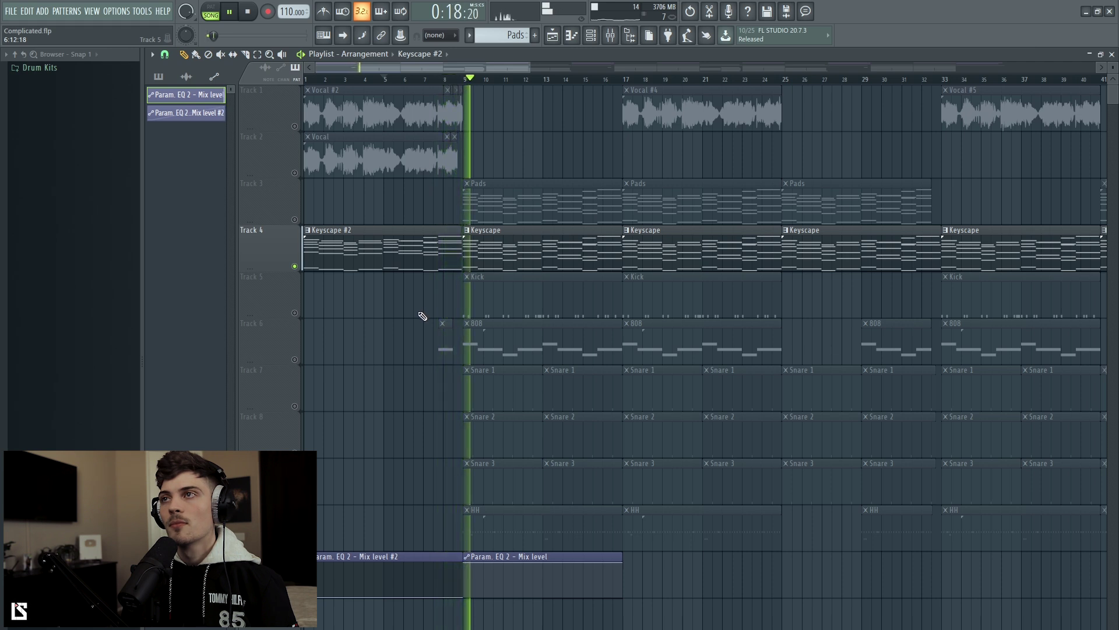
{"action": "key", "text": "space"}
{"action": "key", "text": "ctrl+z"}
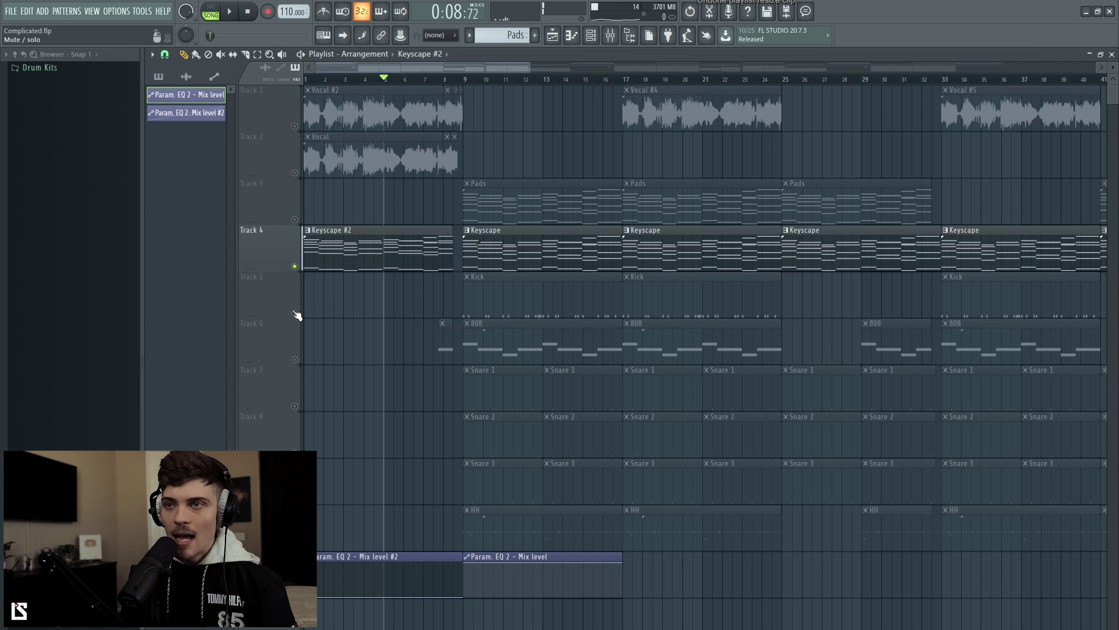
{"action": "left_click", "coordinate": [295, 313]}
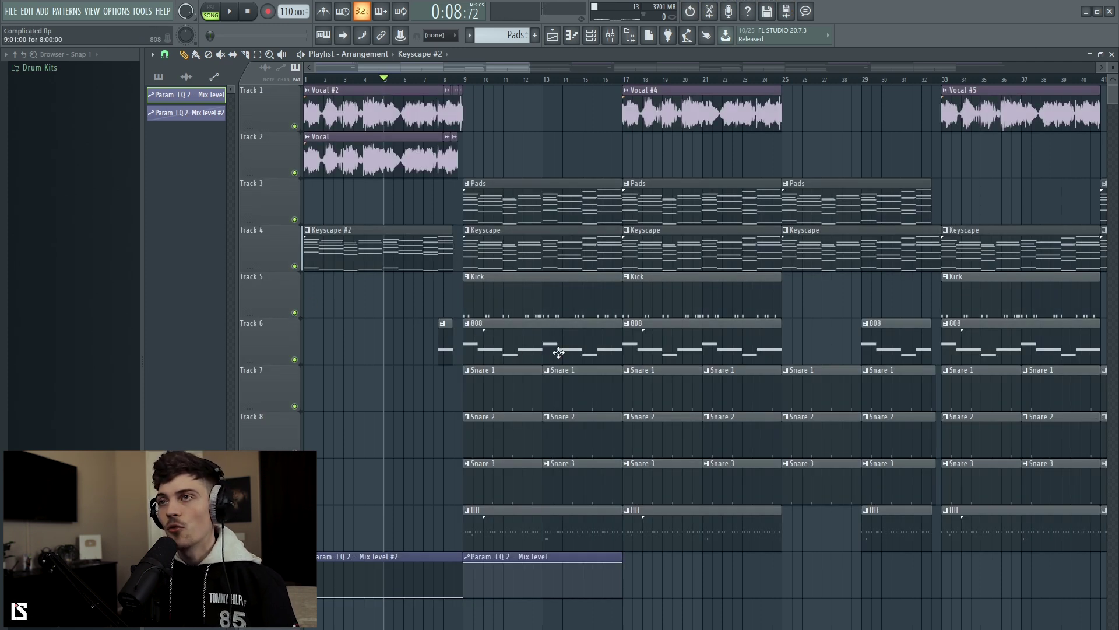
- Play all tracks from bar 7 across the bar 9 drop to hear the automated EQ change
{"action": "left_click", "coordinate": [425, 81]}
{"action": "key", "text": "space"}
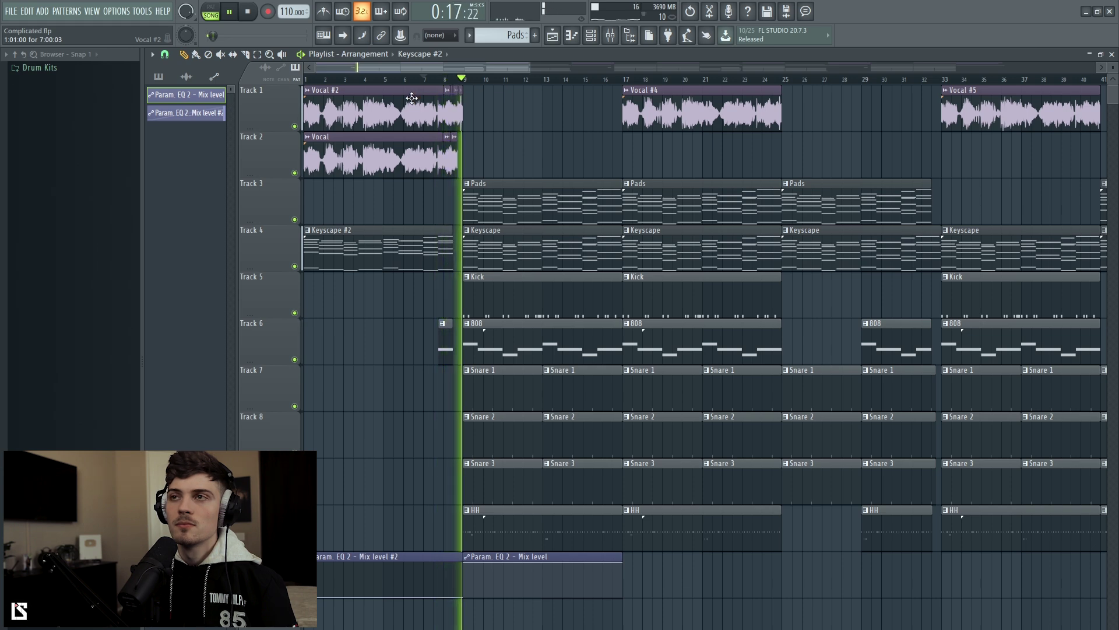
{"action": "scroll", "coordinate": [494, 81], "scroll_direction": "down", "scroll_amount": 5}
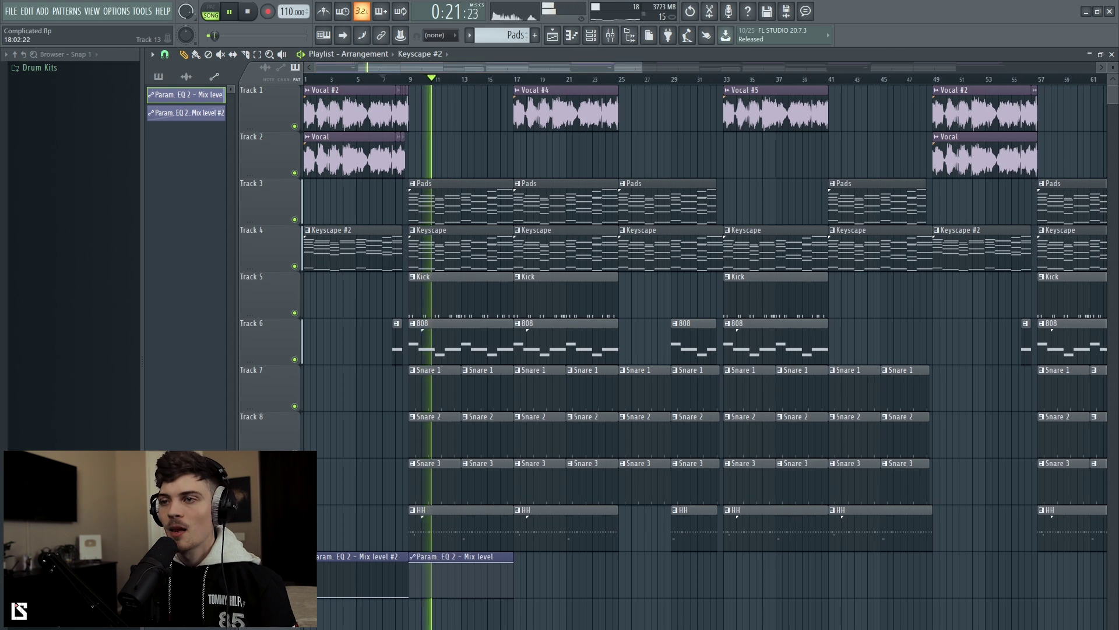
{"action": "key", "text": "space"}
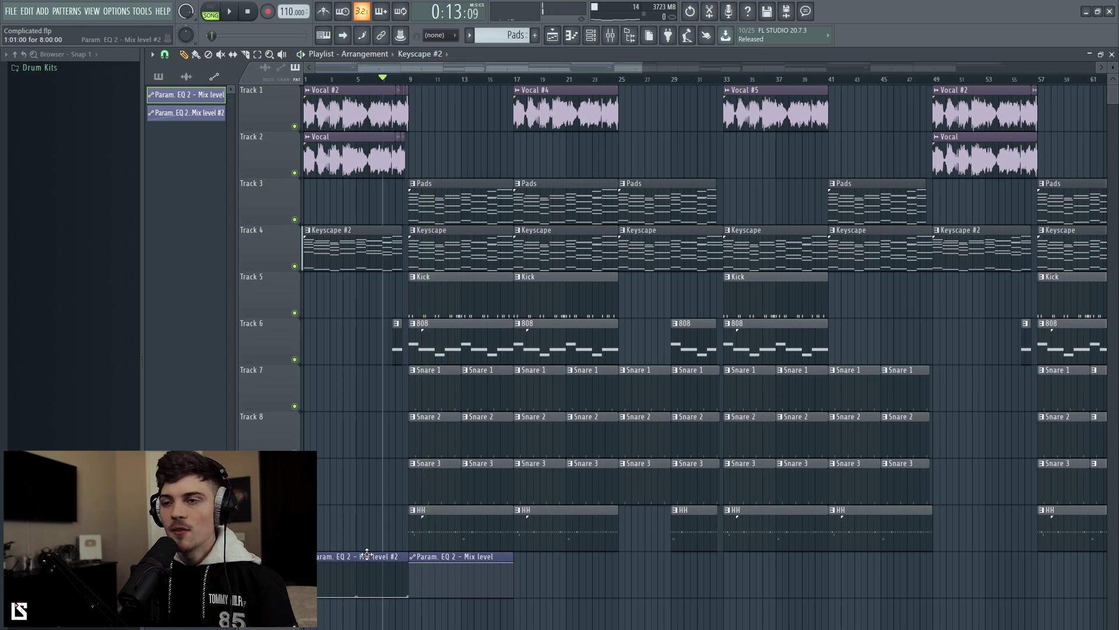
- Place a copy of the 0% Mix level #2 automation clip at bar 25 and shorten it to end at bar 29
{"action": "left_click", "coordinate": [366, 555]}
{"action": "left_click", "coordinate": [627, 571]}
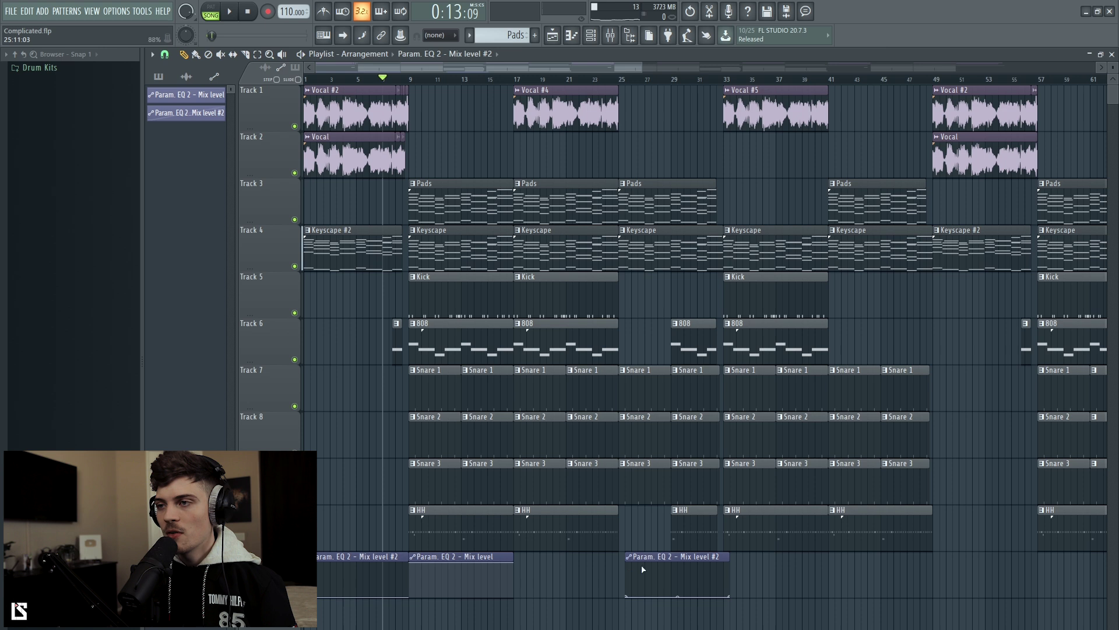
{"action": "left_click_drag", "start_coordinate": [670, 560], "coordinate": [657, 560]}
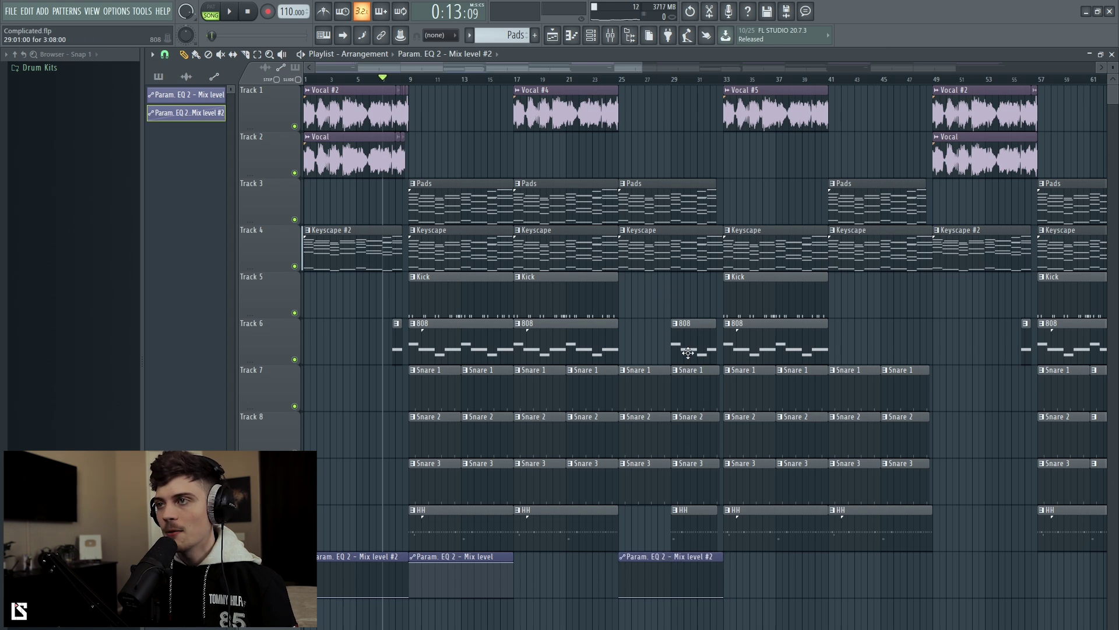
{"action": "left_click_drag", "start_coordinate": [721, 558], "coordinate": [673, 570]}
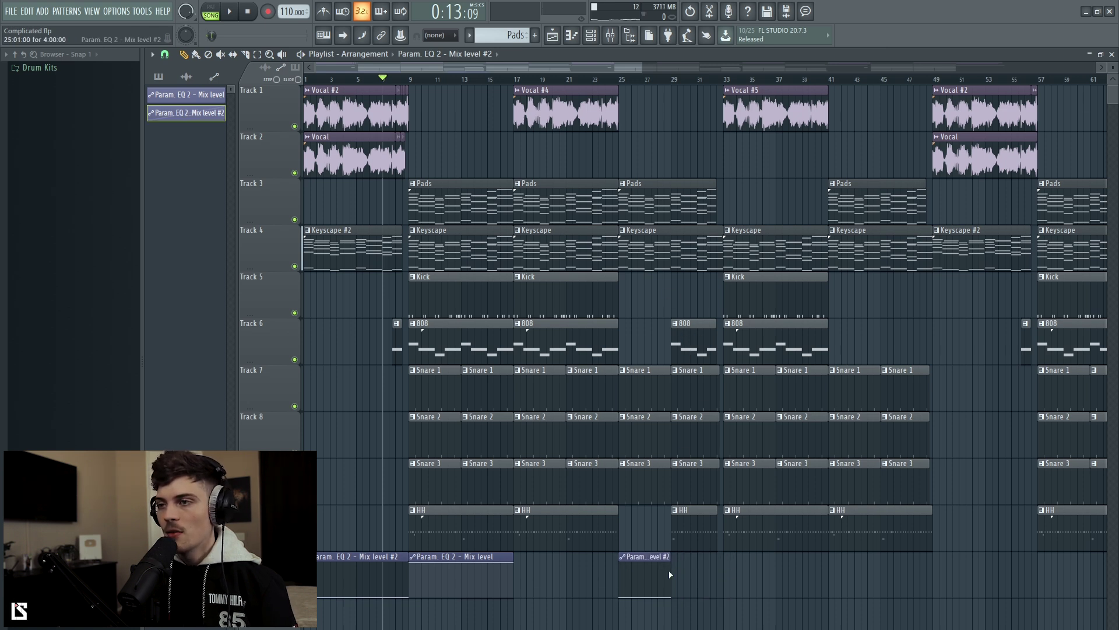
- Add a copy of the full-level Mix level clip at bar 29 and trim it to end at bar 33
{"action": "left_click", "coordinate": [458, 558]}
{"action": "left_click", "coordinate": [679, 568]}
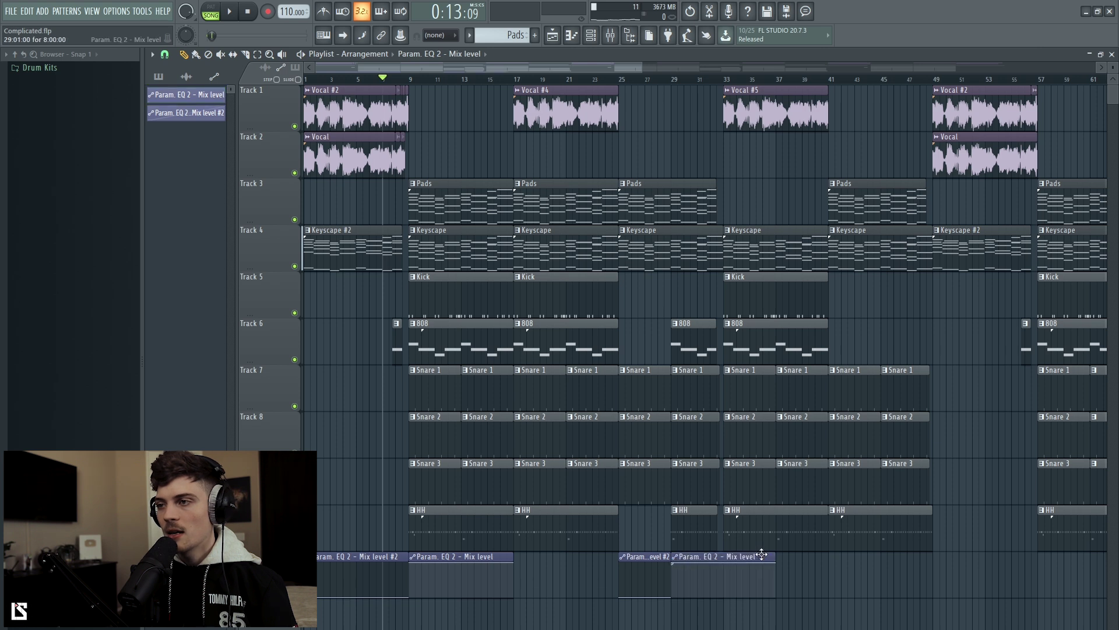
{"action": "left_click_drag", "start_coordinate": [774, 557], "coordinate": [716, 566]}
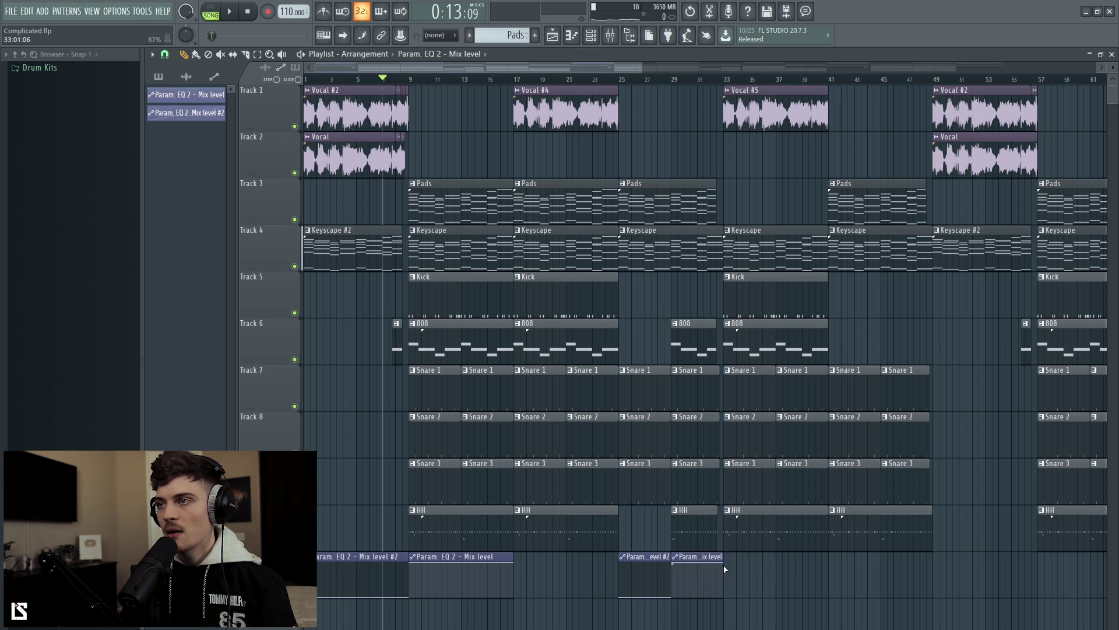
- Play from just before bar 25 with the mixer shown briefly to hear the EQ automation approaching bar 29
{"action": "left_click", "coordinate": [612, 80]}
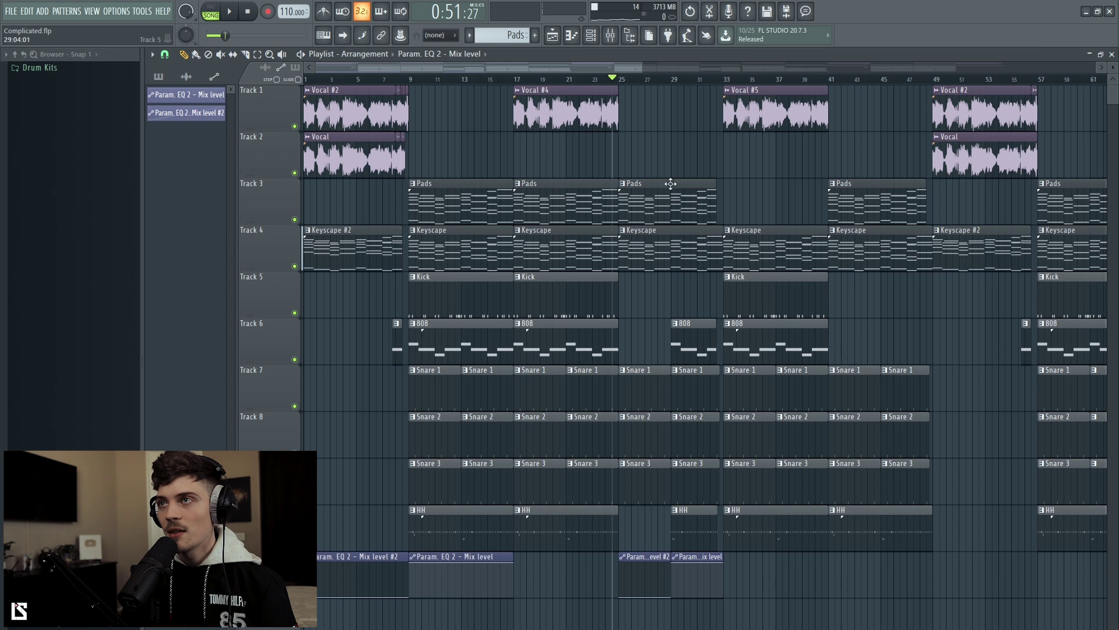
{"action": "left_click", "coordinate": [610, 35]}
{"action": "key", "text": "space"}
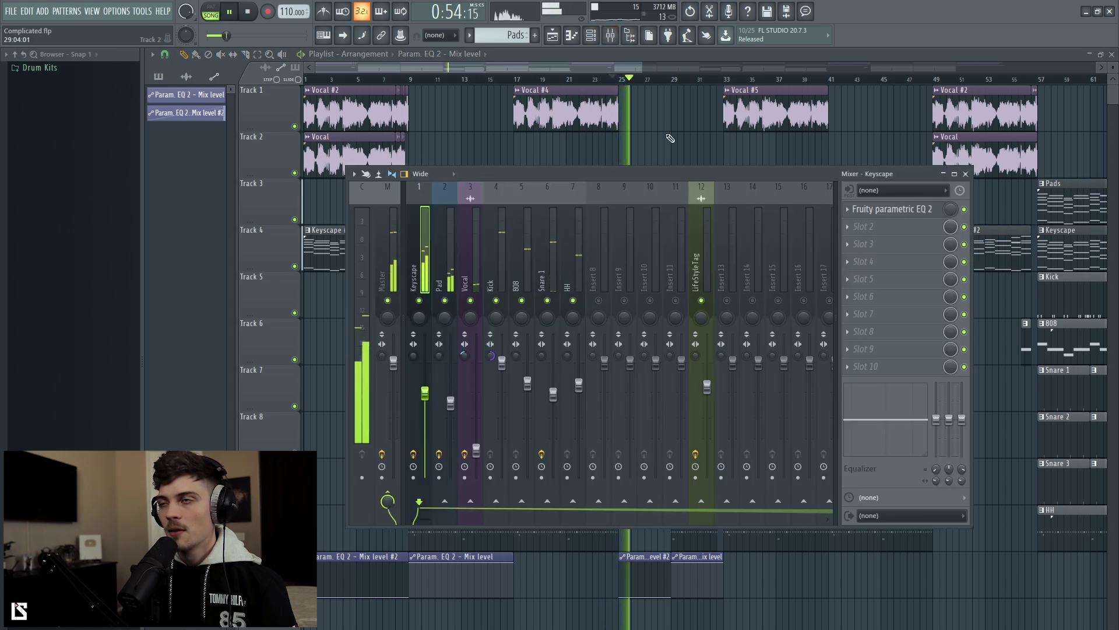
{"action": "key", "text": "F9"}
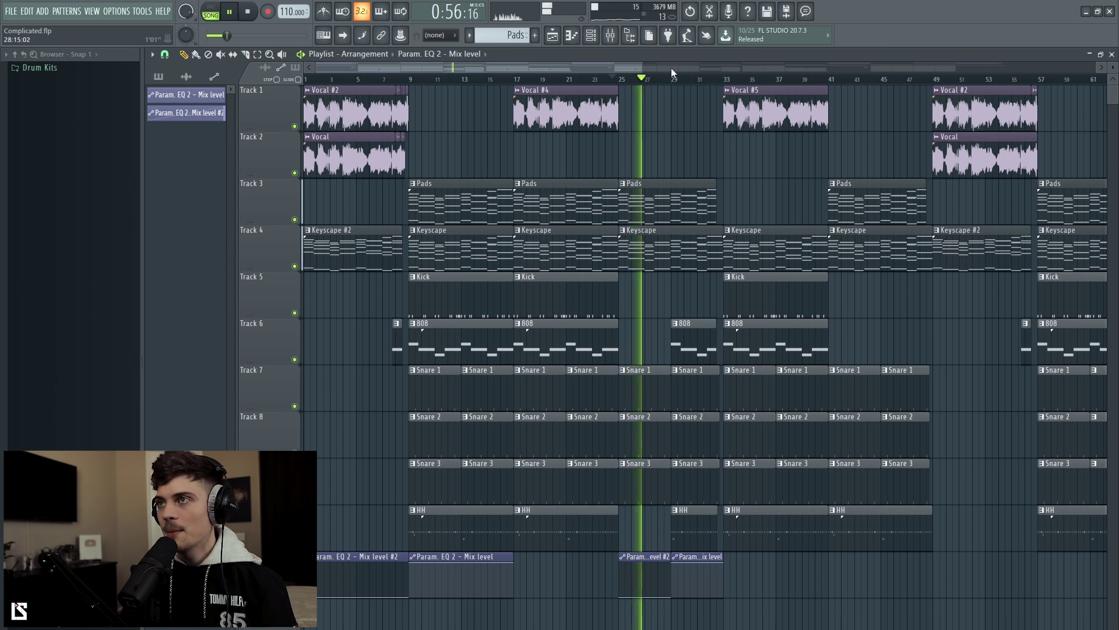
{"action": "scroll", "coordinate": [671, 74], "scroll_direction": "up", "scroll_amount": 3}
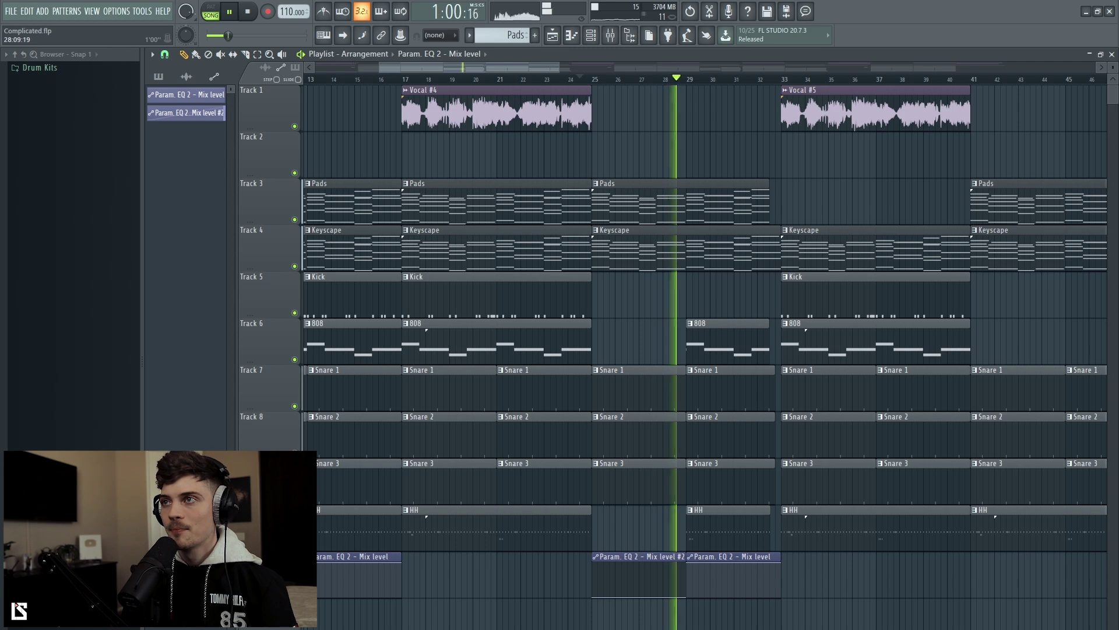
{"action": "scroll", "coordinate": [676, 76], "scroll_direction": "down", "scroll_amount": 4}
{"action": "key", "text": "space"}
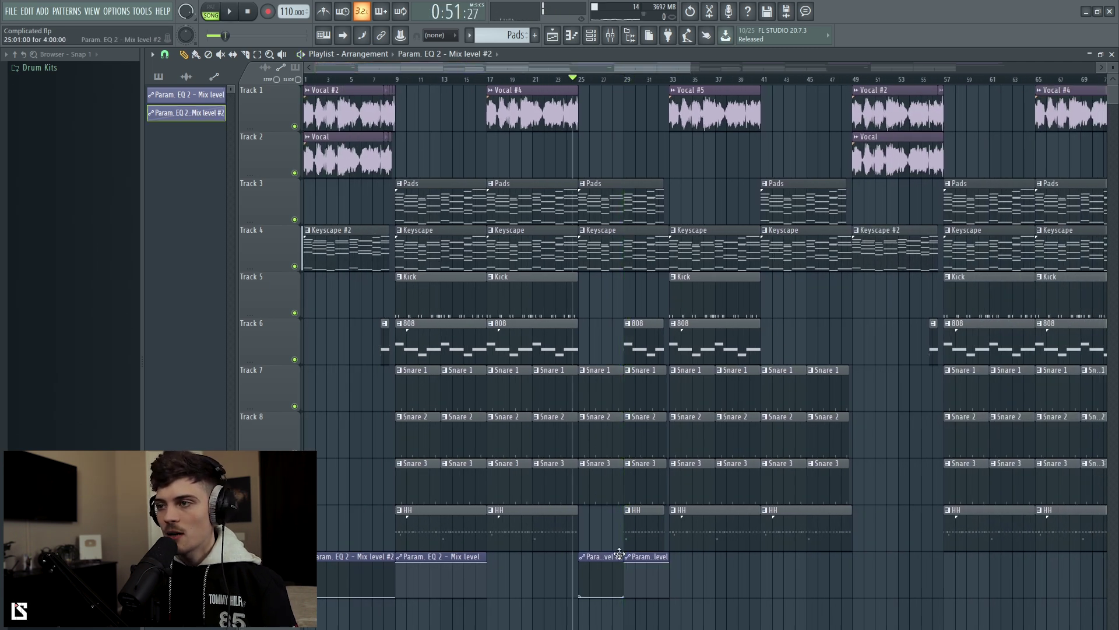
- Place a 0% Mix level #2 clip at bar 41, play from bar 40, and extend the clip to bar 57
{"action": "left_click", "coordinate": [766, 576]}
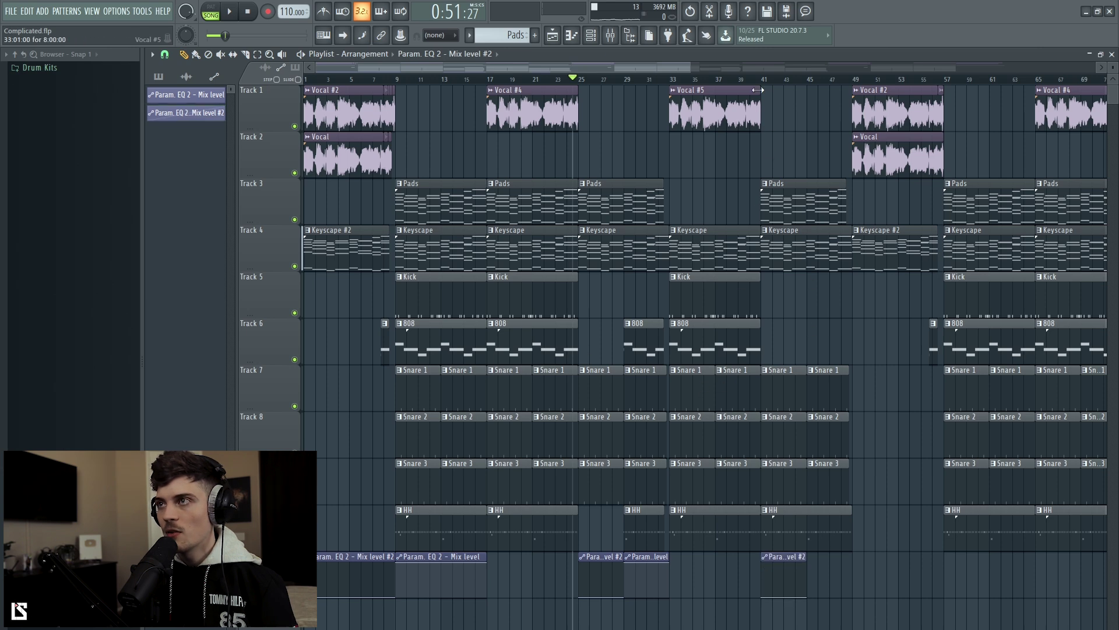
{"action": "scroll", "coordinate": [764, 88], "scroll_direction": "right", "scroll_amount": 1}
{"action": "left_click", "coordinate": [738, 79]}
{"action": "key", "text": "space"}
{"action": "left_click", "coordinate": [725, 80]}
{"action": "left_click_drag", "start_coordinate": [698, 68], "coordinate": [700, 76]}
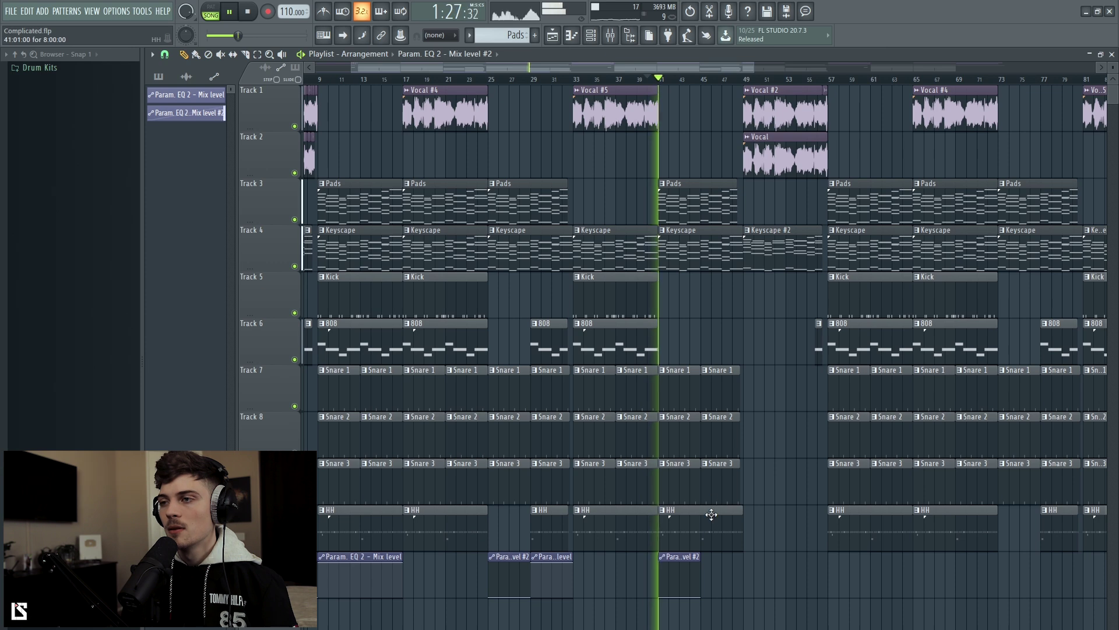
{"action": "left_click_drag", "start_coordinate": [702, 573], "coordinate": [827, 598]}
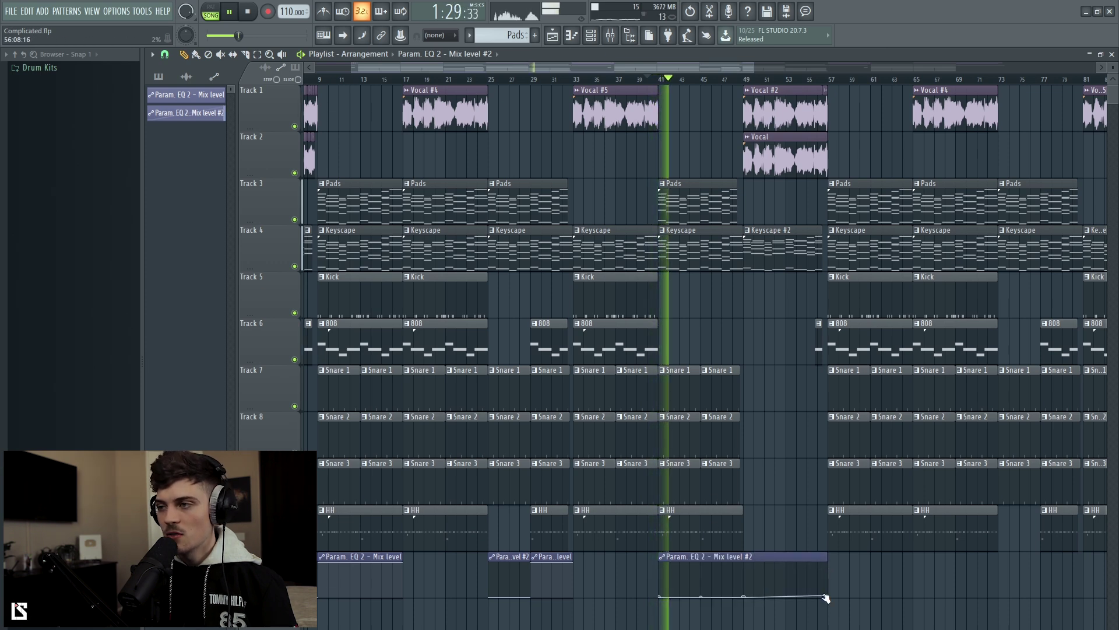
{"action": "key", "text": "space"}
- Place two back-to-back full-level Mix level clips on the automation track, covering bars 57 to 73
{"action": "left_click_drag", "start_coordinate": [649, 68], "coordinate": [647, 77]}
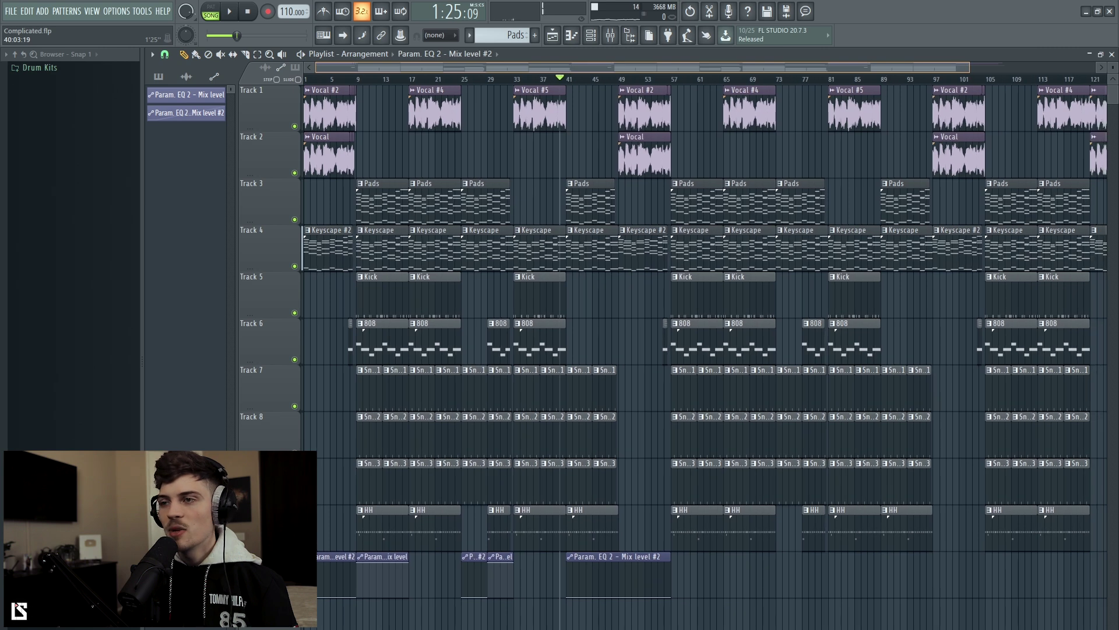
{"action": "left_click", "coordinate": [374, 554]}
{"action": "left_click", "coordinate": [688, 568]}
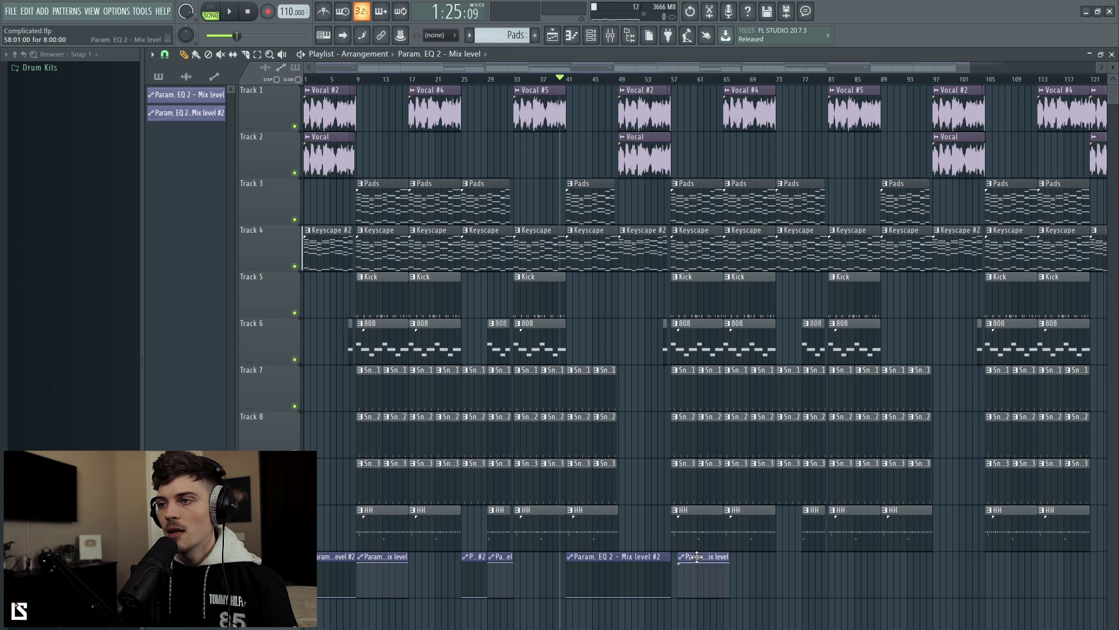
{"action": "left_click", "coordinate": [728, 572]}
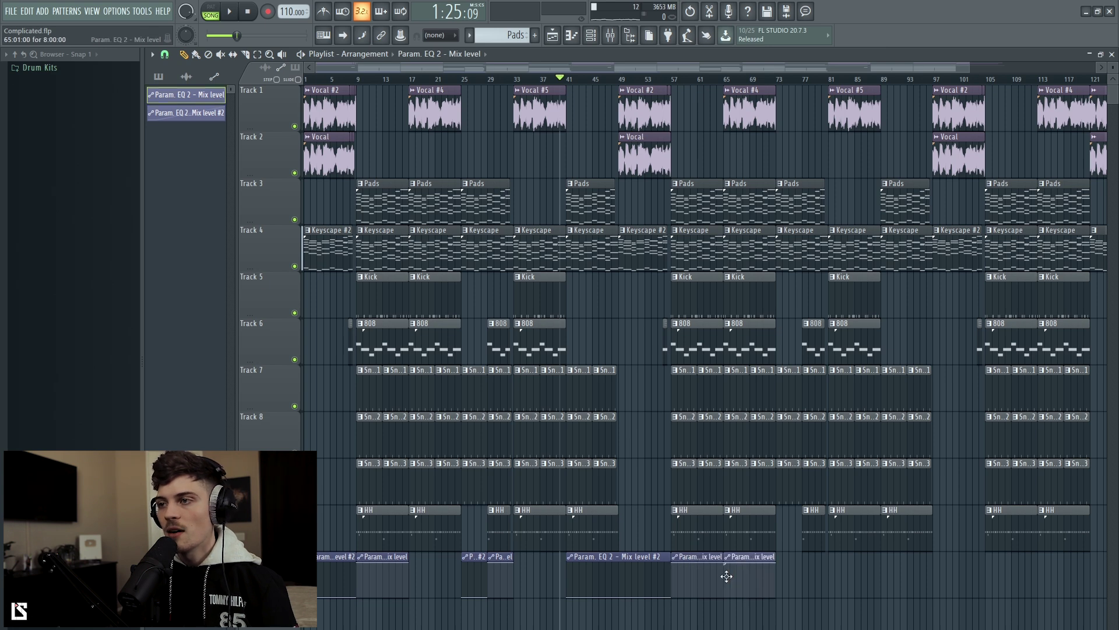
{"action": "scroll", "coordinate": [647, 75], "scroll_direction": "up", "scroll_amount": 2}
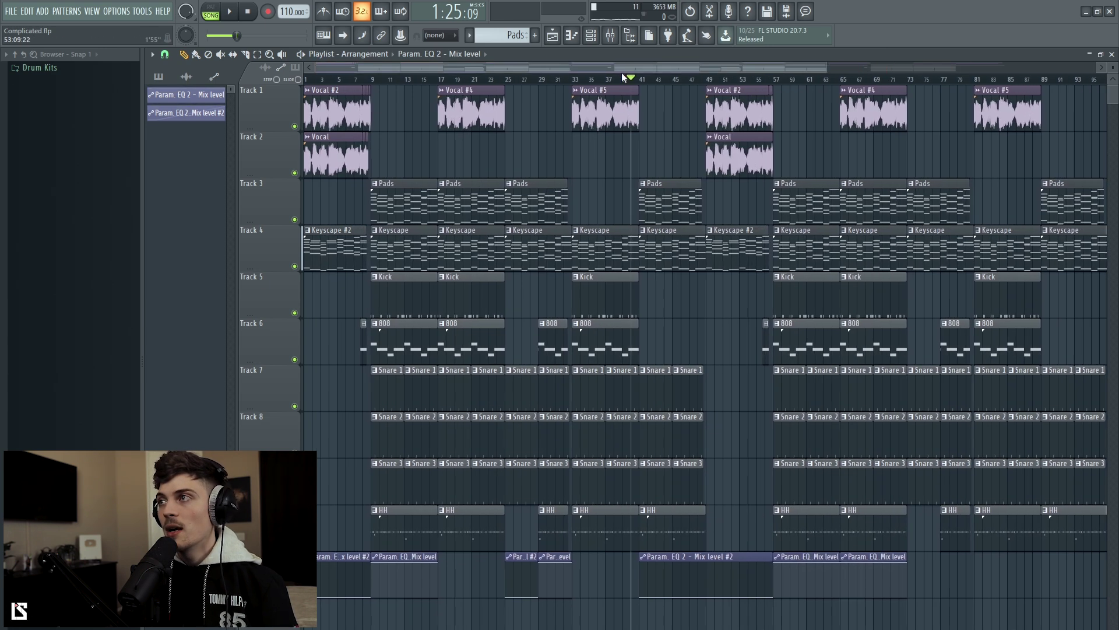
{"action": "left_click_drag", "start_coordinate": [1112, 65], "coordinate": [1112, 67]}
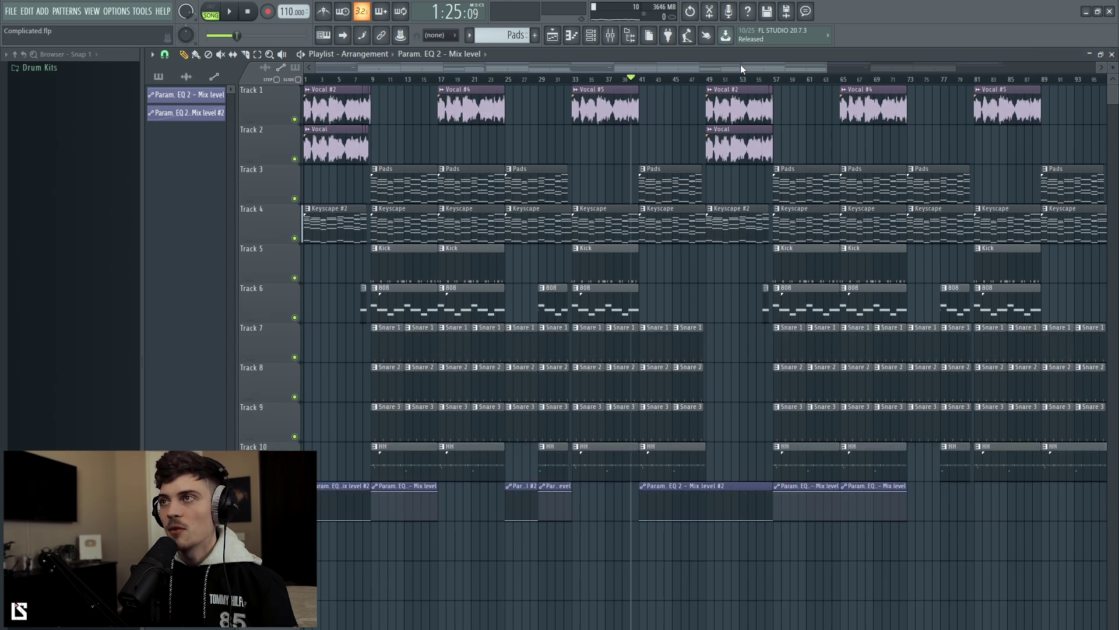
{"action": "scroll", "coordinate": [741, 69], "scroll_direction": "up", "scroll_amount": 1}
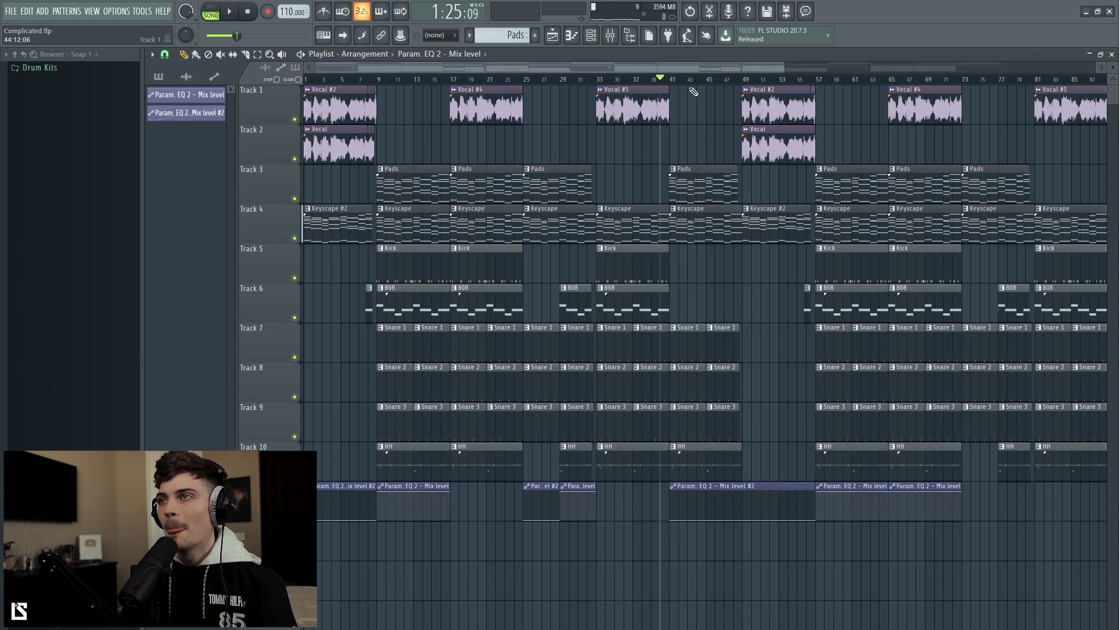
{"action": "scroll", "coordinate": [676, 114], "scroll_direction": "up", "scroll_amount": 2}
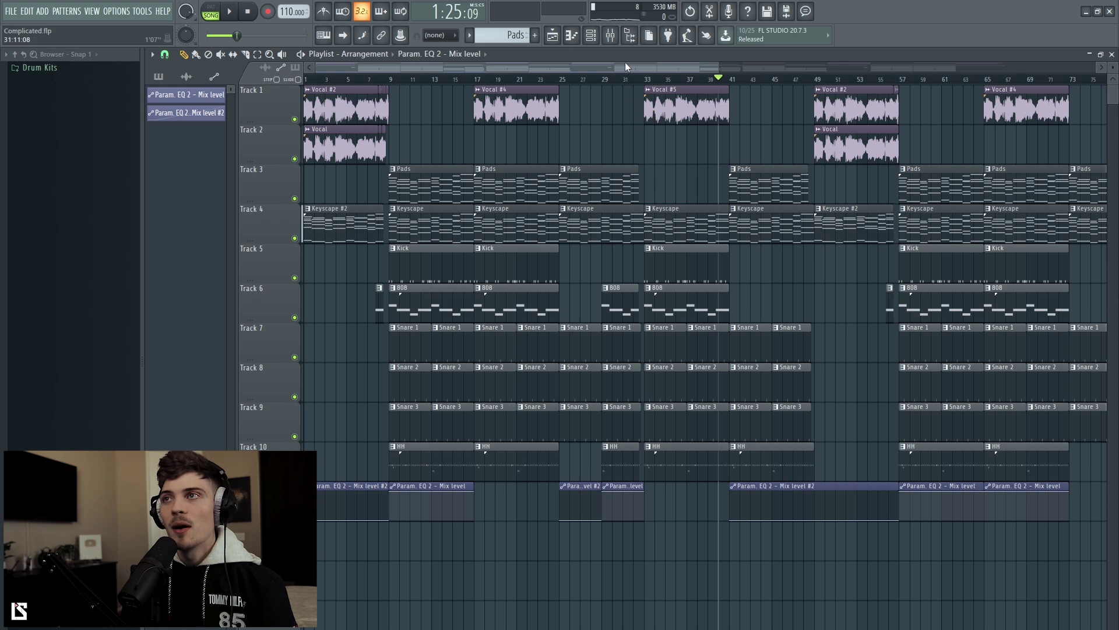
{"action": "left_click", "coordinate": [612, 40]}
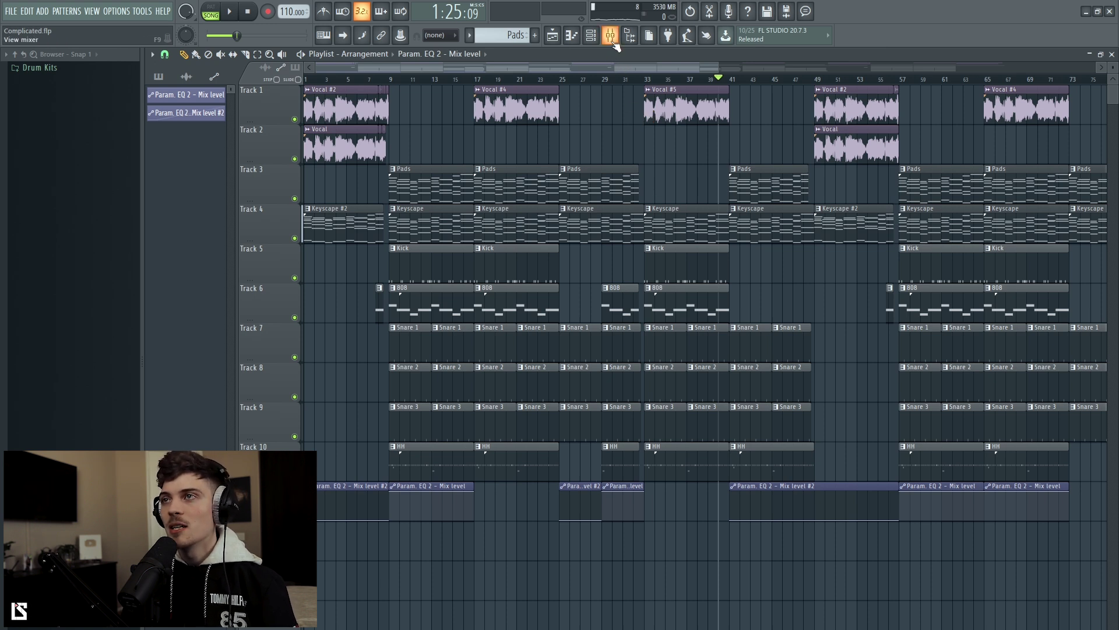
{"action": "key", "text": "F9"}
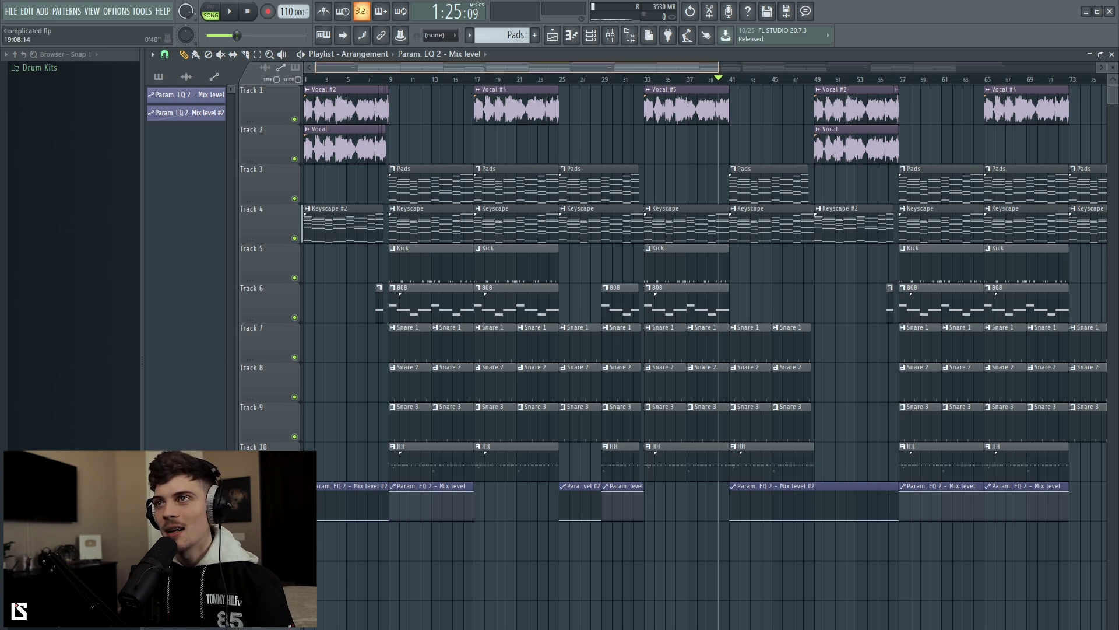
{"action": "scroll", "coordinate": [505, 78], "scroll_direction": "up", "scroll_amount": 2}
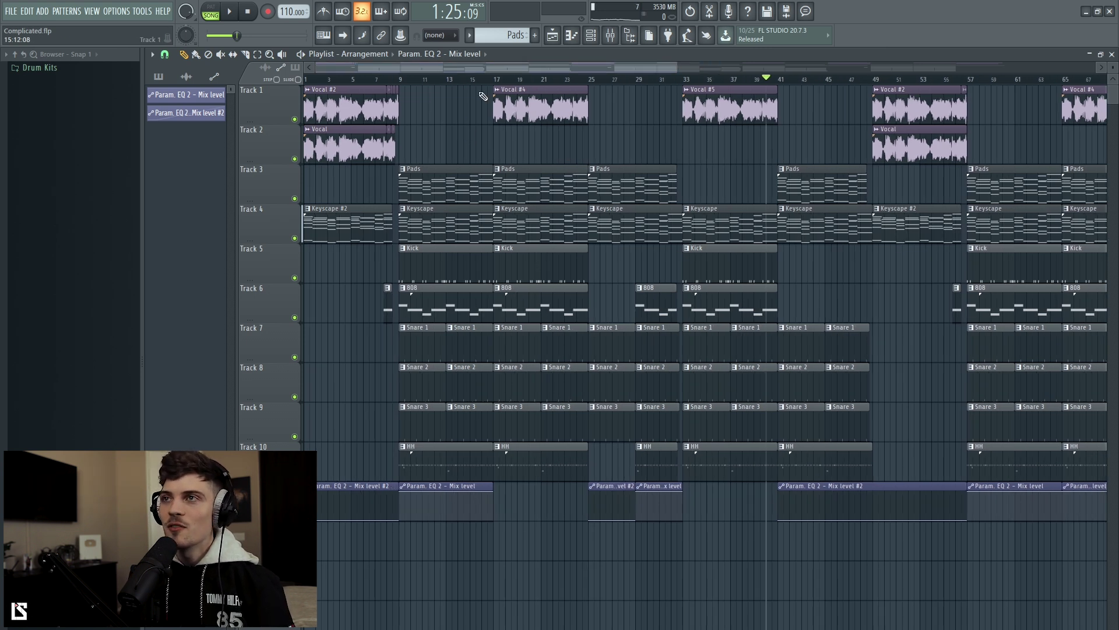
{"action": "scroll", "coordinate": [484, 70], "scroll_direction": "down", "scroll_amount": 3}
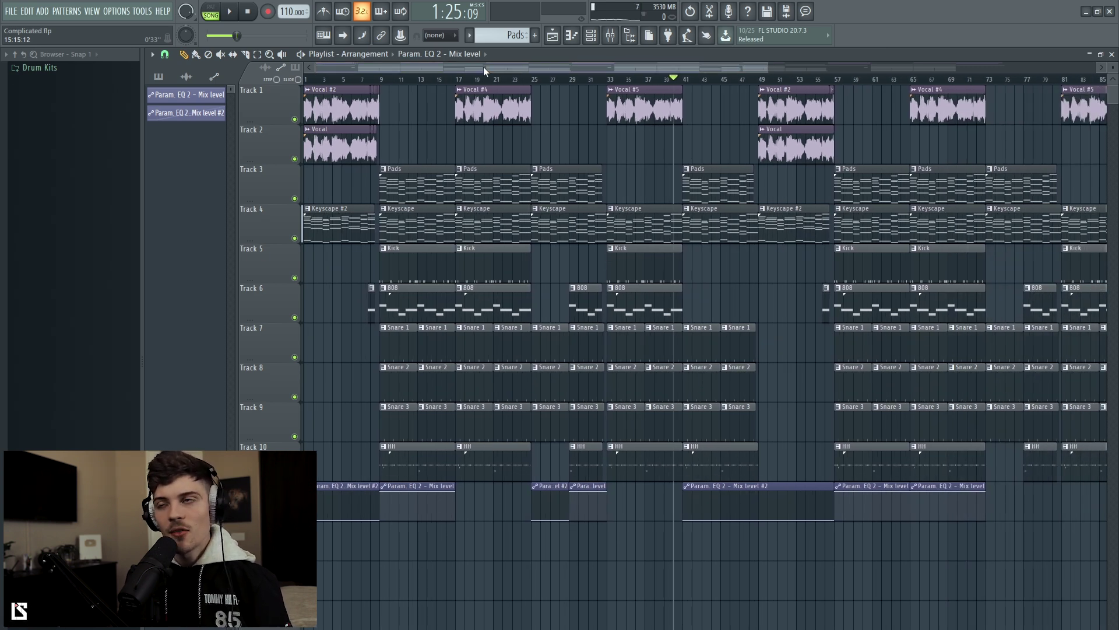
{"action": "left_click_drag", "start_coordinate": [443, 68], "coordinate": [443, 73]}
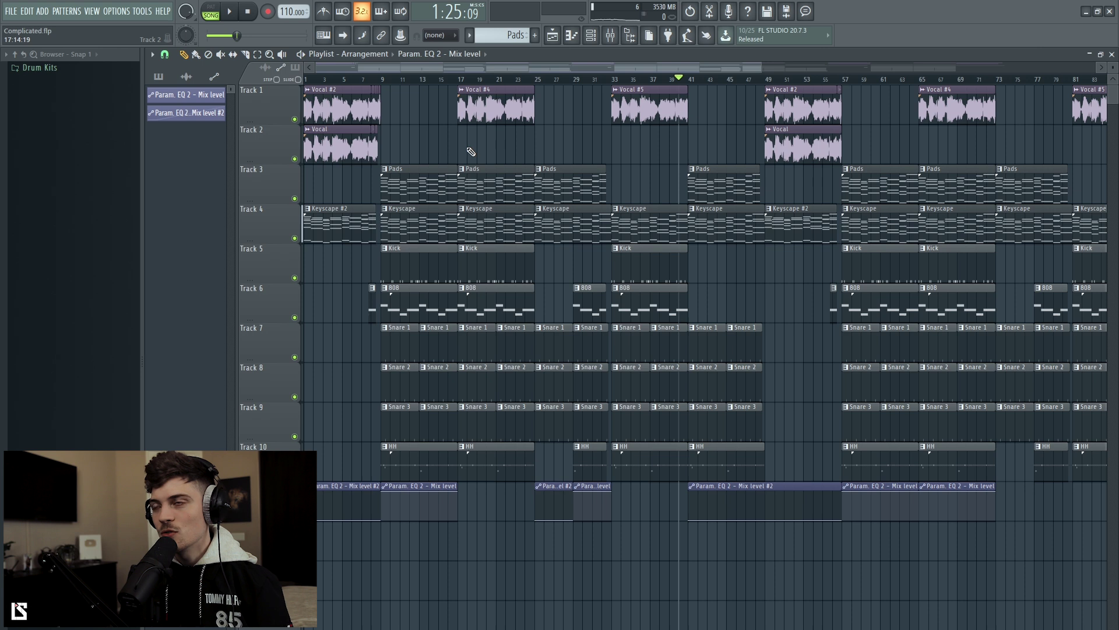
{"action": "scroll", "coordinate": [466, 69], "scroll_direction": "down", "scroll_amount": 1}
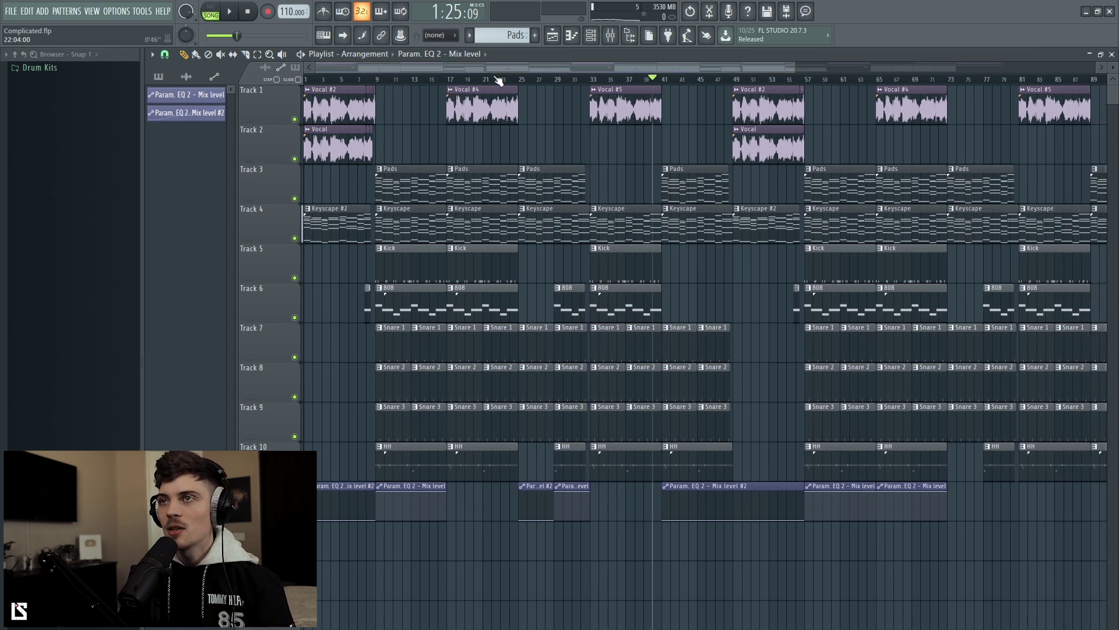
{"action": "scroll", "coordinate": [527, 67], "scroll_direction": "up", "scroll_amount": 1}
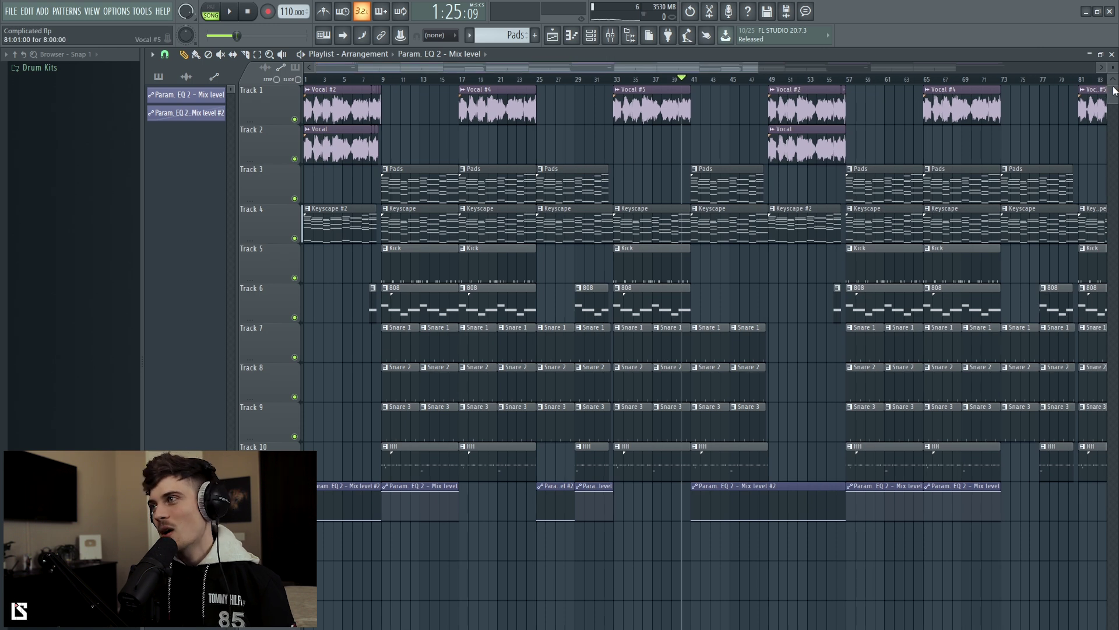
{"action": "scroll", "coordinate": [1113, 71], "scroll_direction": "up", "scroll_amount": 1}
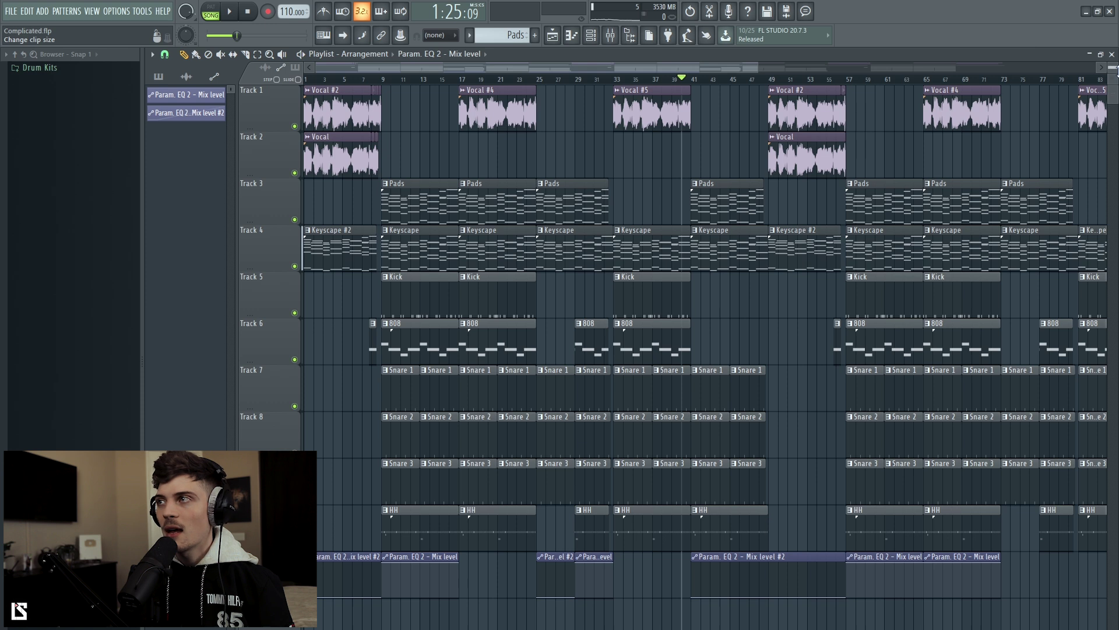
{"action": "scroll", "coordinate": [1113, 69], "scroll_direction": "down", "scroll_amount": 1}
- Set the playback position to bar 9 and load Decapitator into the first effect slot of the 808 mixer track
{"action": "left_click", "coordinate": [385, 80]}
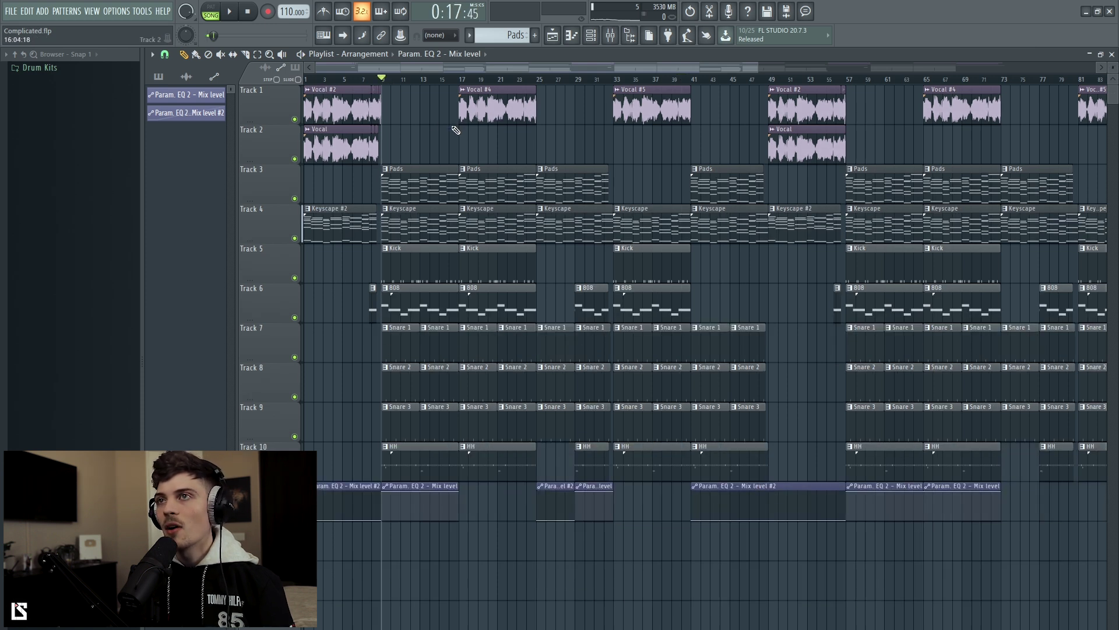
{"action": "left_click", "coordinate": [611, 36]}
{"action": "left_click", "coordinate": [525, 272]}
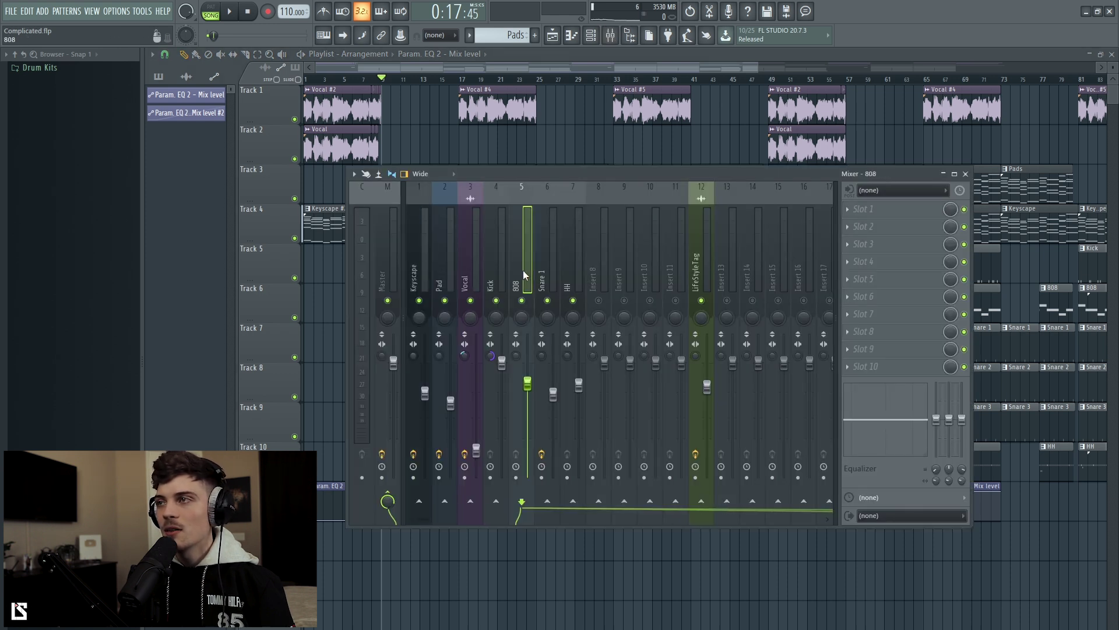
{"action": "left_click", "coordinate": [882, 211]}
{"action": "mouse_move", "coordinate": [1025, 291]}
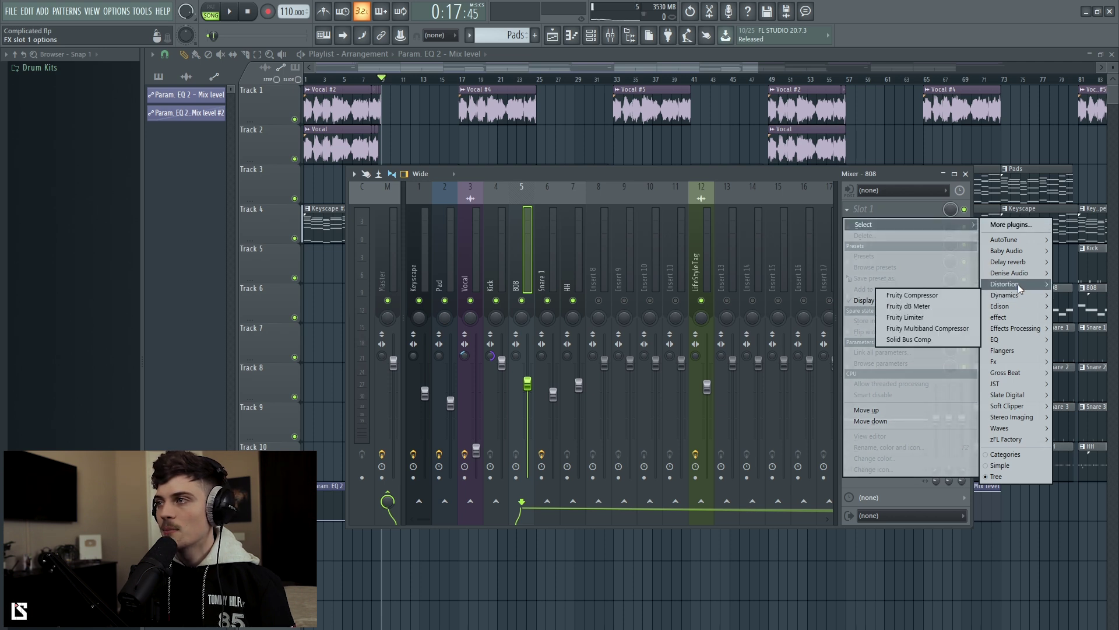
{"action": "left_click", "coordinate": [918, 328]}
{"action": "left_click_drag", "start_coordinate": [372, 173], "coordinate": [522, 242]}
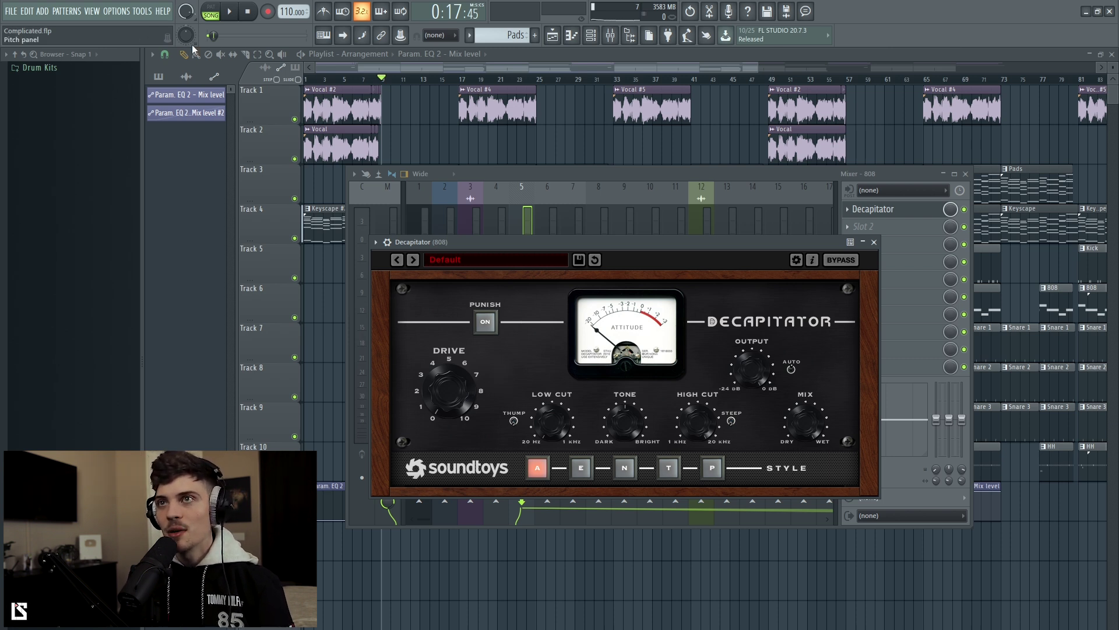
- Play the beat from bar 9 while adjusting Decapitator's Drive on the 808, and stop playback
{"action": "left_click", "coordinate": [230, 16]}
{"action": "left_click_drag", "start_coordinate": [451, 386], "coordinate": [470, 445]}
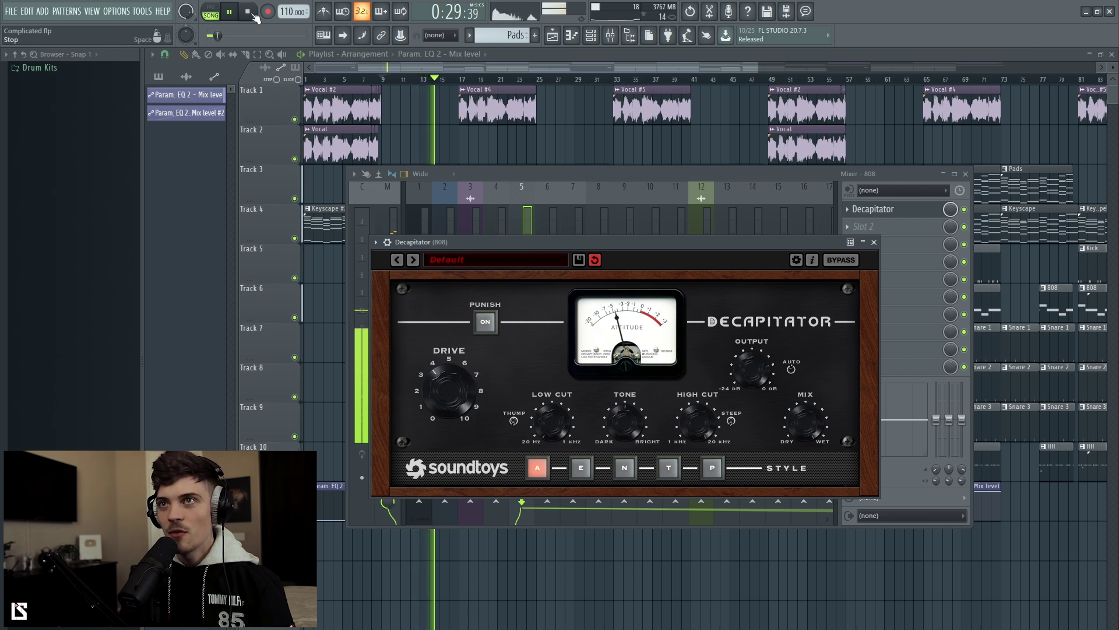
{"action": "left_click", "coordinate": [249, 13]}
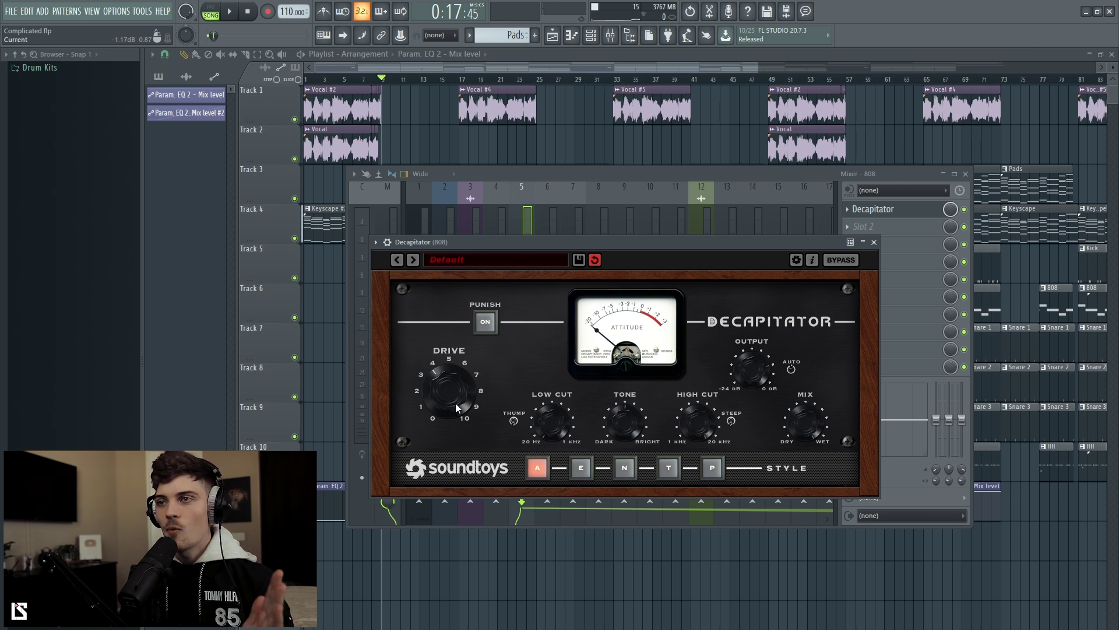
- Compare Decapitator's saturation styles during playback, settle on style E with Drive at 3.8, and close the plugin
{"action": "left_click", "coordinate": [232, 16]}
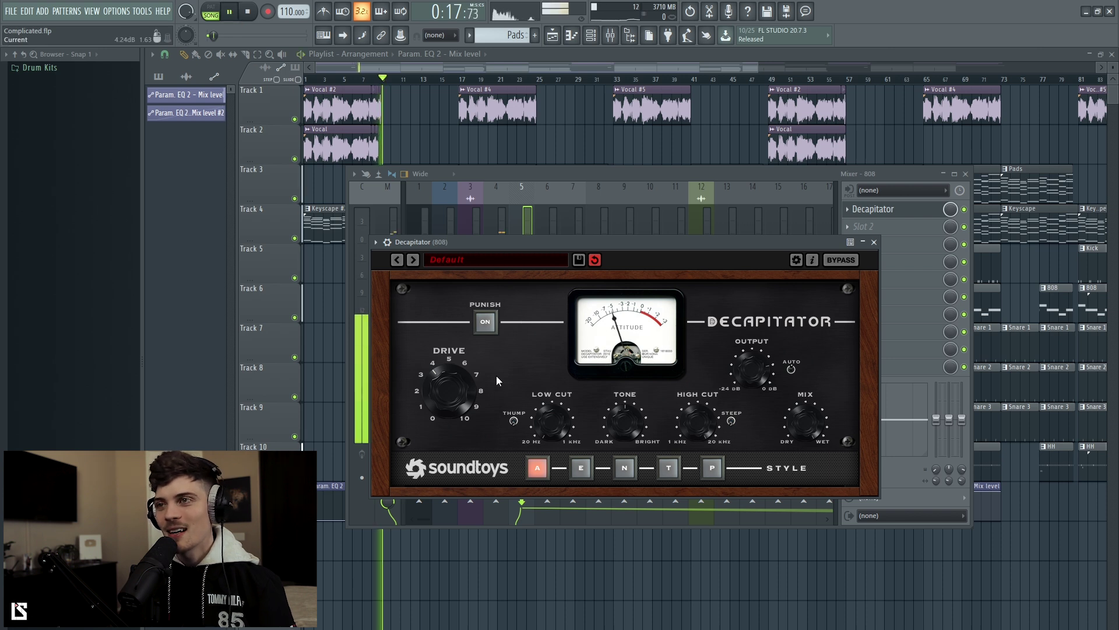
{"action": "left_click", "coordinate": [585, 472]}
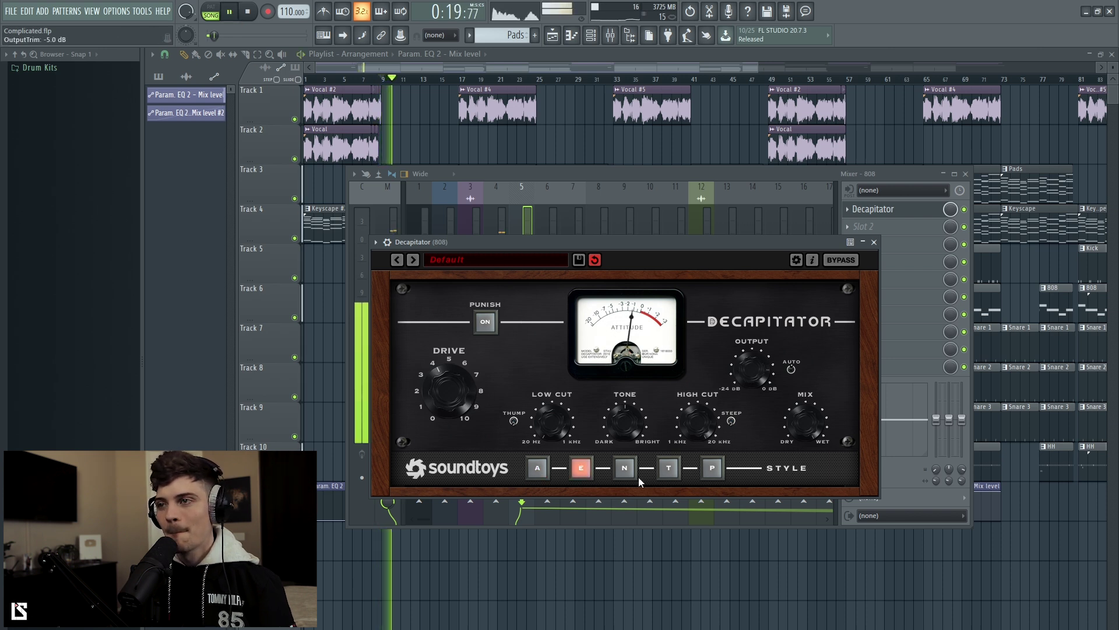
{"action": "left_click_drag", "start_coordinate": [446, 407], "coordinate": [454, 462]}
{"action": "left_click", "coordinate": [668, 468]}
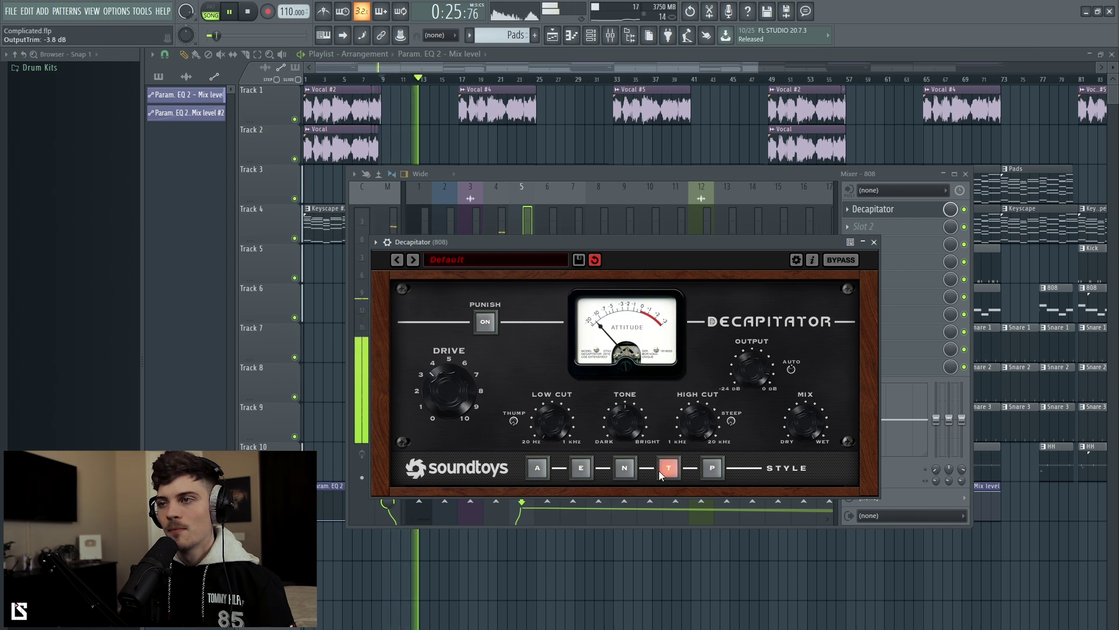
{"action": "left_click", "coordinate": [630, 472]}
{"action": "left_click", "coordinate": [537, 470]}
{"action": "left_click", "coordinate": [581, 469]}
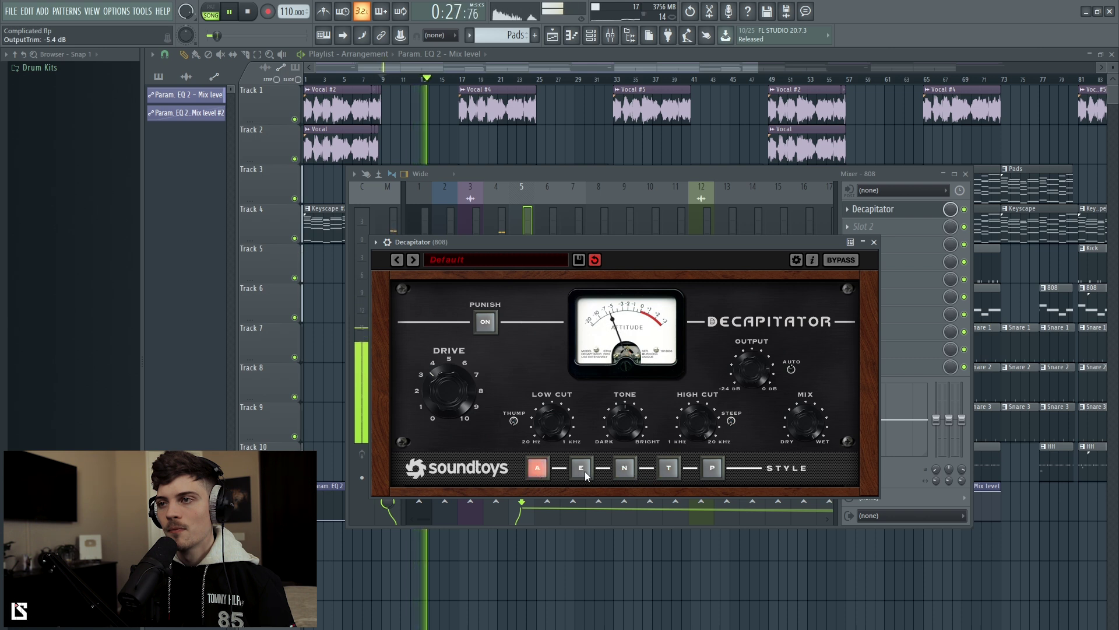
{"action": "left_click", "coordinate": [711, 468]}
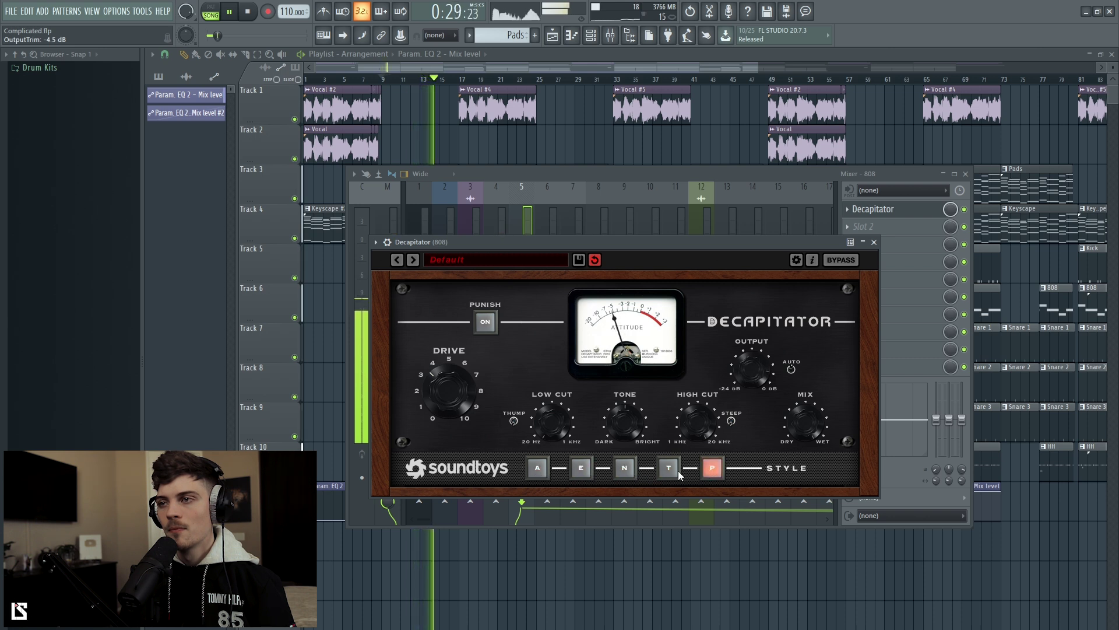
{"action": "left_click", "coordinate": [586, 470]}
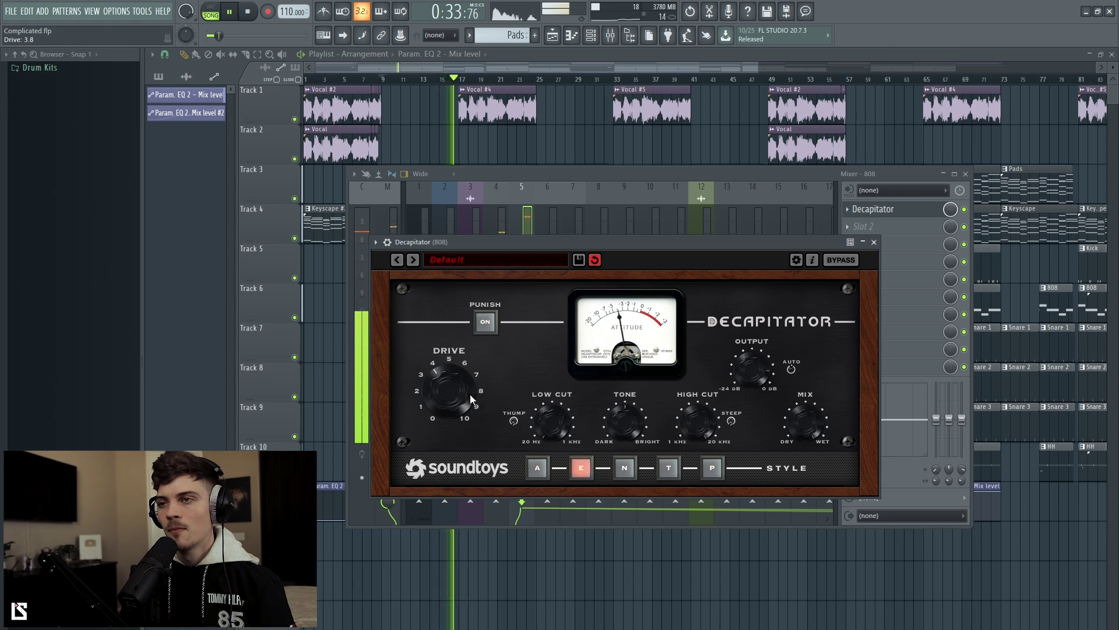
{"action": "left_click", "coordinate": [873, 243]}
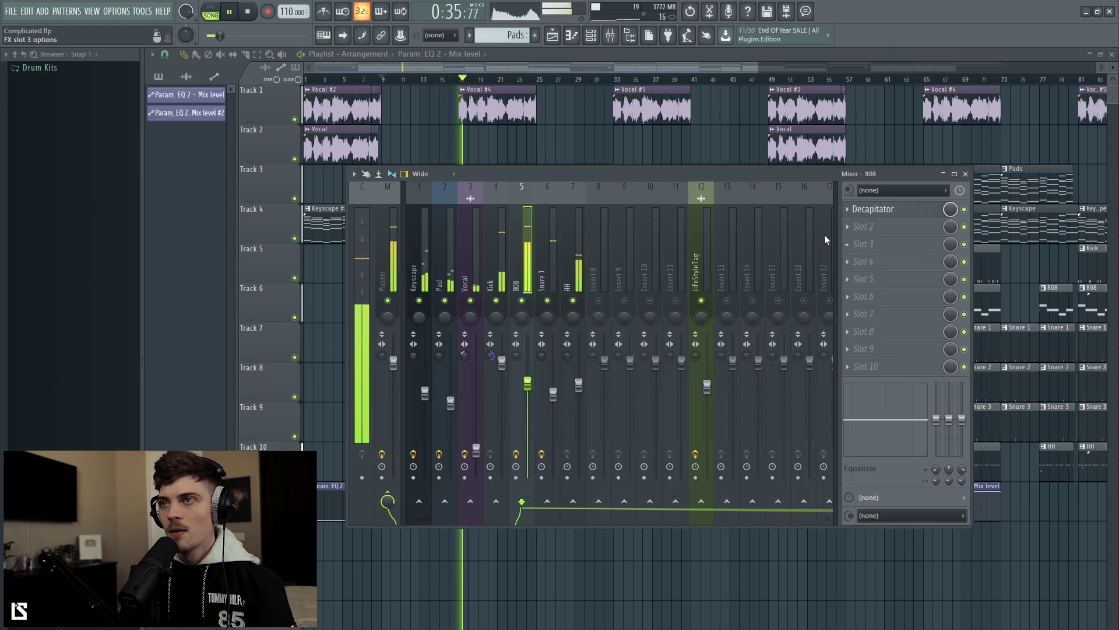
{"action": "key", "text": "space"}
- Create an automation clip for the 808 Decapitator's mix level and move it to track 13 of the playlist
{"action": "right_click", "coordinate": [952, 217]}
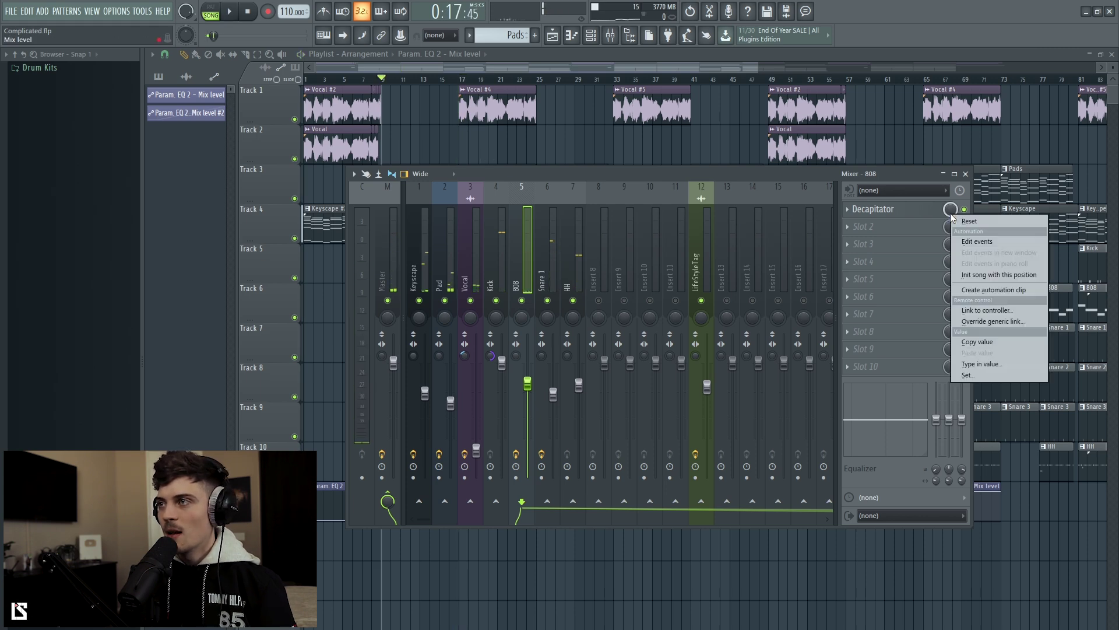
{"action": "left_click", "coordinate": [983, 290]}
{"action": "key", "text": "F9"}
{"action": "scroll", "coordinate": [565, 66], "scroll_direction": "down", "scroll_amount": 1}
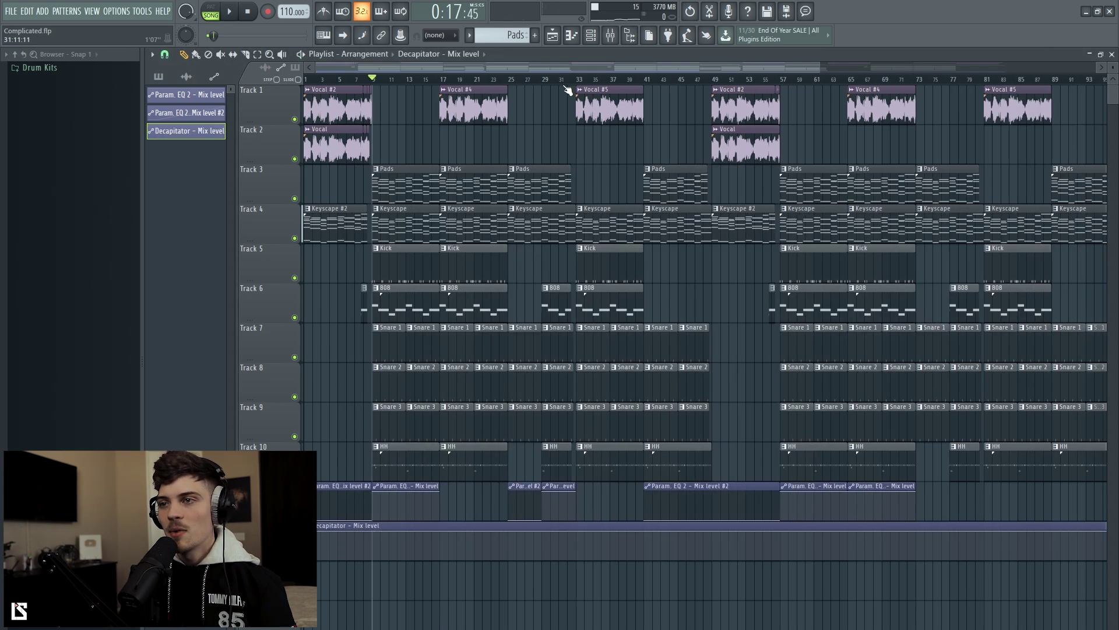
{"action": "left_click_drag", "start_coordinate": [471, 557], "coordinate": [467, 570]}
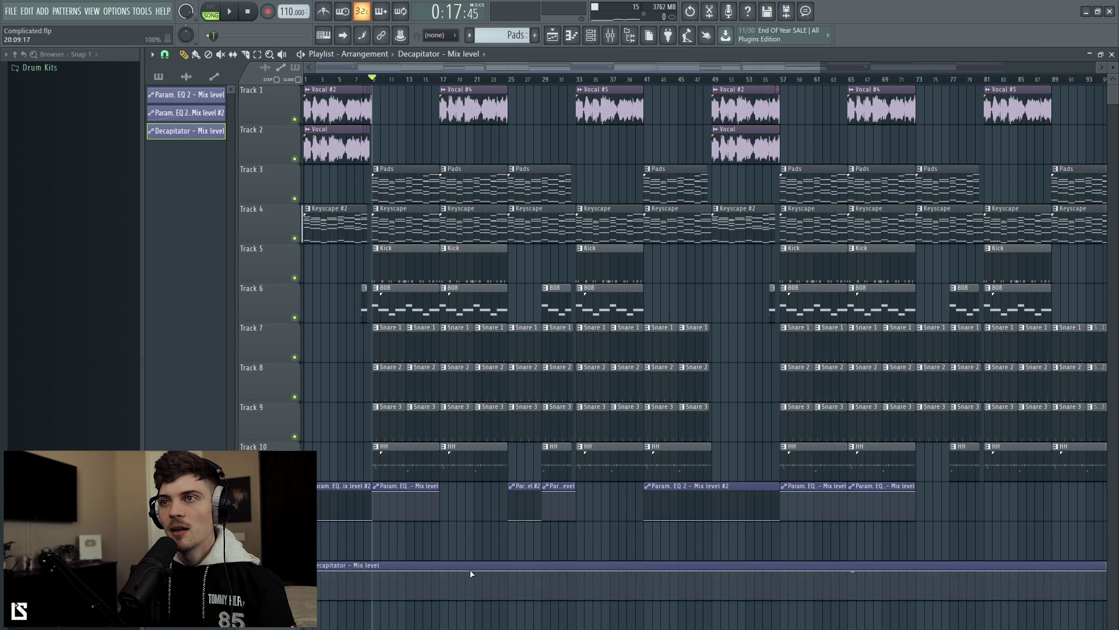
- Slice the Decapitator Mix level clip at bars 9 and 25 and delete the parts outside that range
{"action": "left_click_drag", "start_coordinate": [374, 554], "coordinate": [373, 626]}
{"action": "left_click_drag", "start_coordinate": [511, 612], "coordinate": [513, 614]}
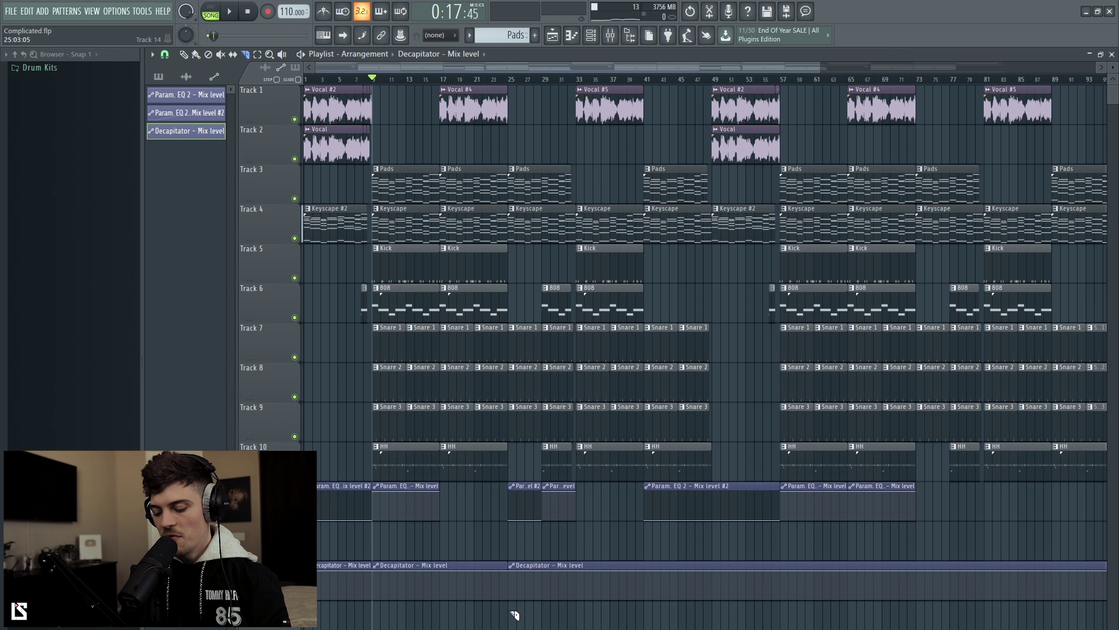
{"action": "right_click", "coordinate": [356, 576]}
{"action": "right_click", "coordinate": [587, 567]}
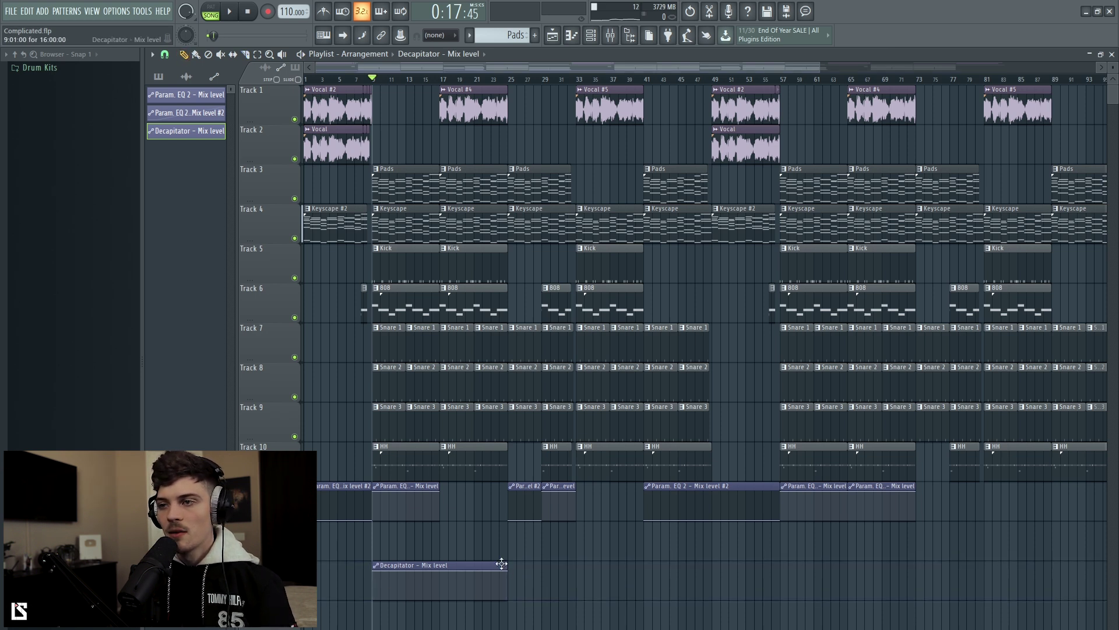
- Add a unique Decapitator Mix level #2 clip at bar 25, lower its level to the minimum, and extend it to bar 57
{"action": "left_click", "coordinate": [510, 568]}
{"action": "left_click", "coordinate": [511, 566]}
{"action": "left_click", "coordinate": [526, 616]}
{"action": "left_click_drag", "start_coordinate": [511, 570], "coordinate": [514, 603]}
{"action": "left_click_drag", "start_coordinate": [642, 608], "coordinate": [643, 611]}
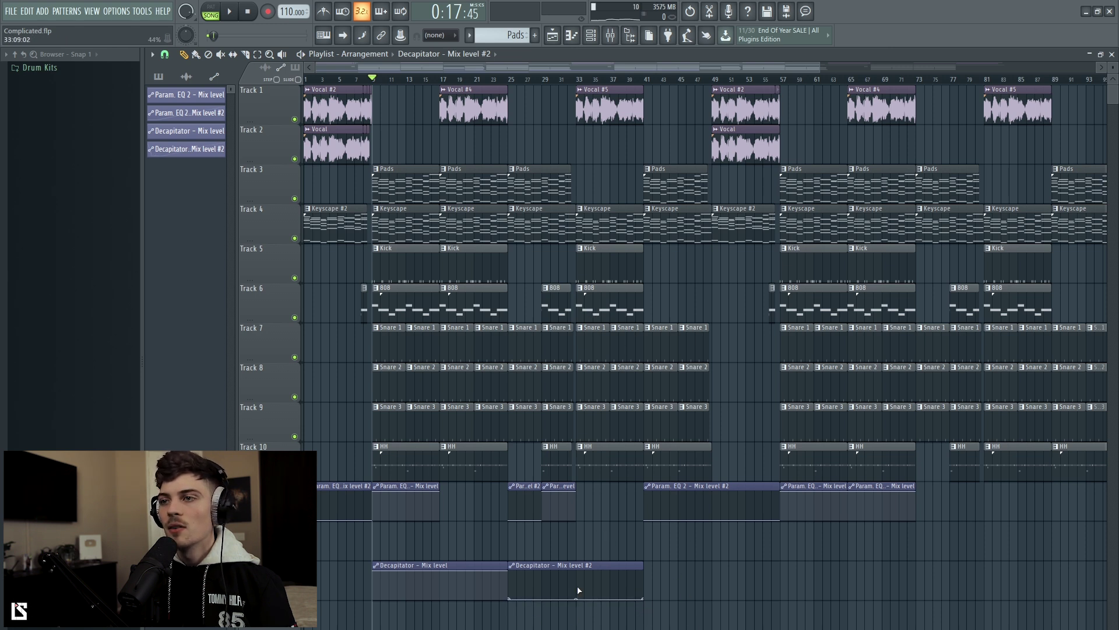
{"action": "left_click_drag", "start_coordinate": [650, 566], "coordinate": [780, 601]}
- Place a full-level Decapitator clip on bars 57 to 73, followed by a Mix level #2 clip up to bar 105
{"action": "scroll", "coordinate": [590, 93], "scroll_direction": "down", "scroll_amount": 3}
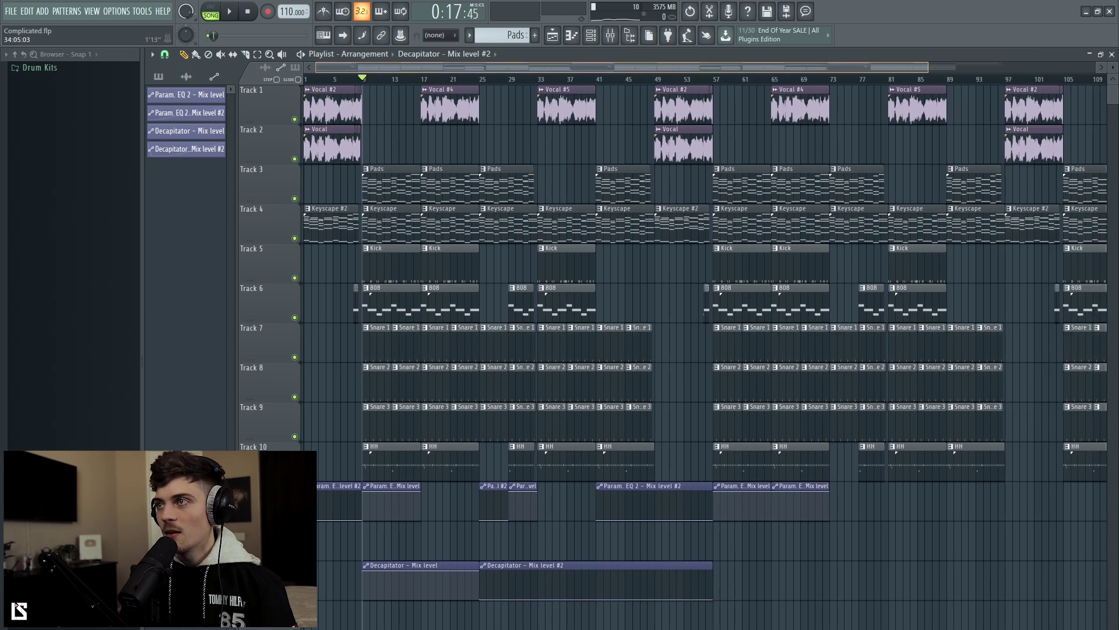
{"action": "left_click", "coordinate": [424, 564]}
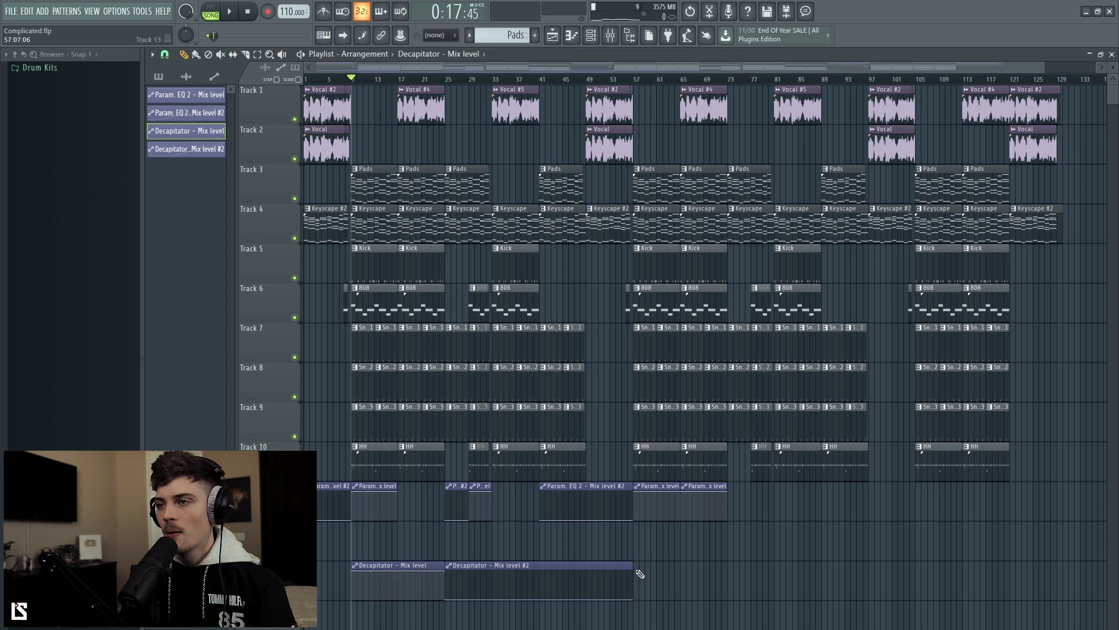
{"action": "left_click", "coordinate": [638, 574]}
{"action": "left_click", "coordinate": [512, 552]}
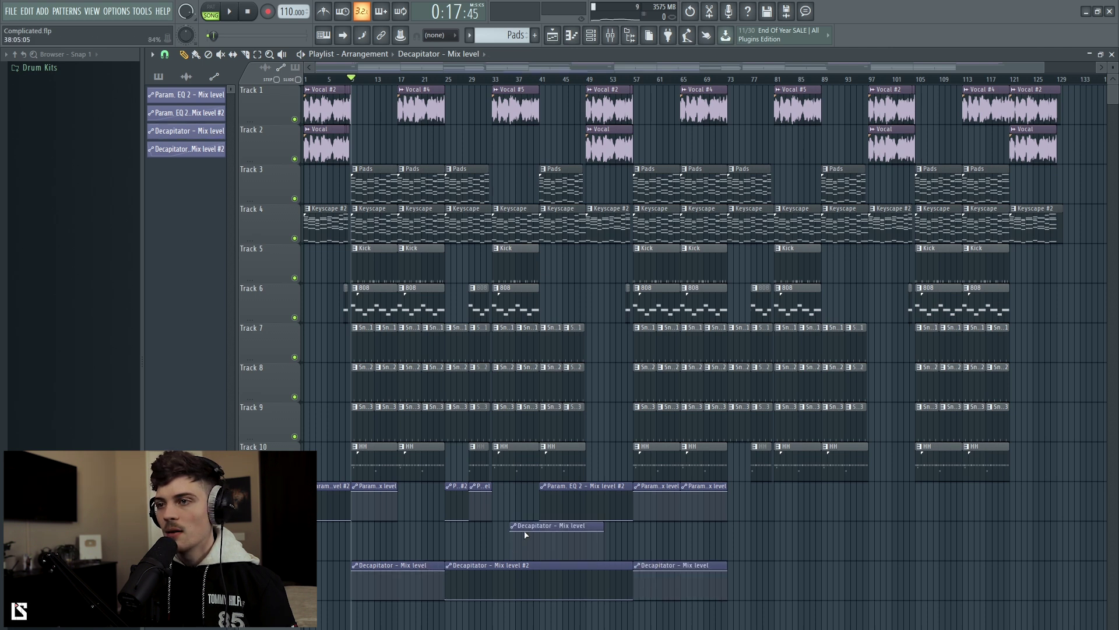
{"action": "right_click", "coordinate": [524, 527]}
{"action": "left_click", "coordinate": [513, 561]}
{"action": "left_click", "coordinate": [730, 569]}
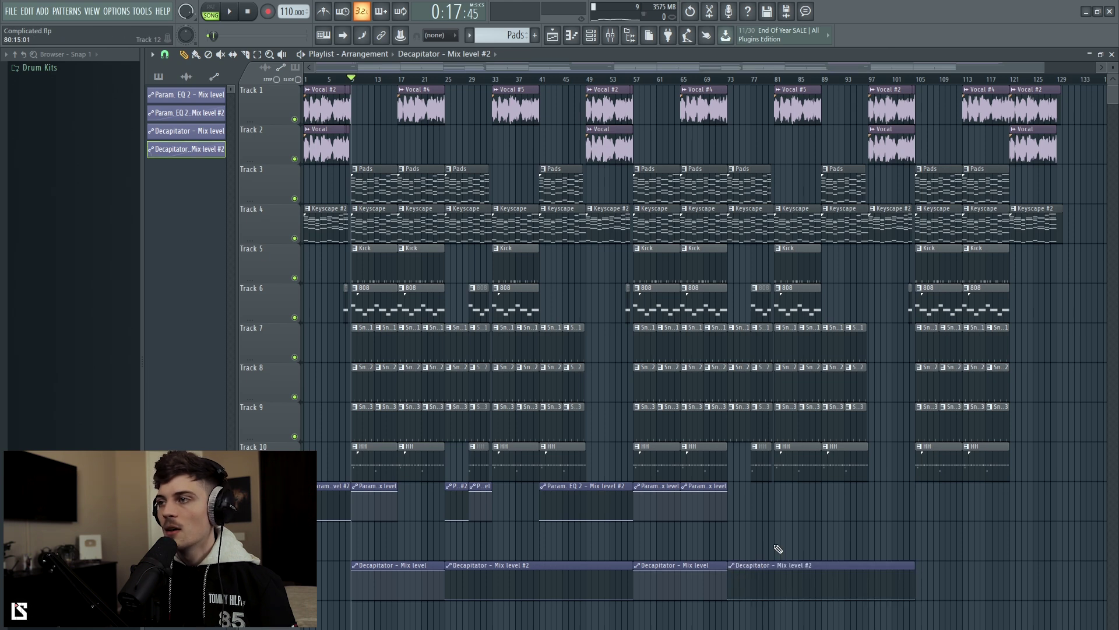
- Place a full-level Decapitator Mix level clip on track 13 at bar 105, covering the last drum section
{"action": "scroll", "coordinate": [644, 84], "scroll_direction": "down", "scroll_amount": 1}
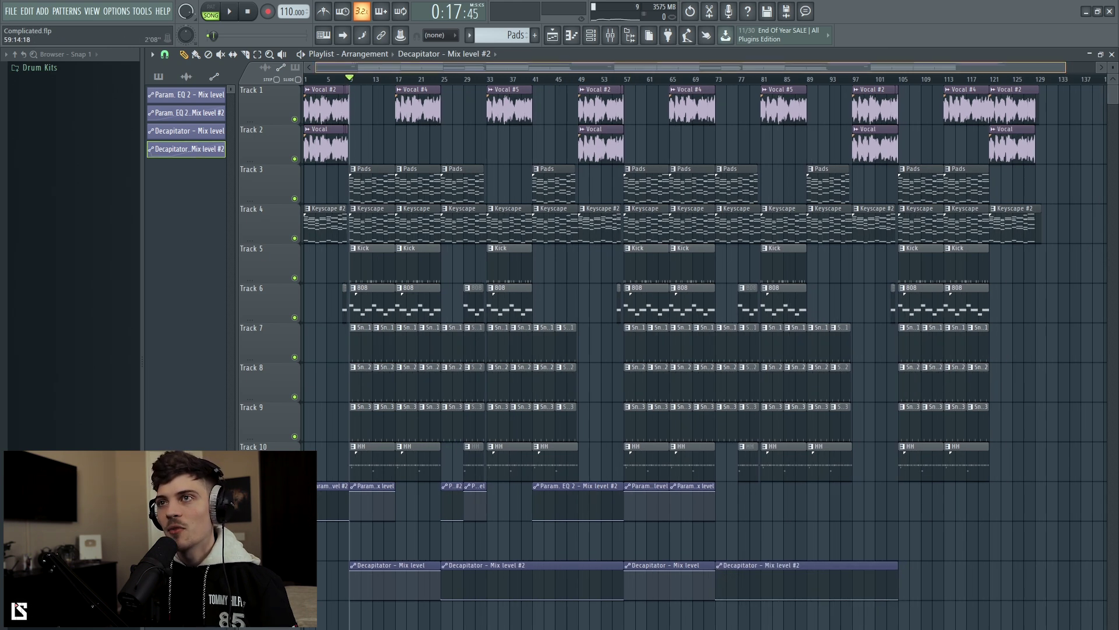
{"action": "left_click", "coordinate": [424, 579]}
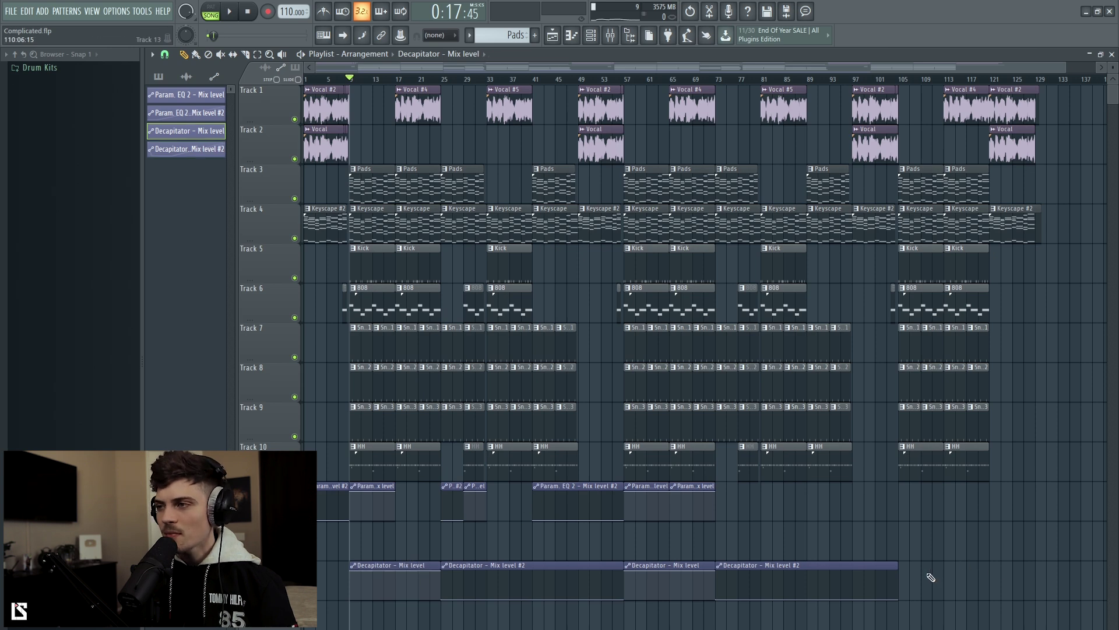
{"action": "left_click", "coordinate": [907, 577]}
{"action": "left_click_drag", "start_coordinate": [939, 565], "coordinate": [935, 564]}
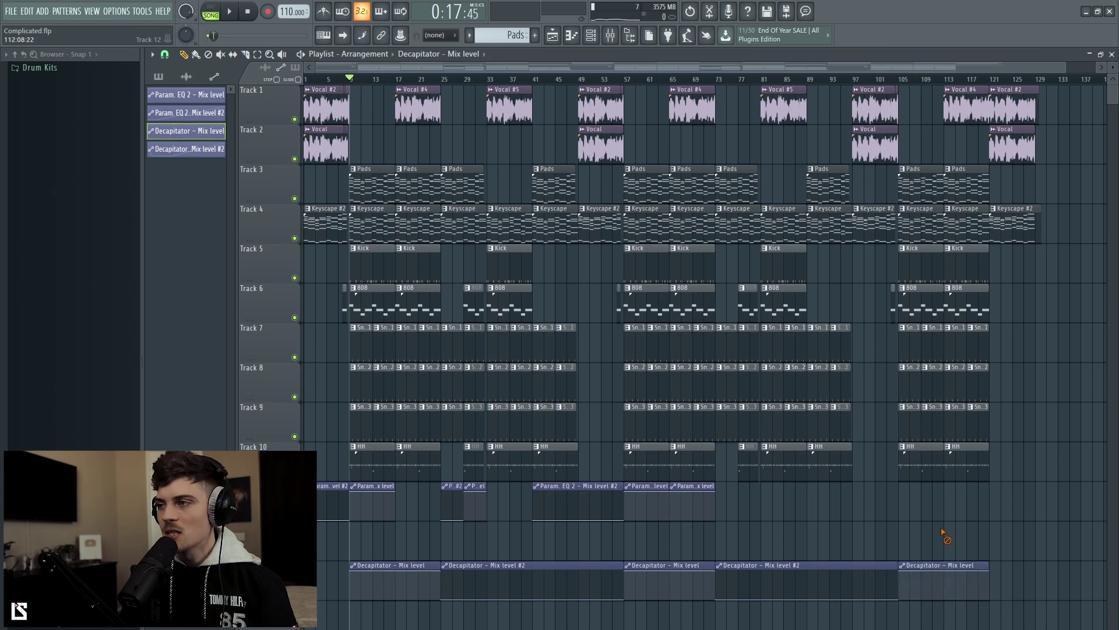
- Set the playback position to bar 17, open the Vocal track's Fruity parametric EQ 2, and play it briefly
{"action": "left_click_drag", "start_coordinate": [1066, 67], "coordinate": [768, 67]}
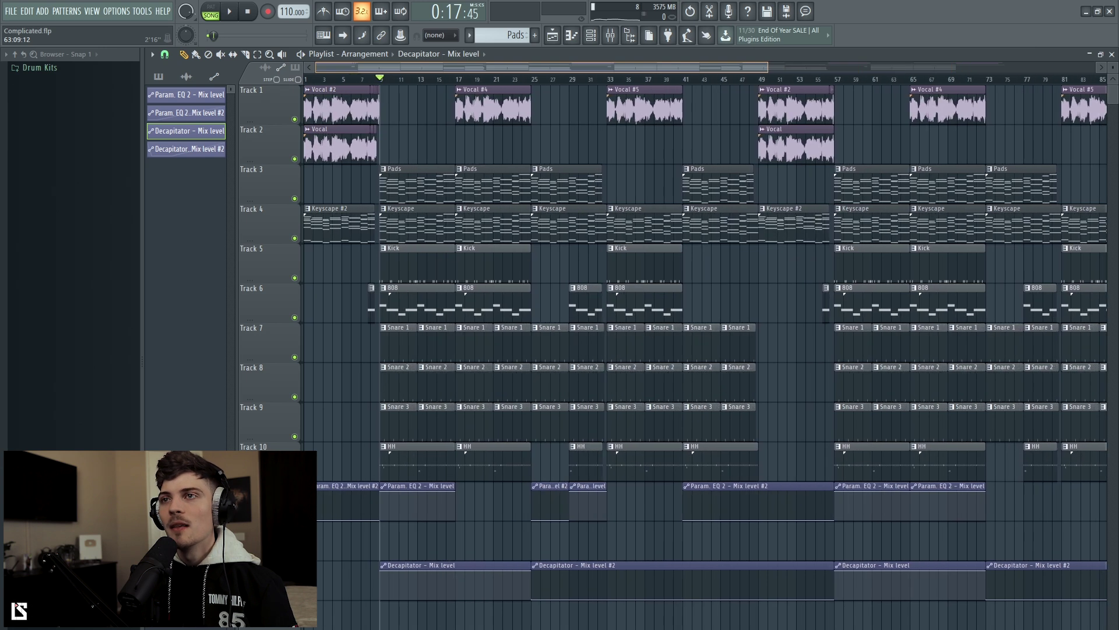
{"action": "left_click_drag", "start_coordinate": [1116, 65], "coordinate": [1117, 66]}
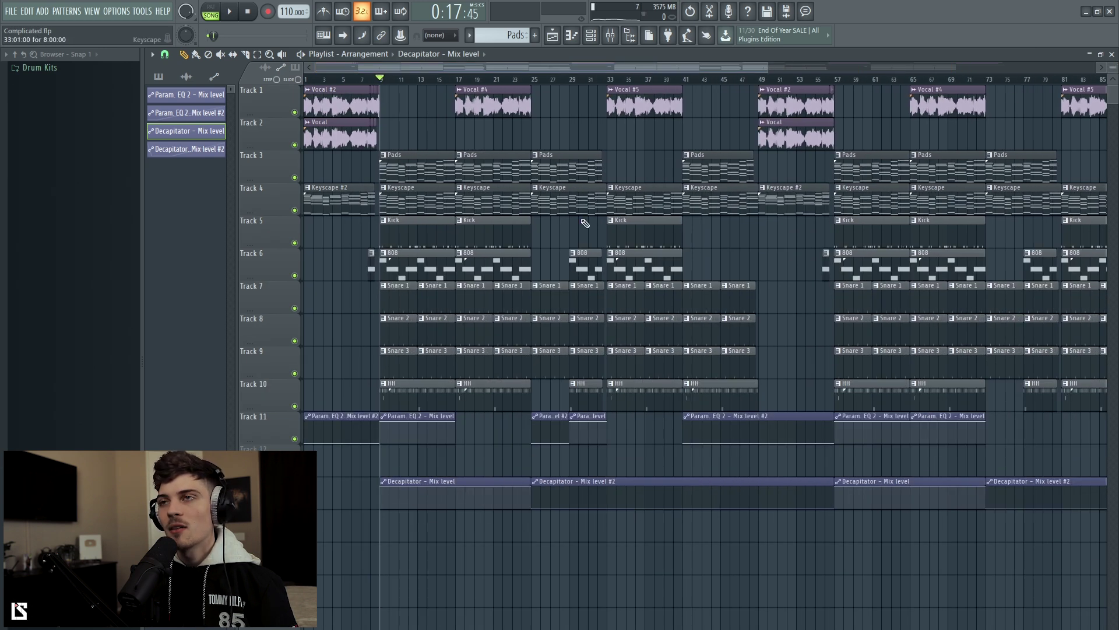
{"action": "left_click_drag", "start_coordinate": [416, 143], "coordinate": [501, 575]}
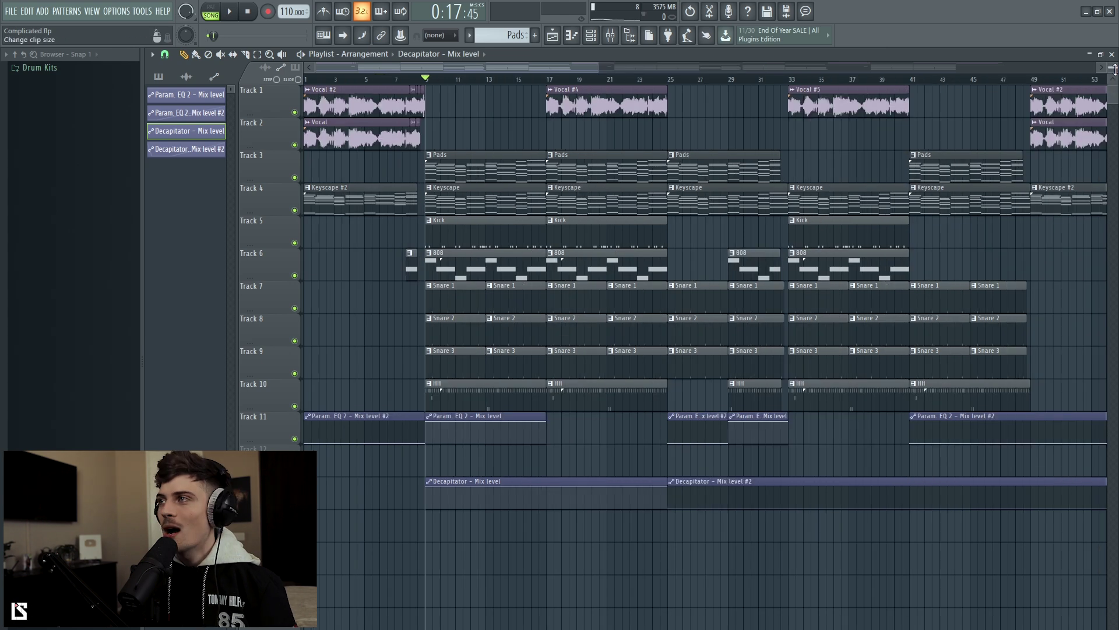
{"action": "left_click_drag", "start_coordinate": [1114, 68], "coordinate": [1113, 67]}
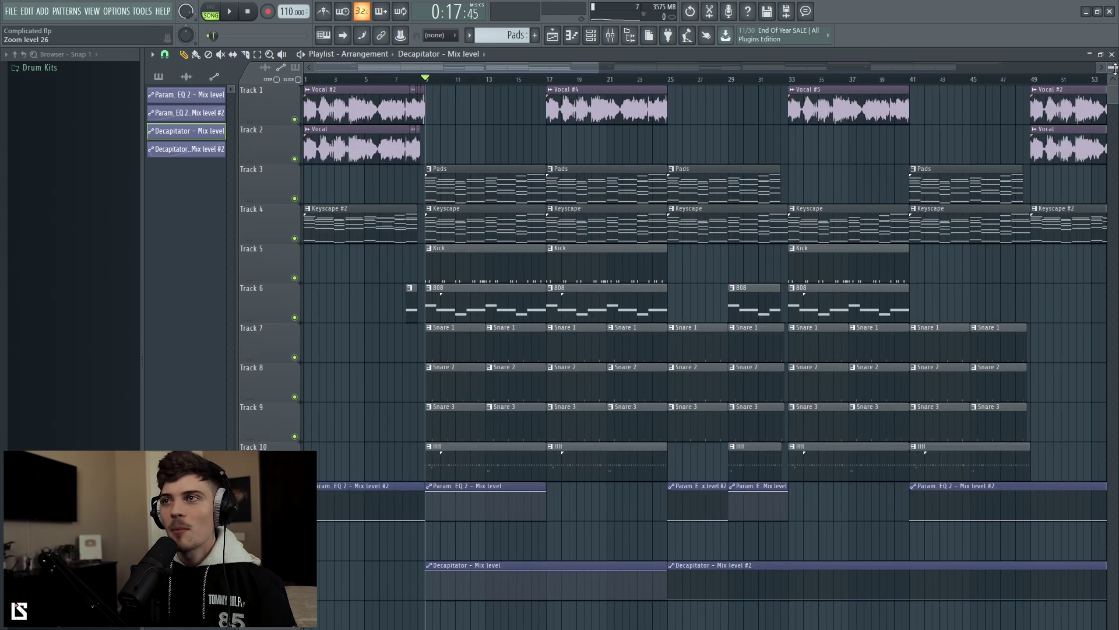
{"action": "scroll", "coordinate": [522, 74], "scroll_direction": "up", "scroll_amount": 1}
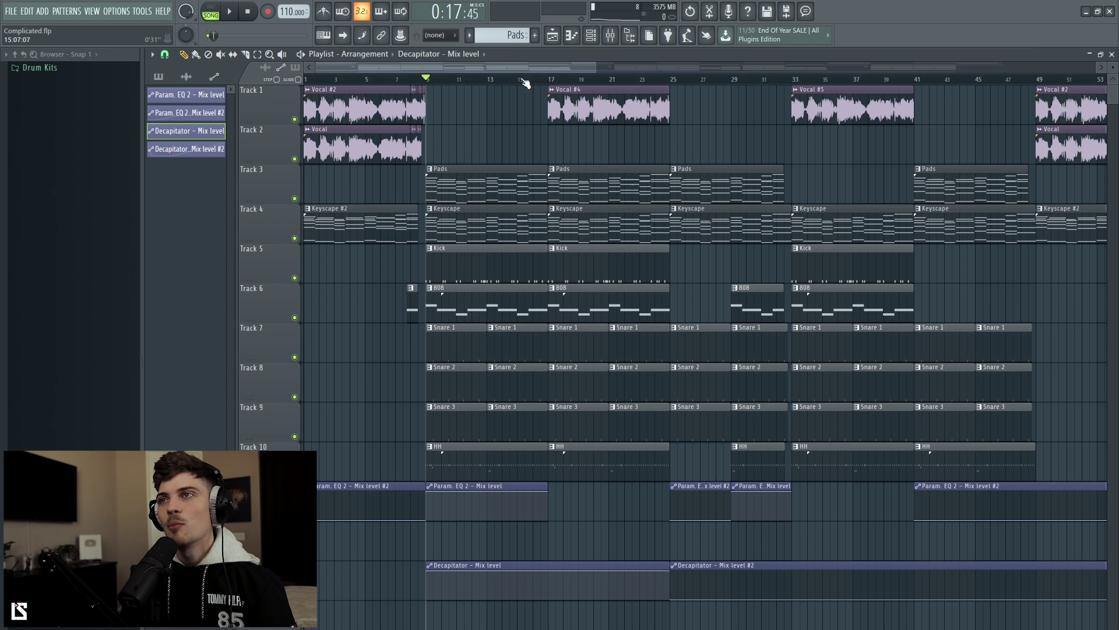
{"action": "left_click", "coordinate": [552, 79]}
{"action": "left_click", "coordinate": [611, 36]}
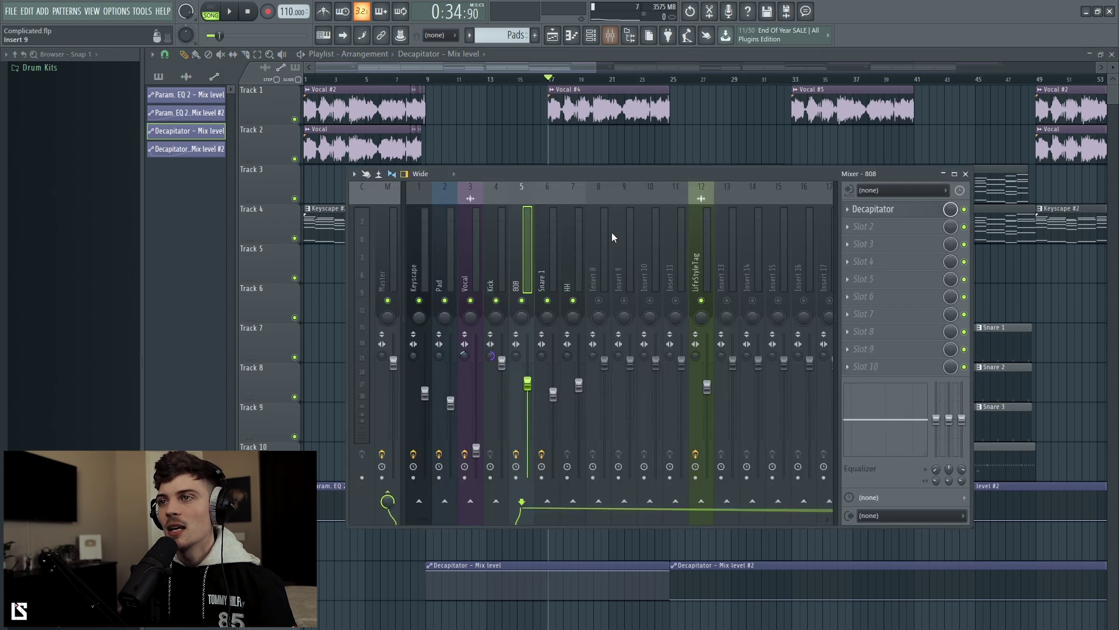
{"action": "left_click", "coordinate": [917, 211]}
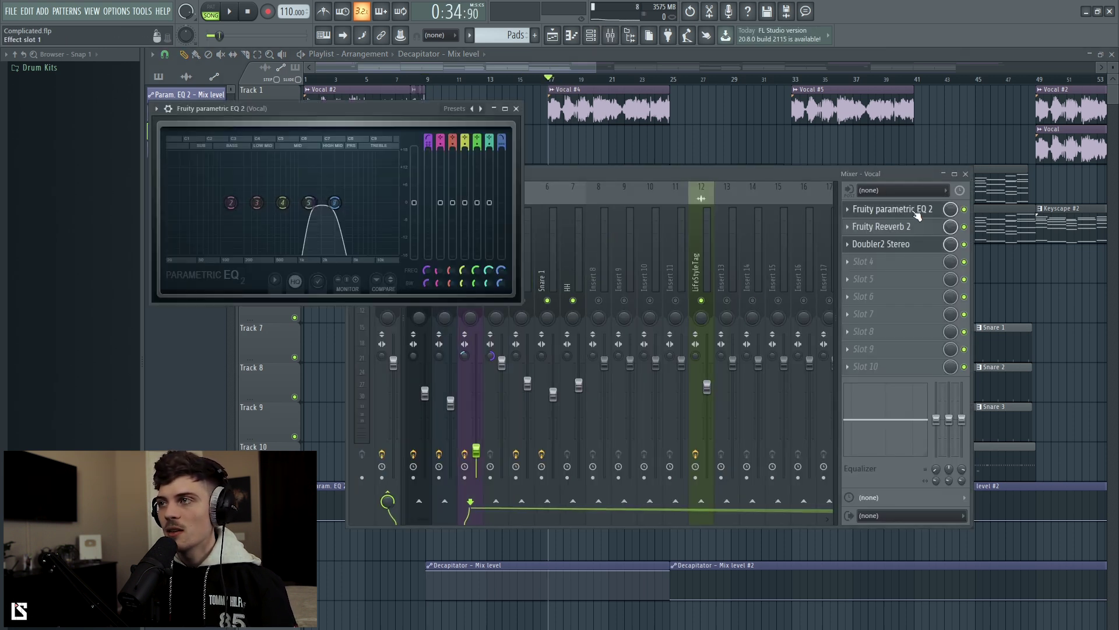
{"action": "key", "text": "space"}
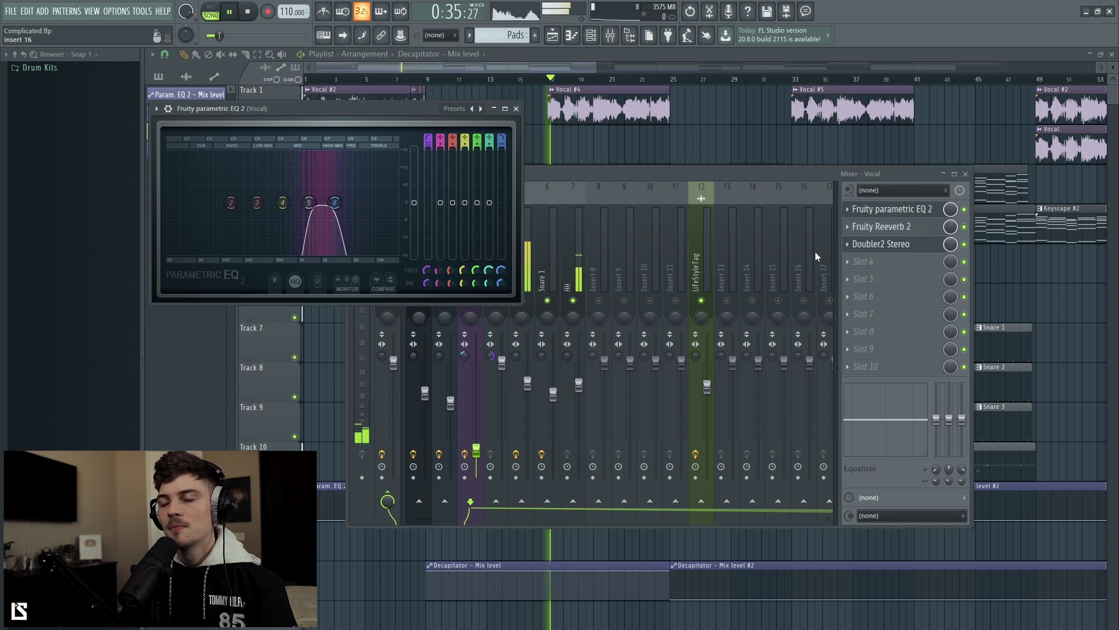
{"action": "key", "text": "space"}
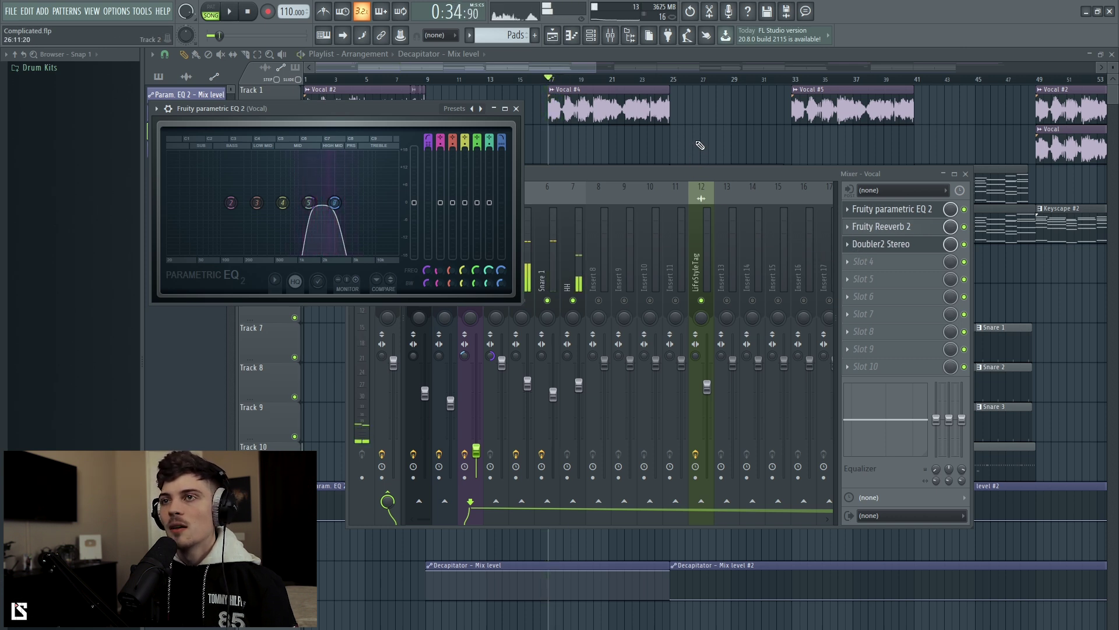
- Shift band 7 of the Vocal EQ slightly higher and create an automation clip for its frequency
{"action": "mouse_move", "coordinate": [335, 203]}
{"action": "left_mouse_down"}
{"action": "mouse_move", "coordinate": [350, 203]}
{"action": "mouse_move", "coordinate": [338, 203]}
{"action": "left_mouse_up"}
{"action": "right_click", "coordinate": [350, 204]}
{"action": "right_click", "coordinate": [501, 270]}
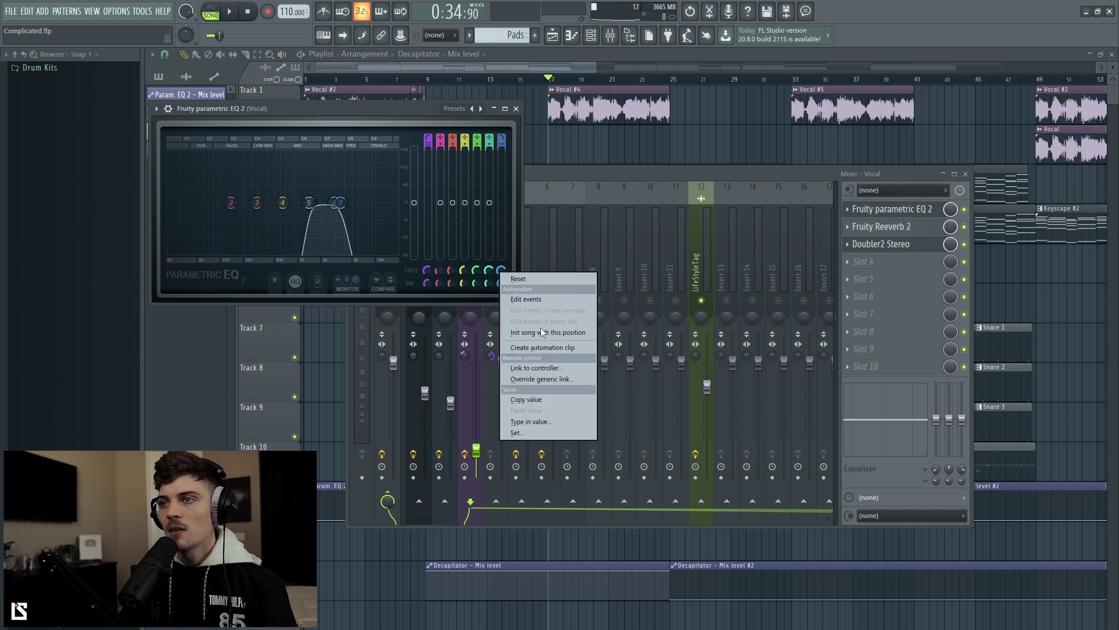
{"action": "left_click", "coordinate": [541, 350]}
{"action": "right_click", "coordinate": [624, 154]}
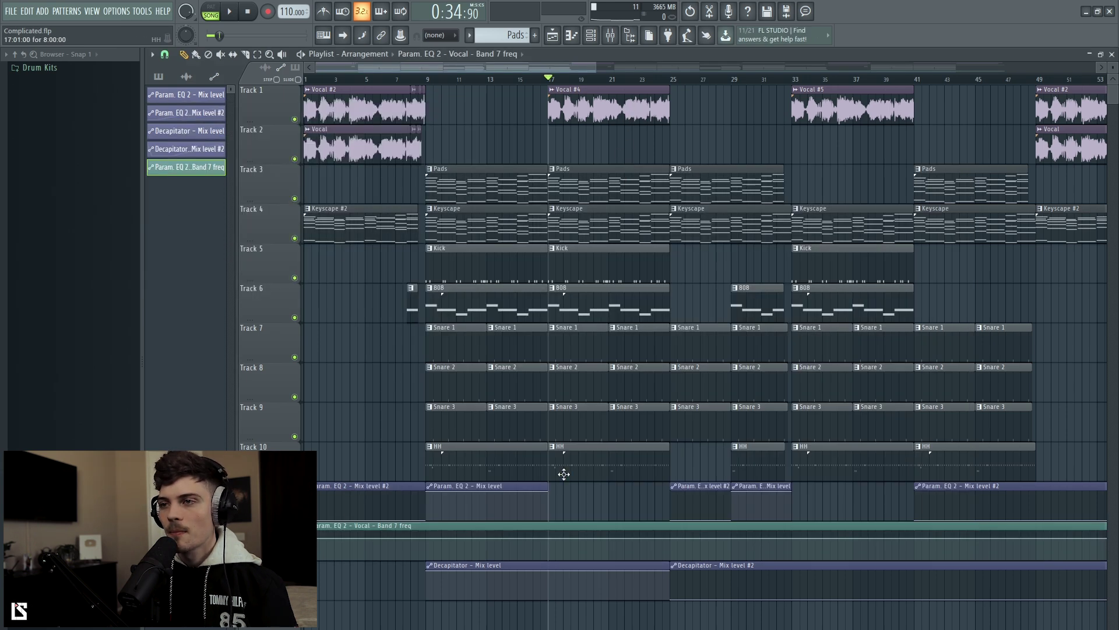
- Move the Vocal Band 7 freq clip to track 14 and slice it at bars 17 and 25
{"action": "left_click_drag", "start_coordinate": [557, 527], "coordinate": [554, 618]}
{"action": "scroll", "coordinate": [558, 542], "scroll_direction": "down", "scroll_amount": 2}
{"action": "left_click_drag", "start_coordinate": [554, 604], "coordinate": [554, 605]}
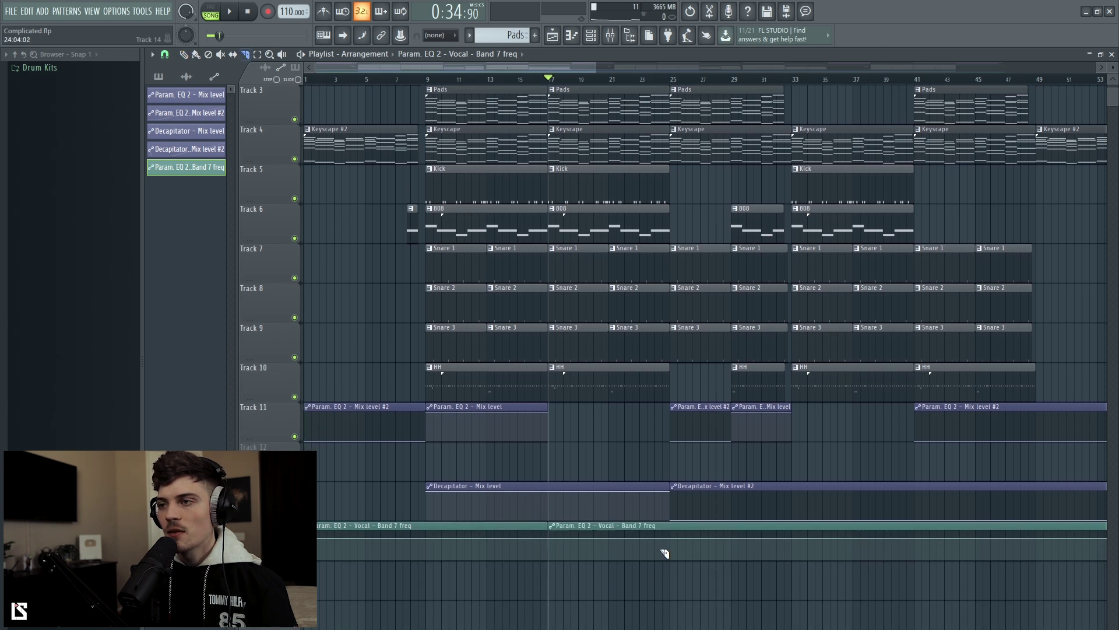
{"action": "left_click_drag", "start_coordinate": [674, 590], "coordinate": [673, 590]}
{"action": "key", "text": "p"}
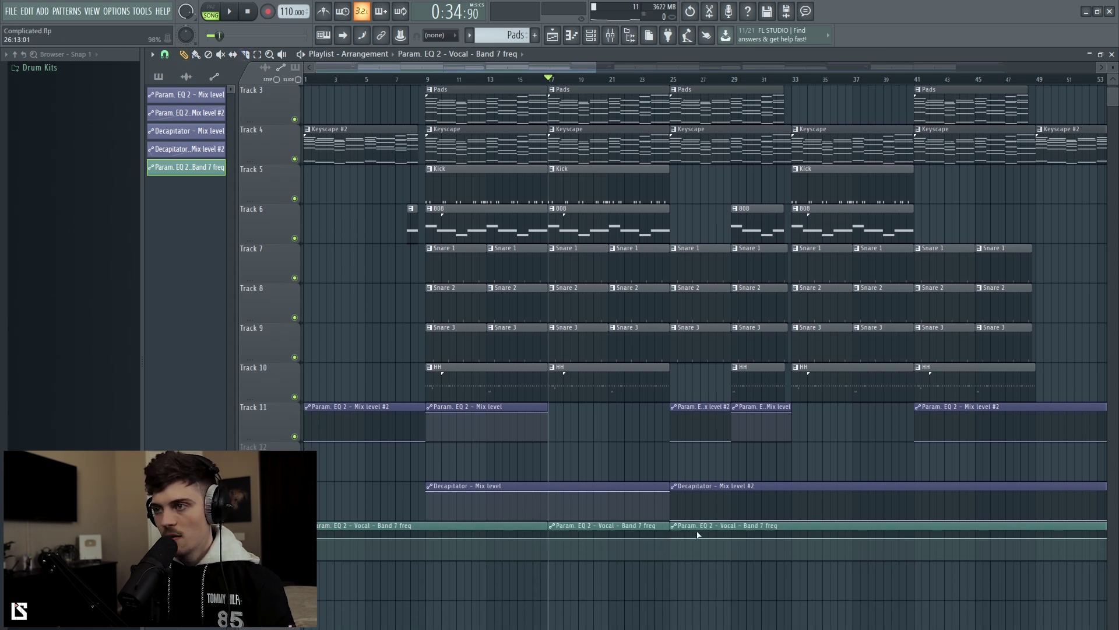
- Delete the Vocal Band 7 freq clips before bar 17 and after bar 25, and place an eight-bar copy at bar 1 on track 14
{"action": "right_click", "coordinate": [699, 531]}
{"action": "right_click", "coordinate": [533, 528]}
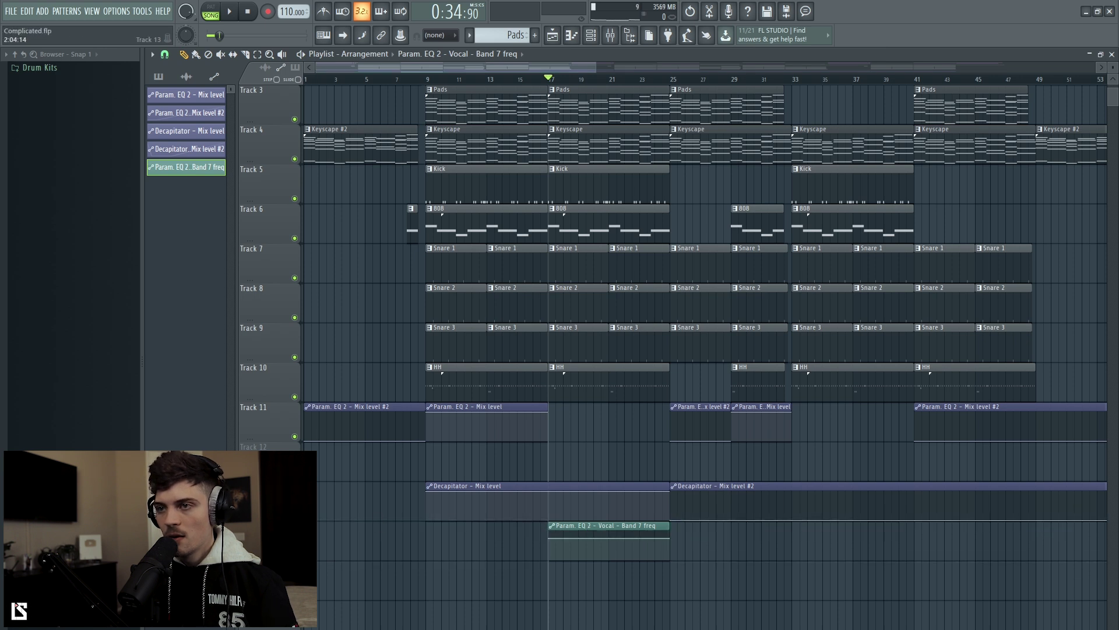
{"action": "left_click", "coordinate": [321, 536]}
{"action": "scroll", "coordinate": [1043, 94], "scroll_direction": "up", "scroll_amount": 1}
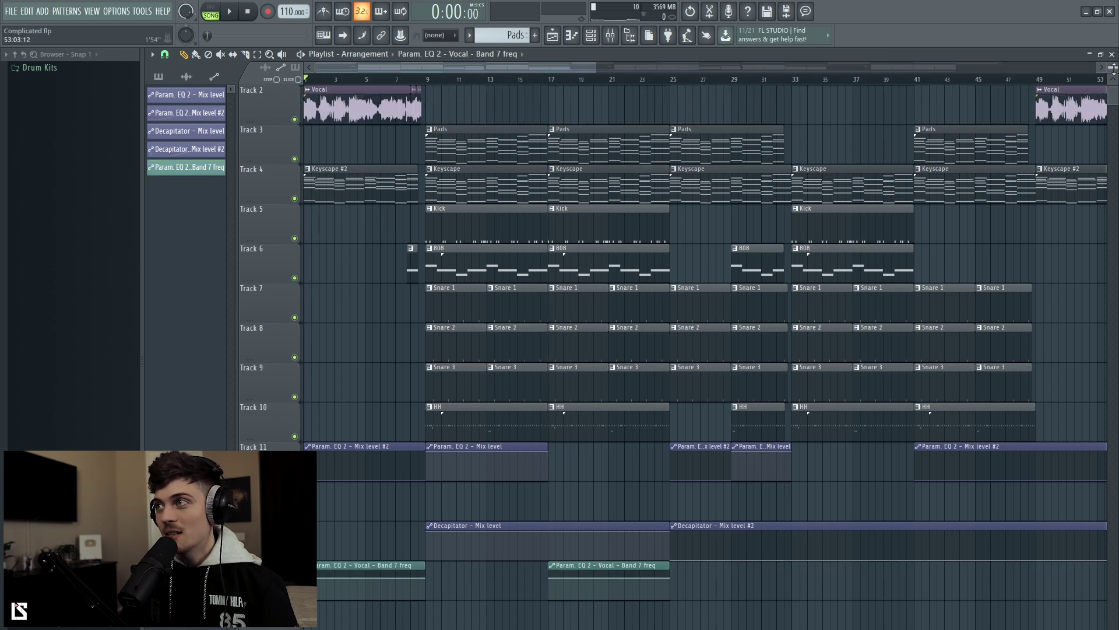
{"action": "scroll", "coordinate": [1113, 68], "scroll_direction": "down", "scroll_amount": 2}
{"action": "scroll", "coordinate": [447, 225], "scroll_direction": "up", "scroll_amount": 1}
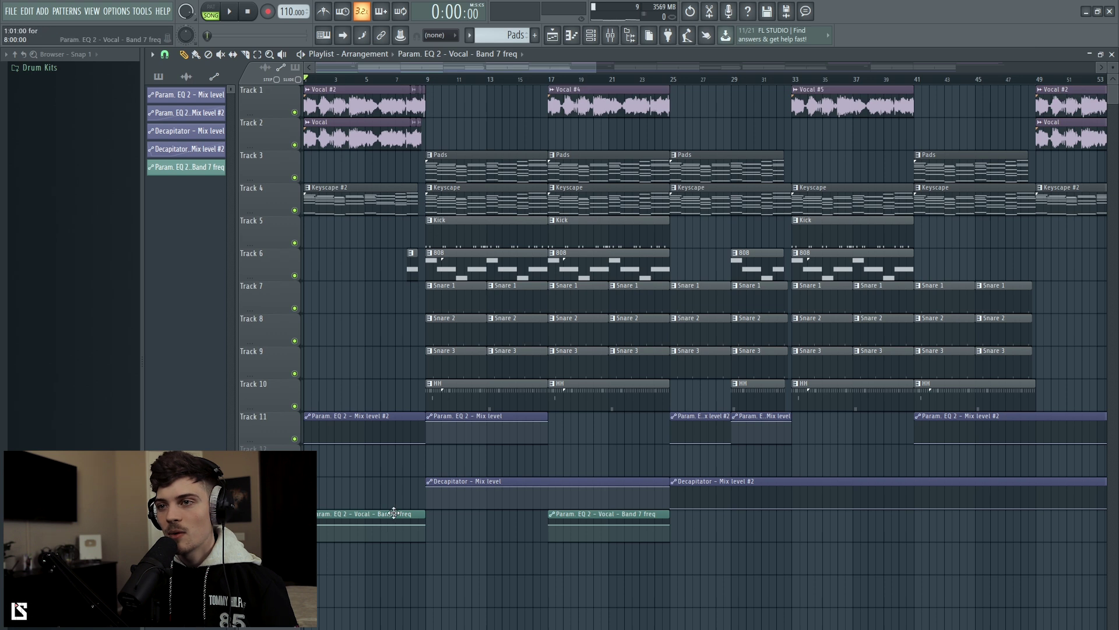
- Make the Vocal Band 7 freq clip at bar 17 unique and set the playback position to bar 17
{"action": "left_click", "coordinate": [551, 515]}
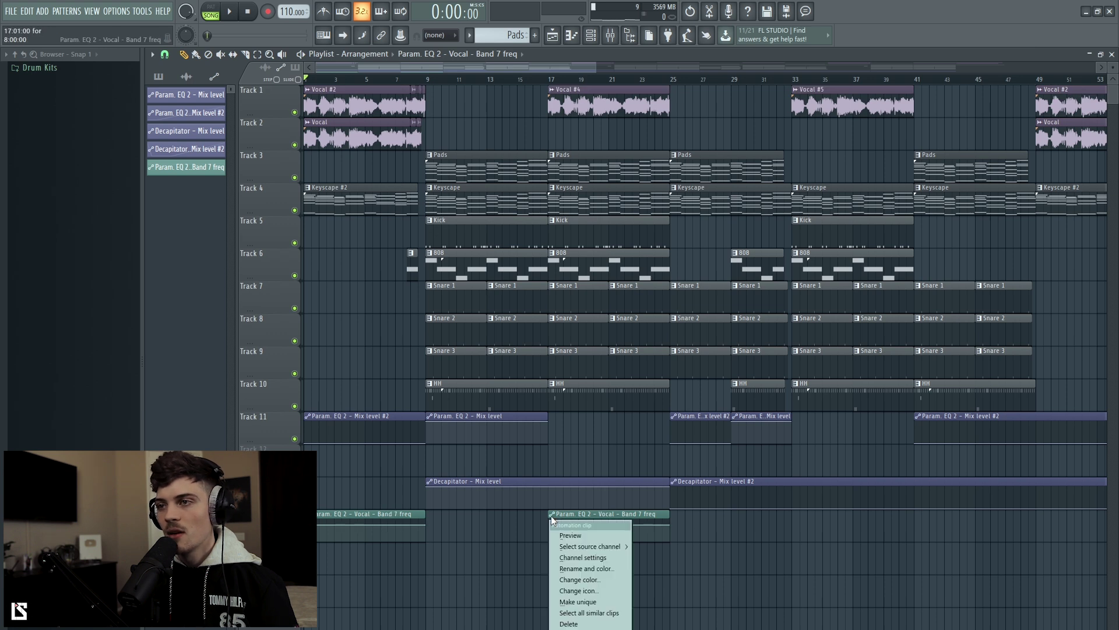
{"action": "left_click", "coordinate": [577, 602]}
{"action": "left_click", "coordinate": [551, 82]}
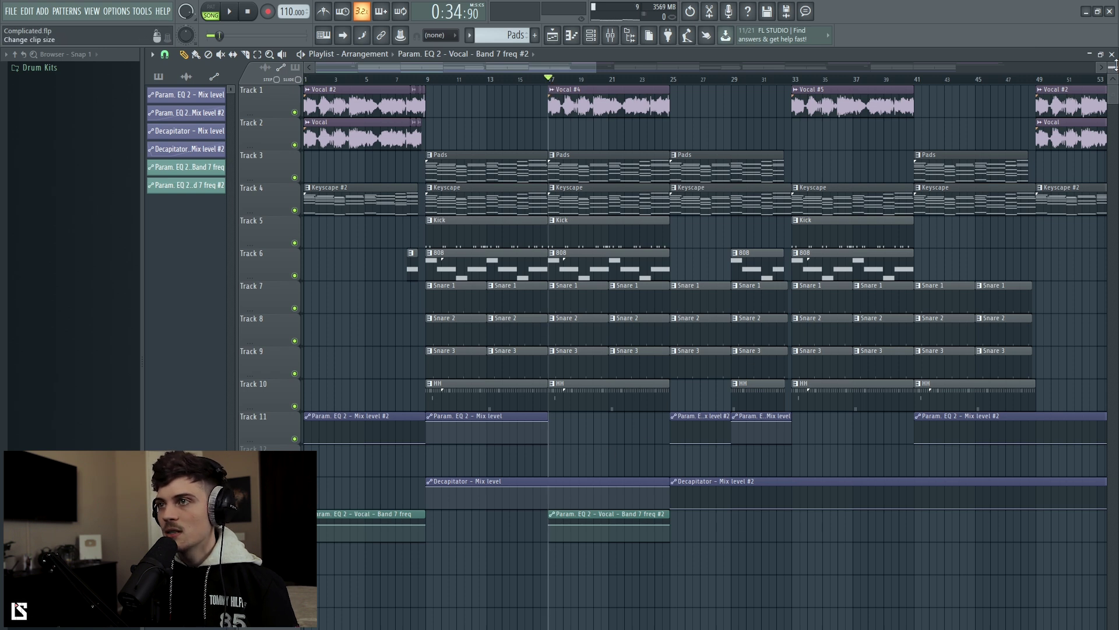
- Try a steep zigzag of automation points in the Band 7 freq #2 clip and audition it with the Vocal EQ open
{"action": "left_click_drag", "start_coordinate": [1116, 66], "coordinate": [1116, 84]}
{"action": "scroll", "coordinate": [827, 192], "scroll_direction": "down", "scroll_amount": 3}
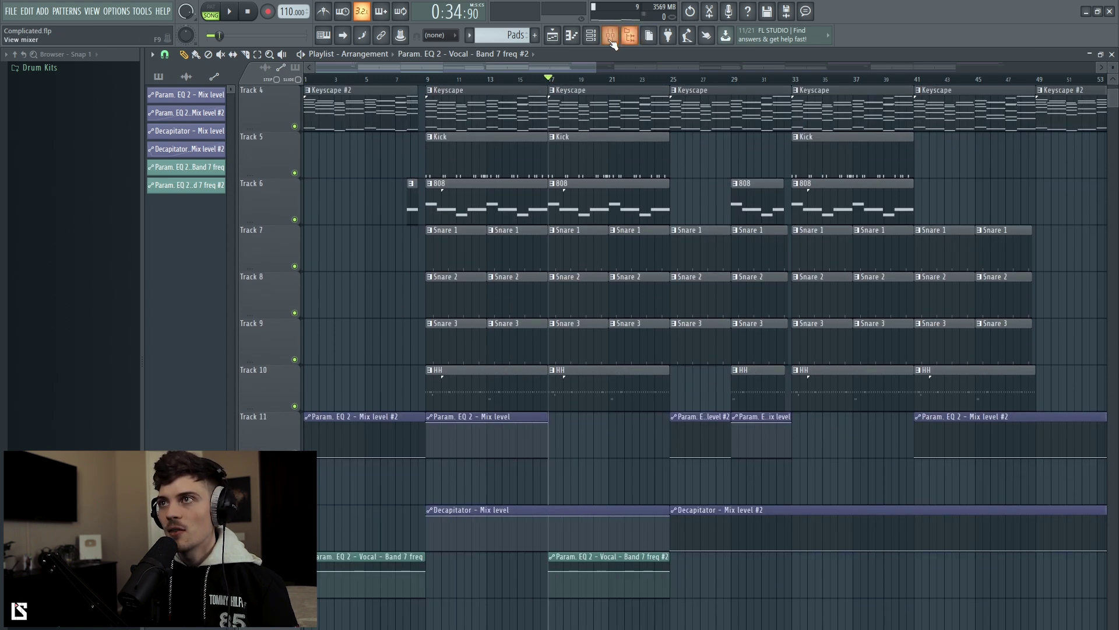
{"action": "left_click_drag", "start_coordinate": [575, 570], "coordinate": [572, 569]}
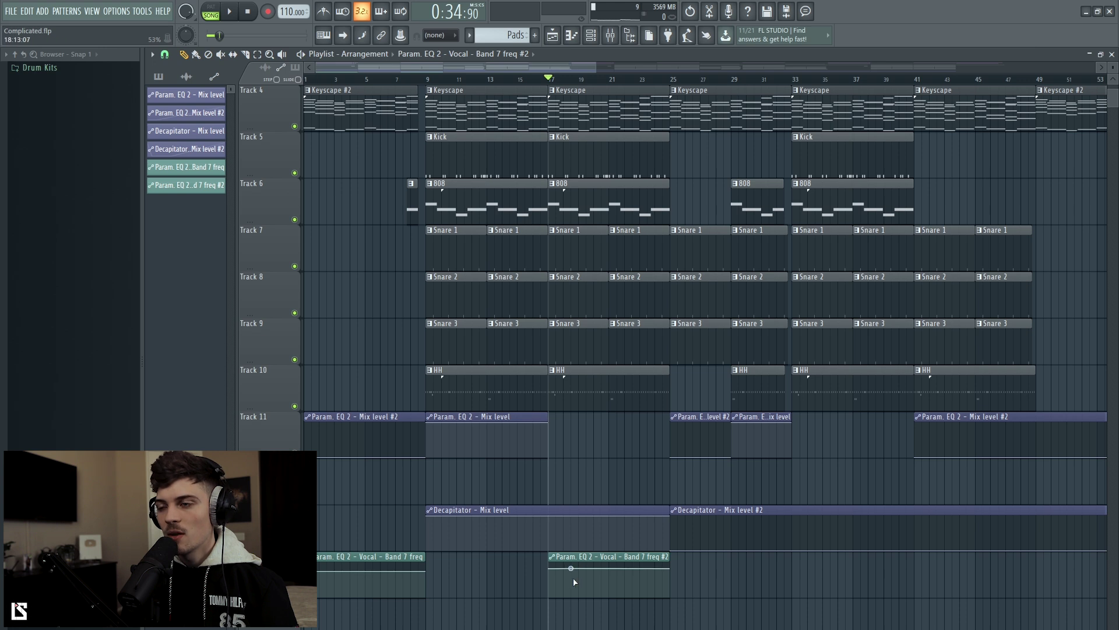
{"action": "right_click", "coordinate": [586, 581]}
{"action": "right_click", "coordinate": [608, 570]}
{"action": "right_click", "coordinate": [632, 589]}
{"action": "right_click", "coordinate": [641, 569]}
{"action": "left_click", "coordinate": [610, 36]}
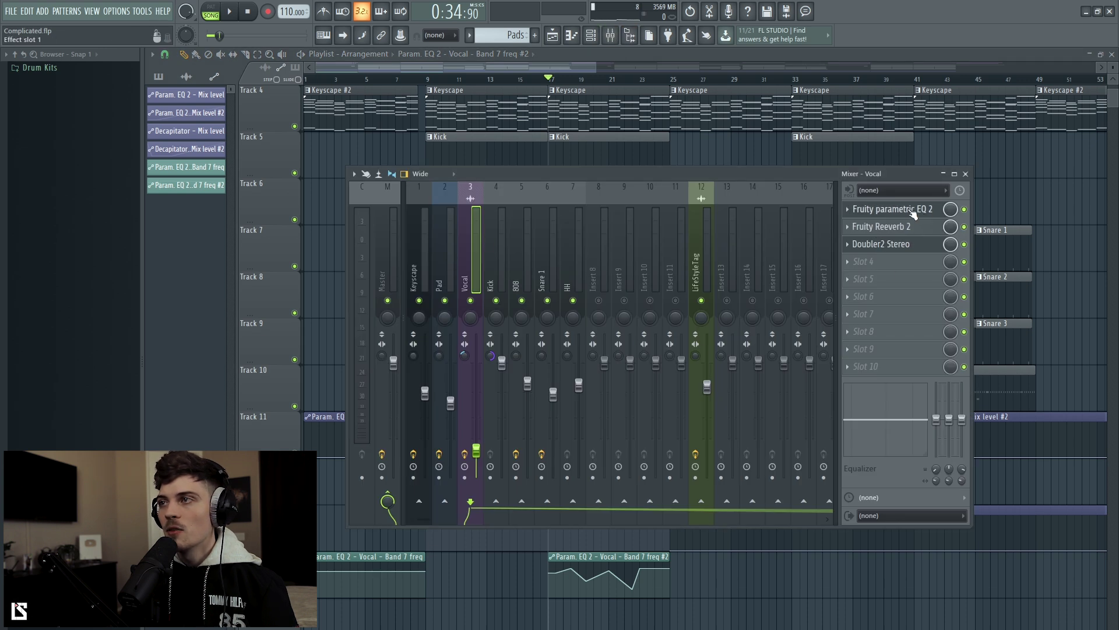
{"action": "left_click", "coordinate": [920, 212]}
{"action": "key", "text": "space"}
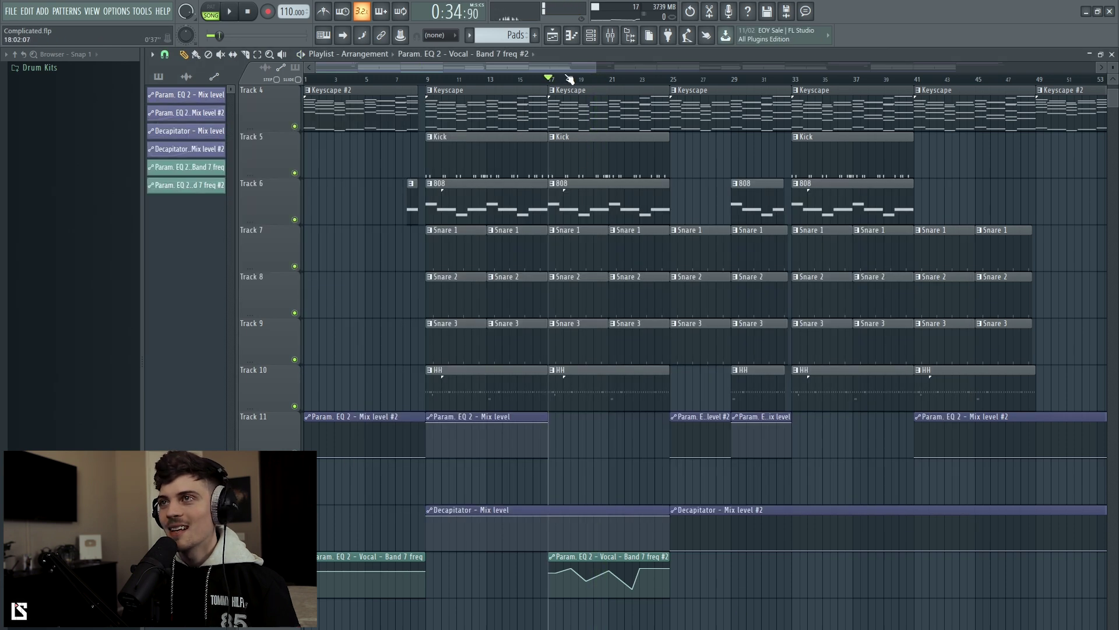
- Undo the zigzag points in the Band 7 freq #2 clip back to its first added point
{"action": "scroll", "coordinate": [569, 80], "scroll_direction": "up", "scroll_amount": 3}
{"action": "key", "text": "ctrl+z"}
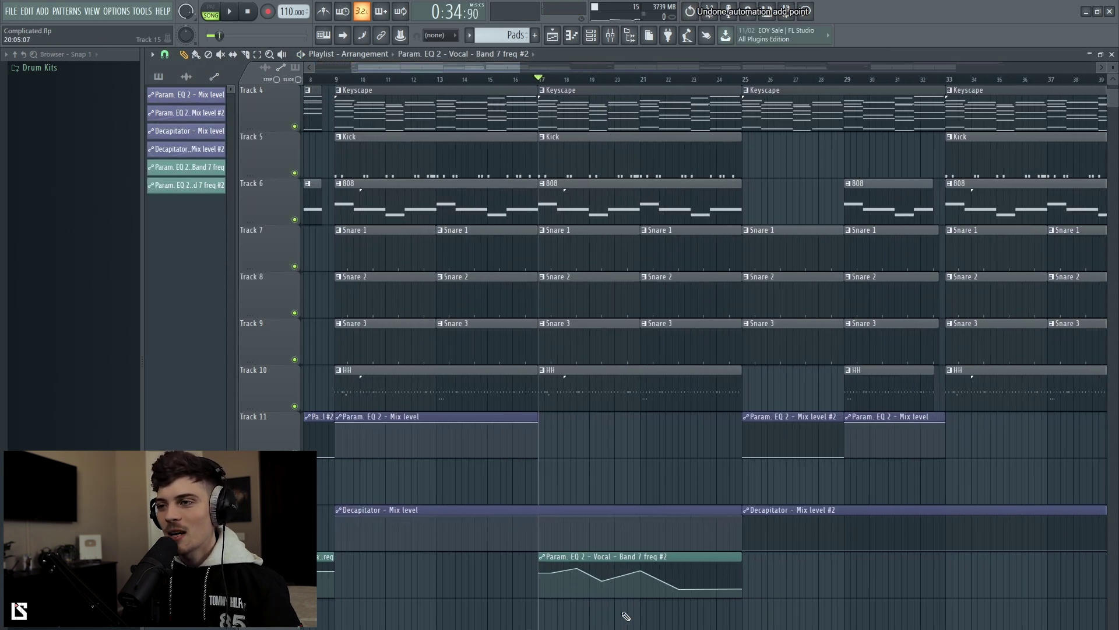
{"action": "key", "text": "ctrl+alt+z"}
{"action": "key", "text": "ctrl+alt+z"}
{"action": "key", "text": "ctrl+alt+z"}
{"action": "key", "text": "ctrl+alt+z"}
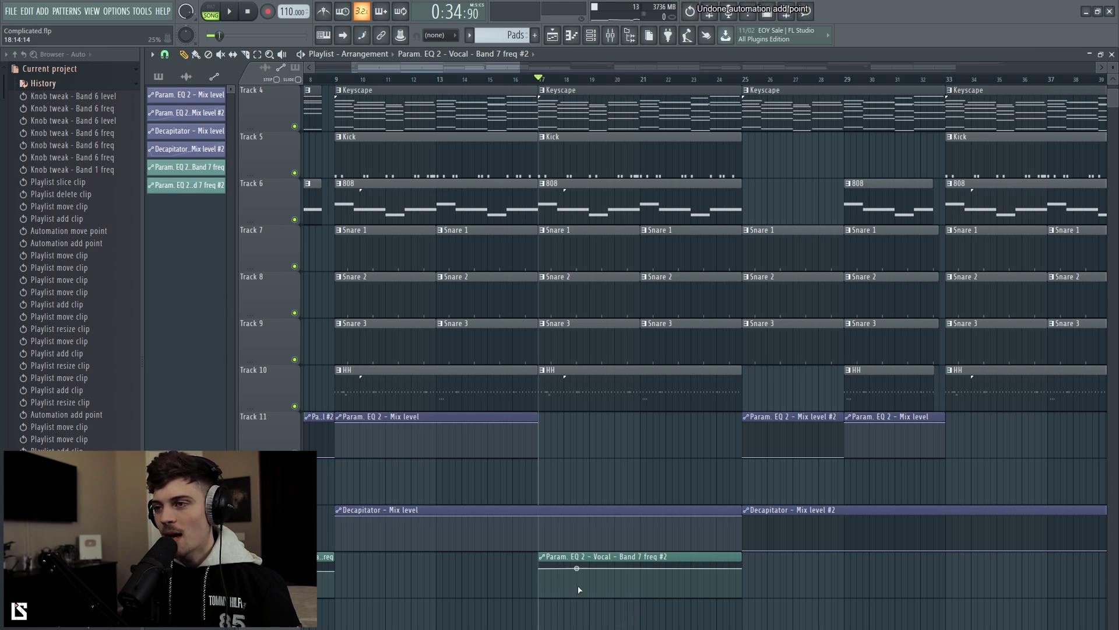
- Shape the Band 7 freq #2 automation into a gentle wave with dips at bars 19 and 23 and a peak at bar 21
{"action": "left_click_drag", "start_coordinate": [1117, 66], "coordinate": [1117, 78]}
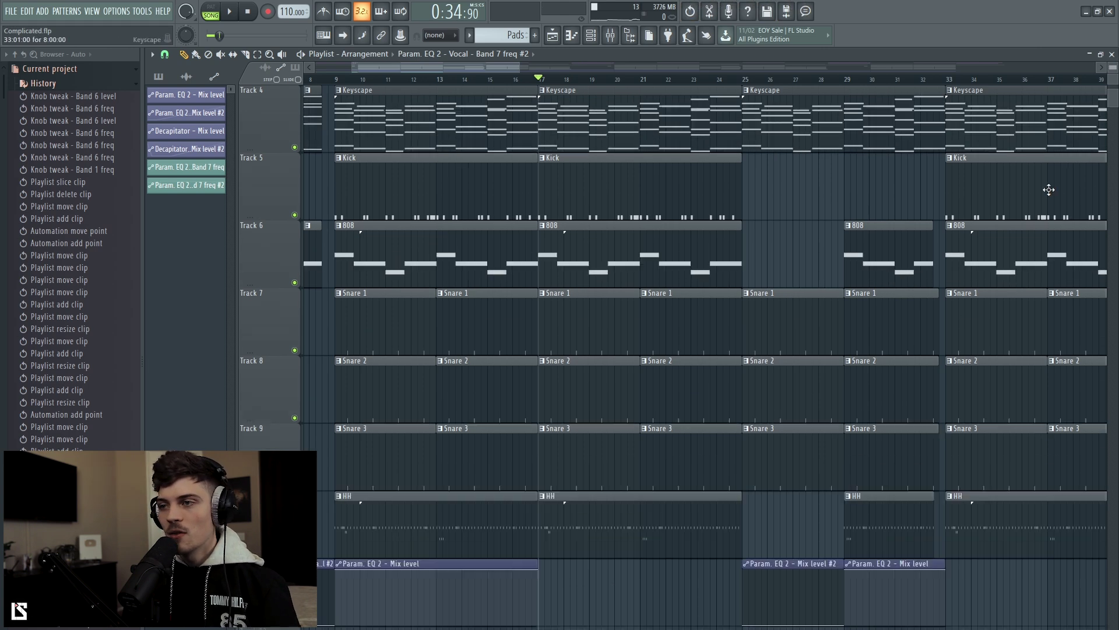
{"action": "scroll", "coordinate": [707, 380], "scroll_direction": "down", "scroll_amount": 4}
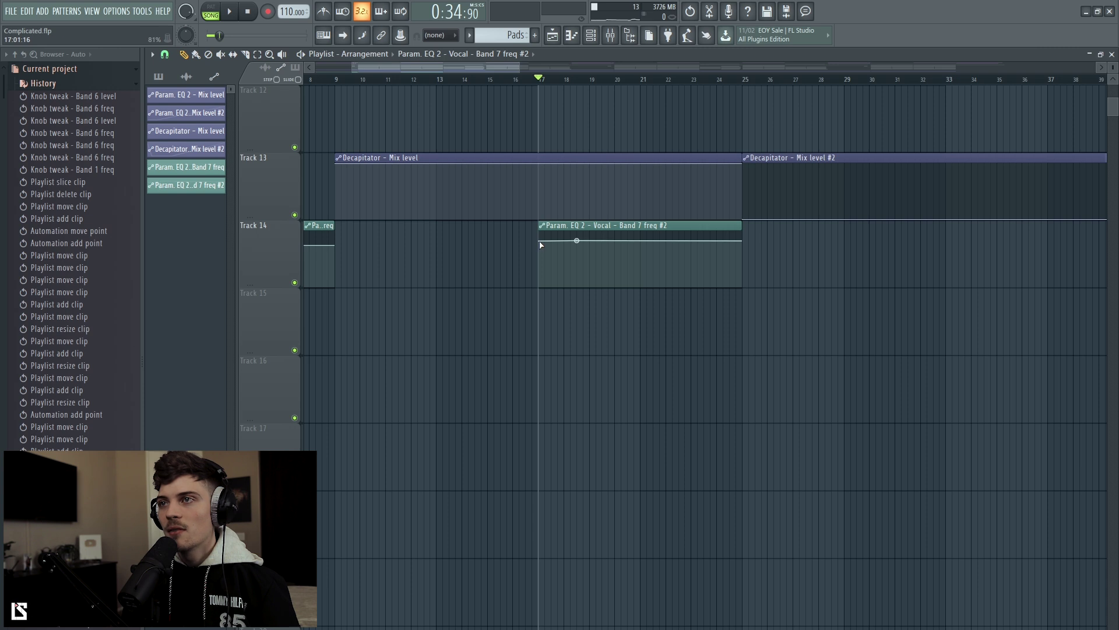
{"action": "left_click_drag", "start_coordinate": [576, 240], "coordinate": [643, 245]}
{"action": "right_click", "coordinate": [643, 249]}
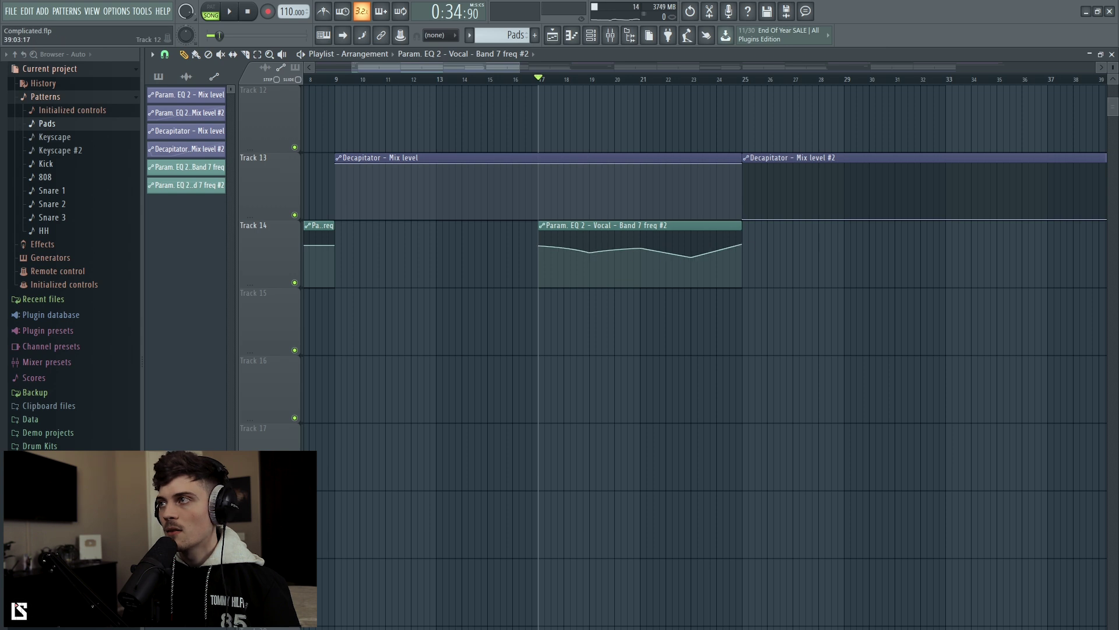
{"action": "left_click_drag", "start_coordinate": [1118, 68], "coordinate": [1118, 83]}
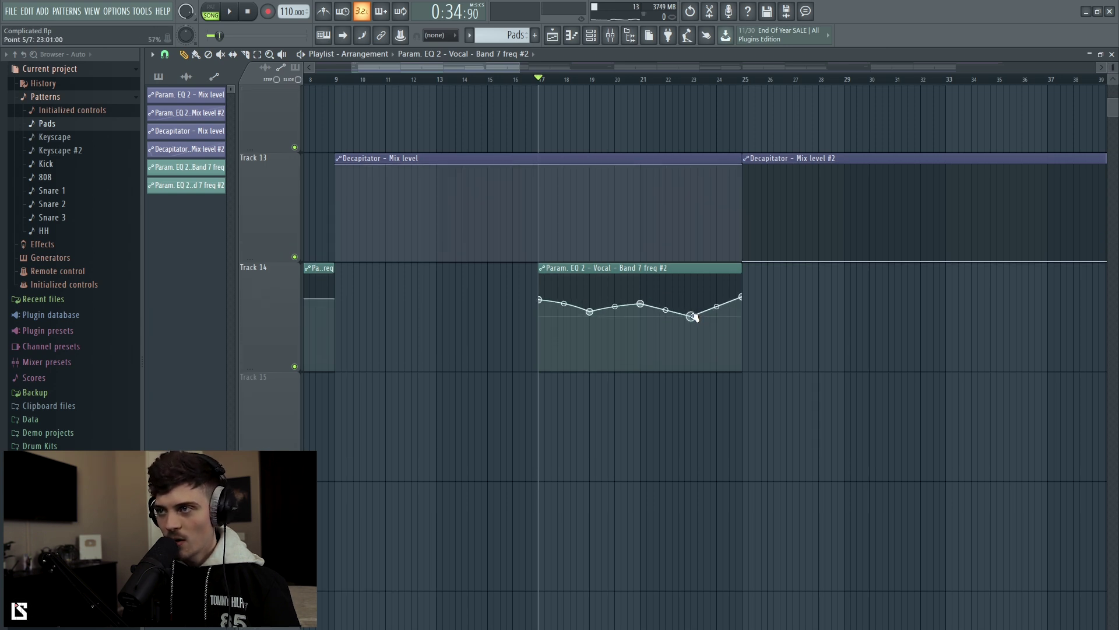
{"action": "scroll", "coordinate": [667, 309], "scroll_direction": "up", "scroll_amount": 1}
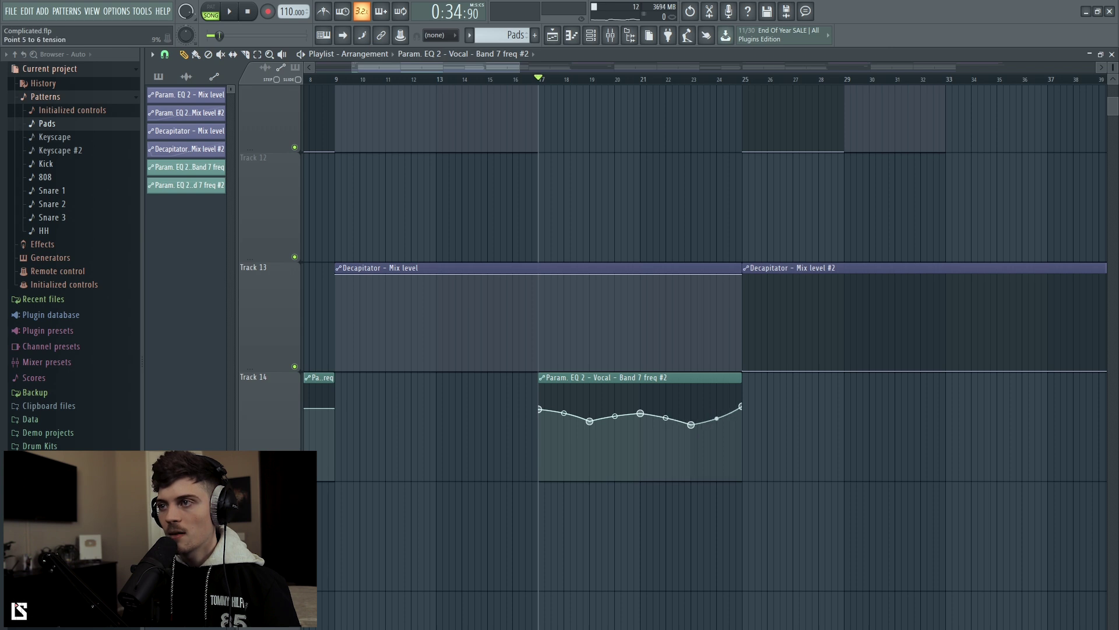
- Play from bar 17 with the Vocal EQ open, and raise the automation dips at bars 19 and 23 slightly
{"action": "key", "text": "space"}
{"action": "key", "text": "F9"}
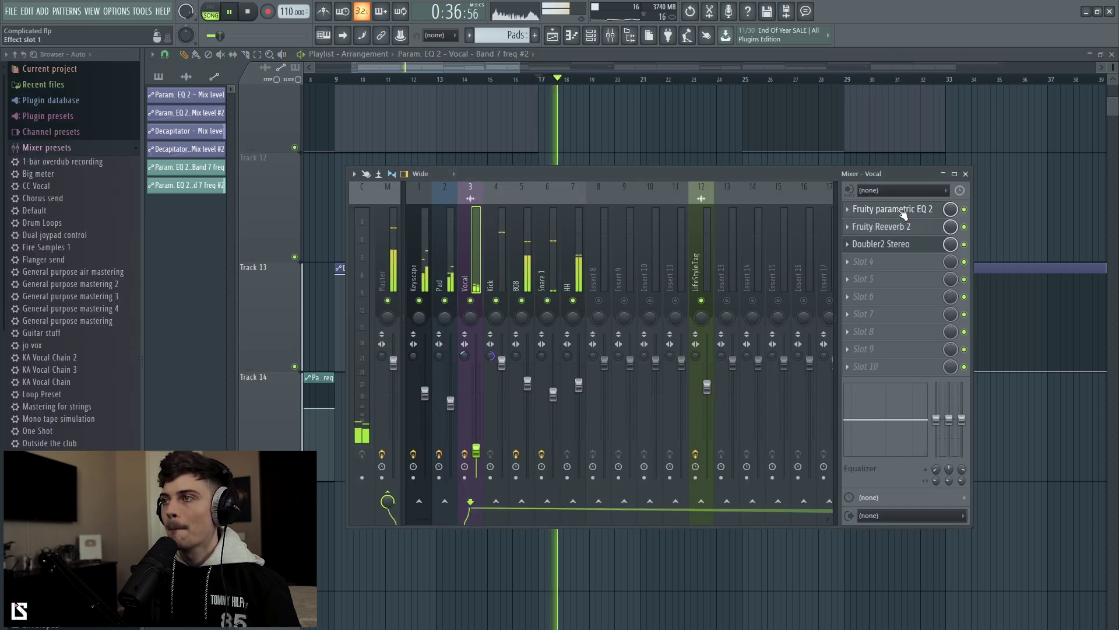
{"action": "left_click", "coordinate": [902, 215]}
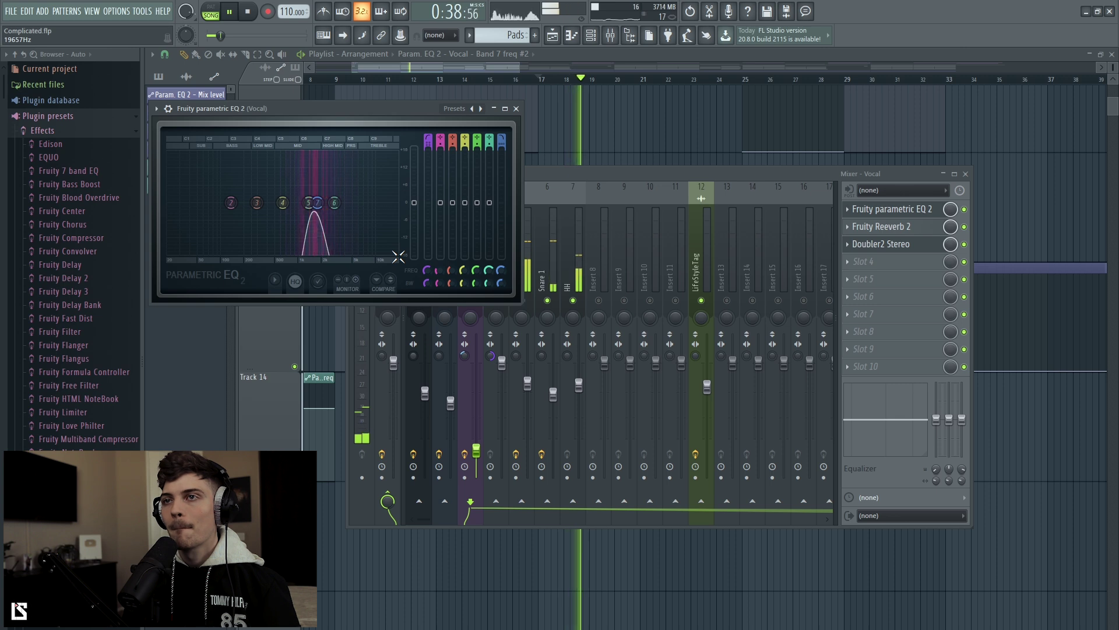
{"action": "left_click", "coordinate": [643, 103]}
{"action": "left_click_drag", "start_coordinate": [591, 421], "coordinate": [592, 418]}
{"action": "left_click_drag", "start_coordinate": [692, 424], "coordinate": [692, 419]}
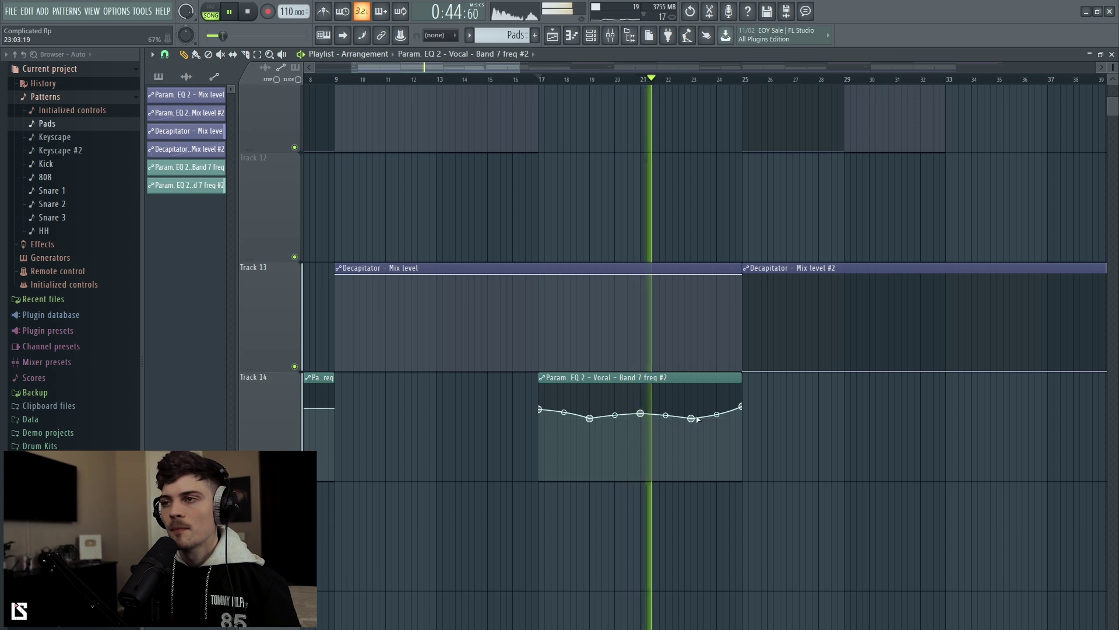
- Watch the Vocal EQ's band 7 follow the automation during playback up to bar 25
{"action": "left_click", "coordinate": [610, 35]}
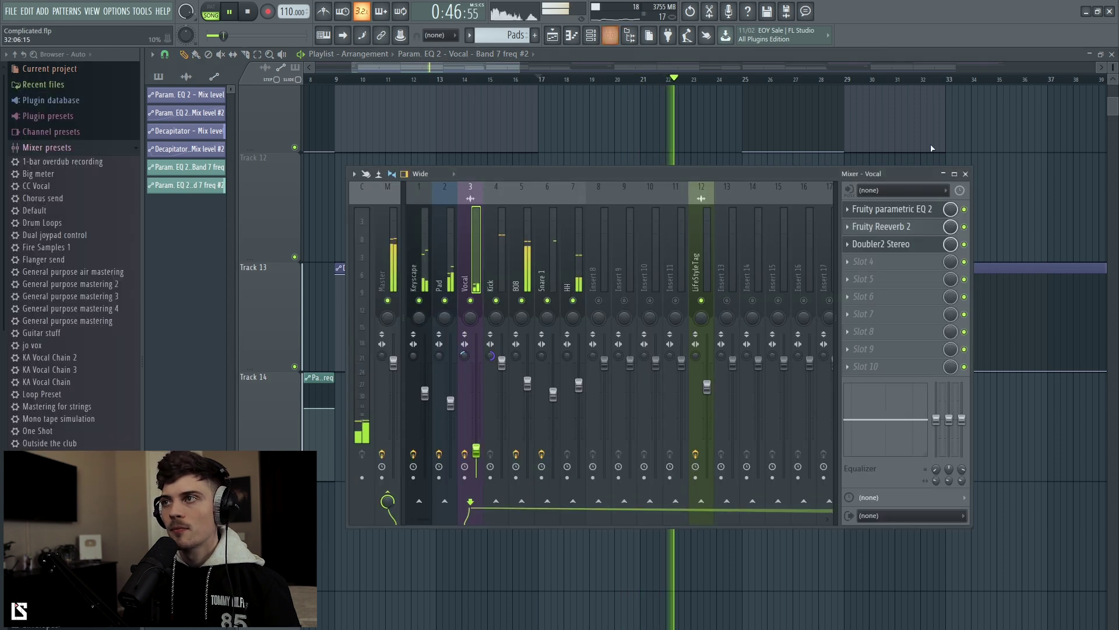
{"action": "left_click", "coordinate": [892, 208]}
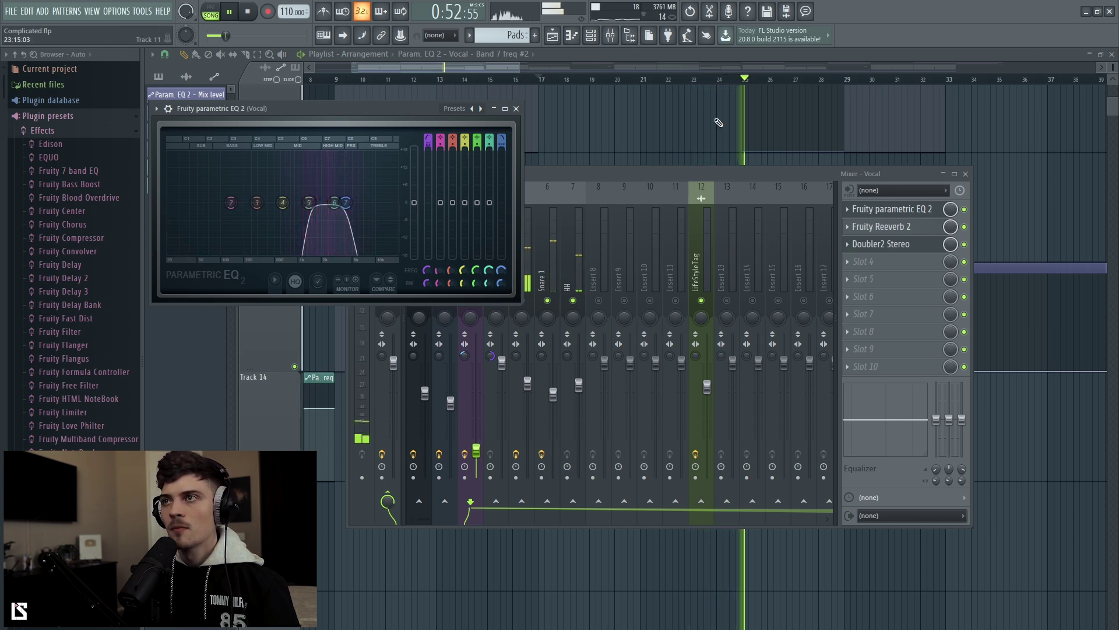
{"action": "left_click", "coordinate": [694, 65]}
{"action": "scroll", "coordinate": [697, 74], "scroll_direction": "up", "scroll_amount": 1}
- Replay the arrangement from bar 23 through the transition at bar 25 and stop playback
{"action": "left_click", "coordinate": [638, 84]}
{"action": "scroll", "coordinate": [1067, 137], "scroll_direction": "up", "scroll_amount": 3}
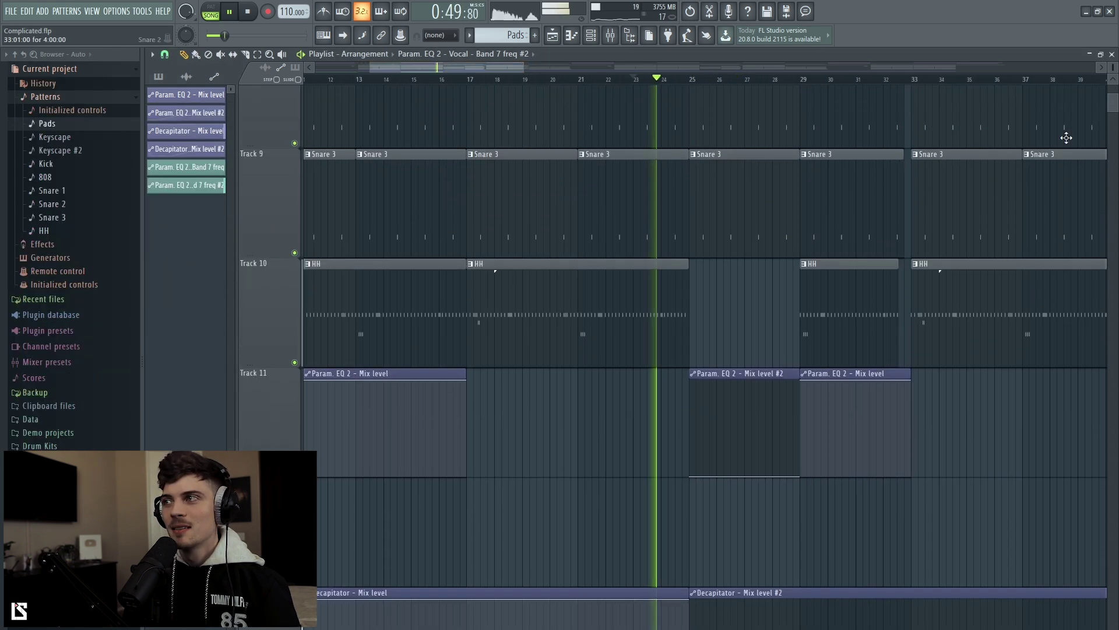
{"action": "left_click_drag", "start_coordinate": [1112, 65], "coordinate": [1113, 70]}
{"action": "scroll", "coordinate": [769, 305], "scroll_direction": "up", "scroll_amount": 5}
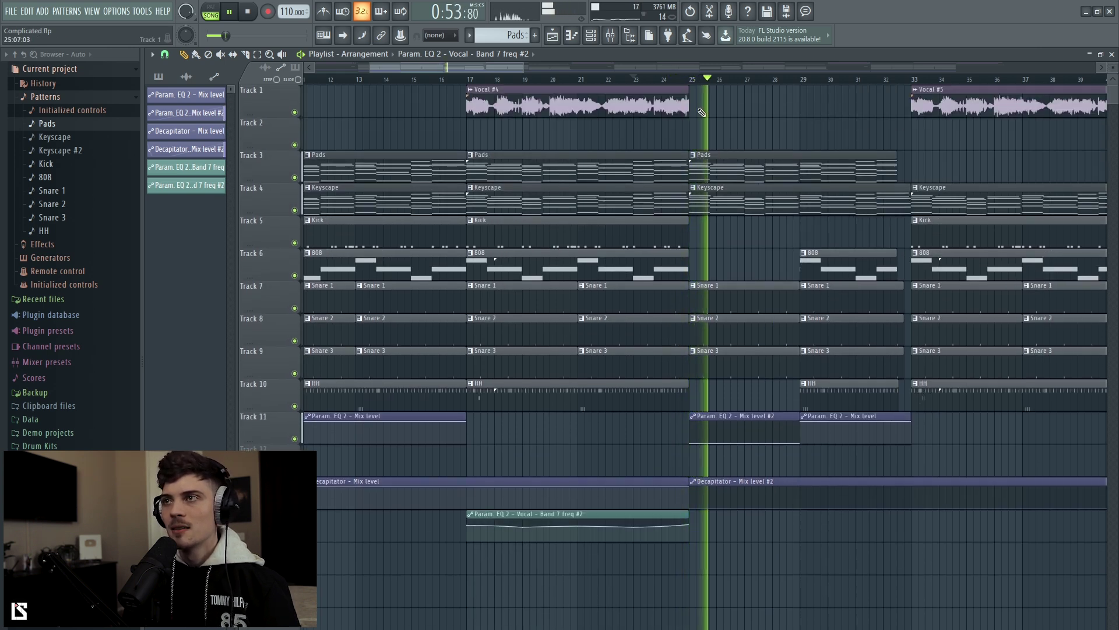
{"action": "scroll", "coordinate": [705, 114], "scroll_direction": "down", "scroll_amount": 5}
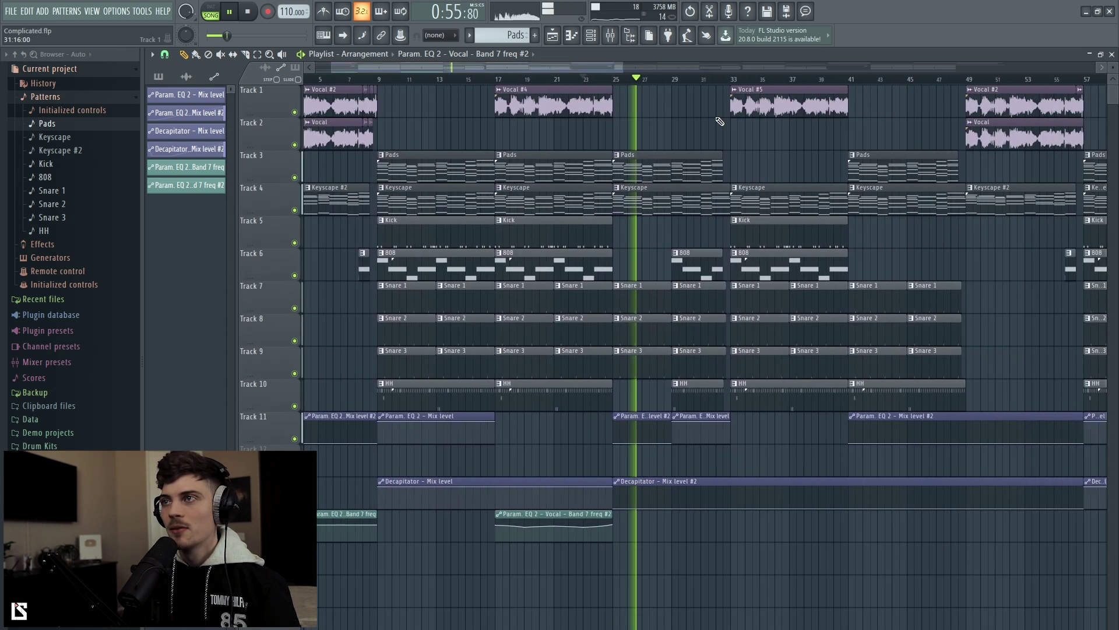
{"action": "scroll", "coordinate": [599, 129], "scroll_direction": "down", "scroll_amount": 3}
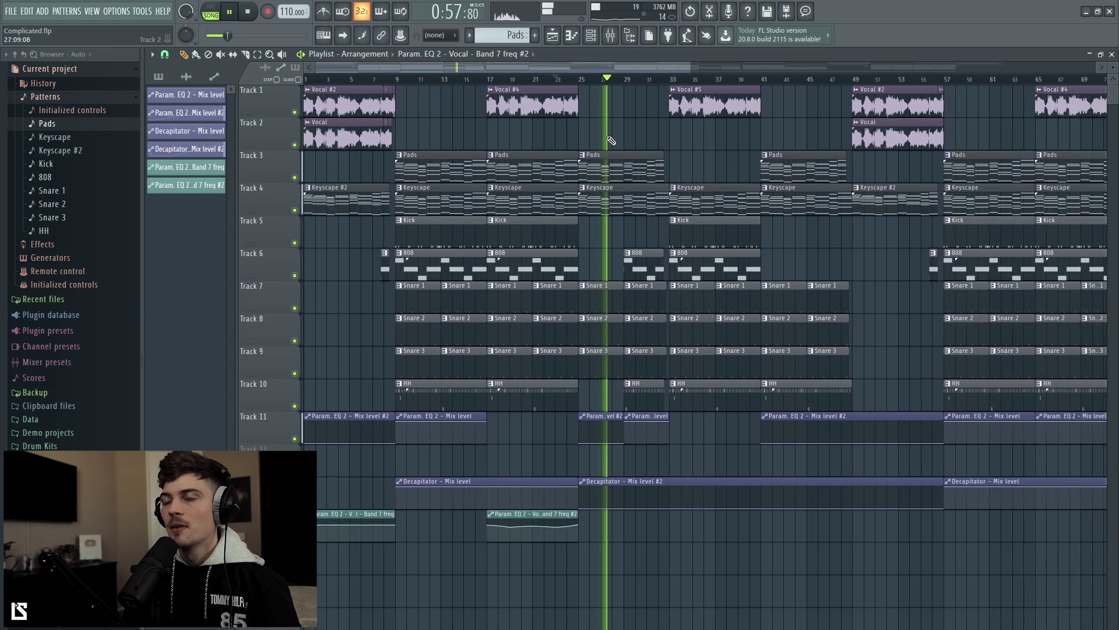
{"action": "key", "text": "space"}
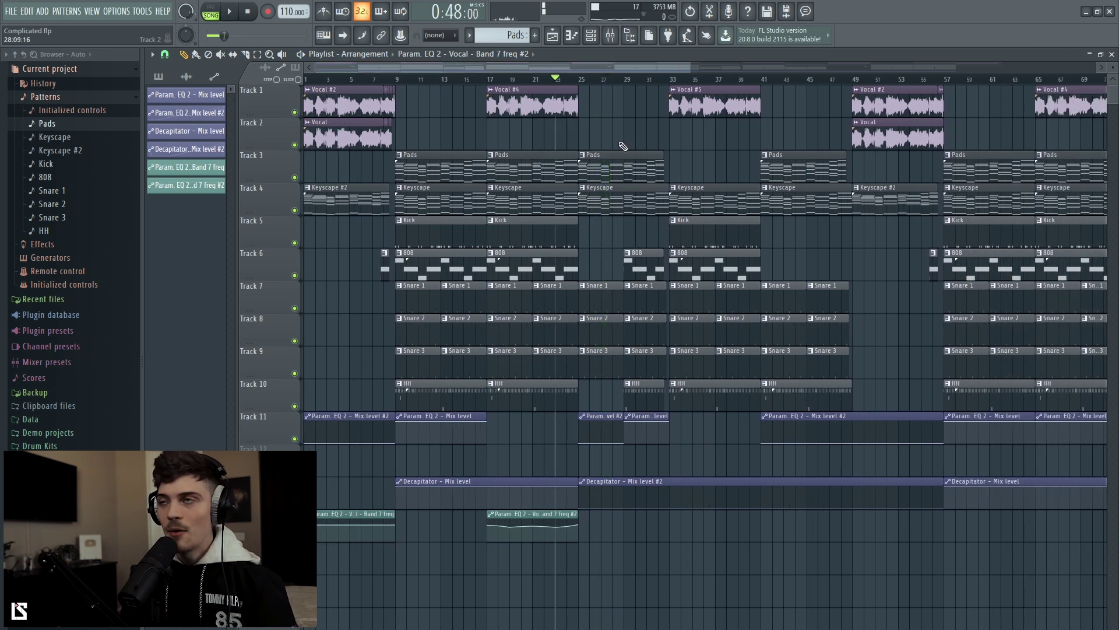
{"action": "left_click", "coordinate": [617, 41]}
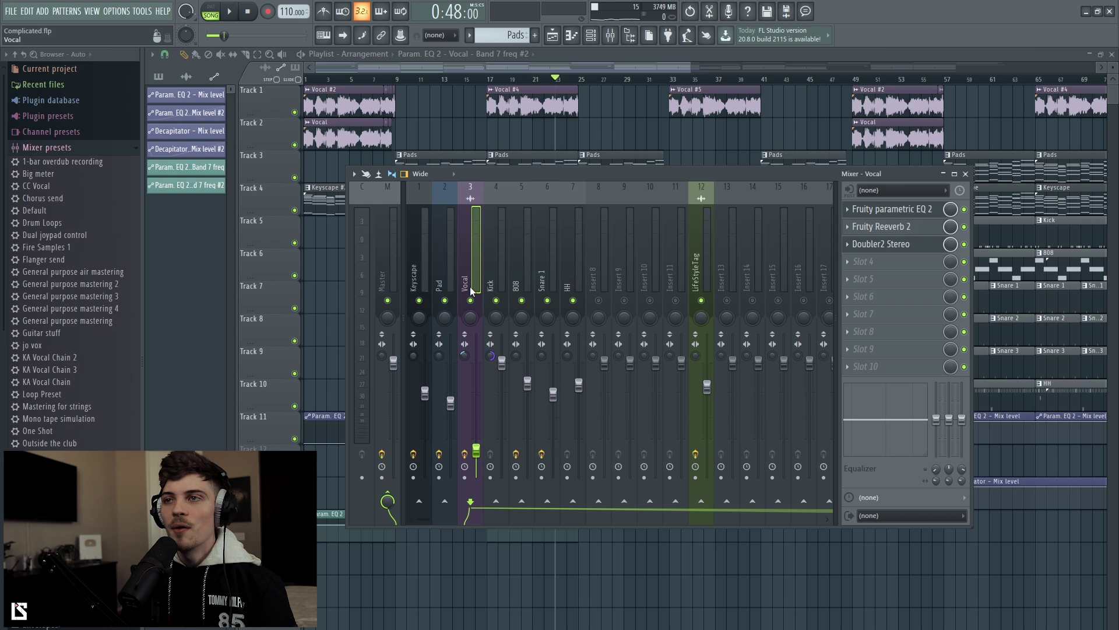
{"action": "key", "text": "F9"}
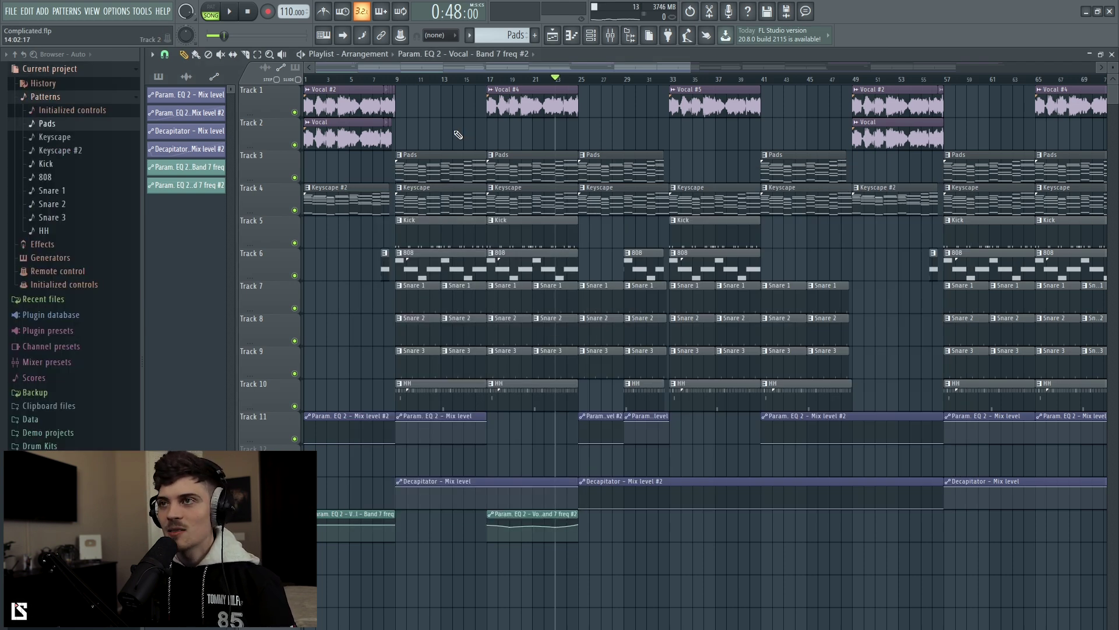
- Set the playback position to bar 9 and make the Keyscape pattern clip starting there unique
{"action": "left_click_drag", "start_coordinate": [488, 66], "coordinate": [492, 70]}
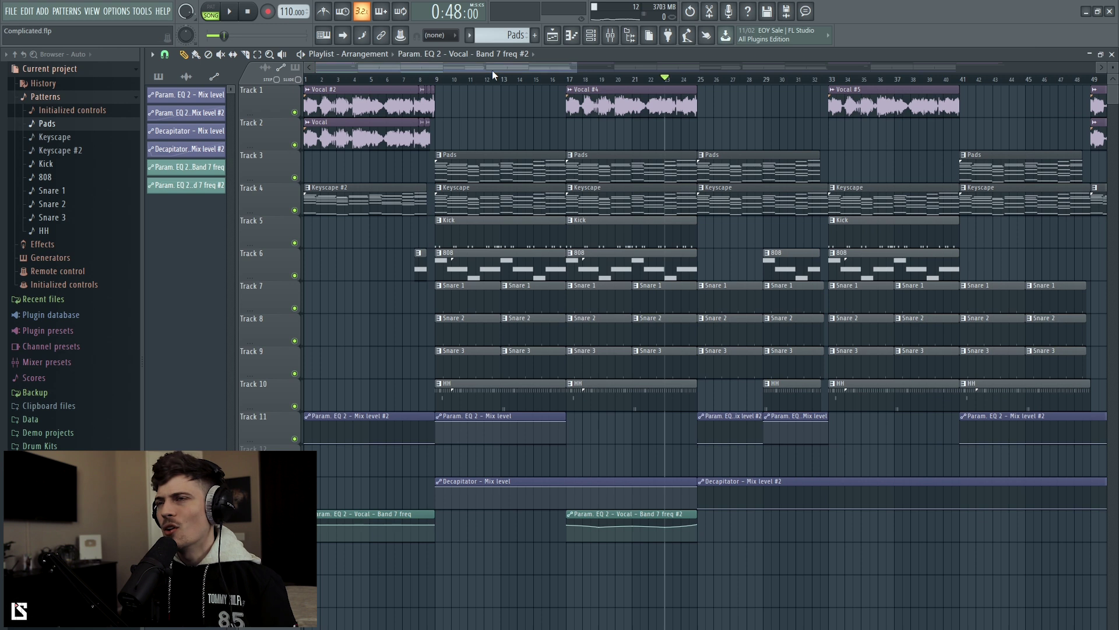
{"action": "left_click", "coordinate": [441, 82]}
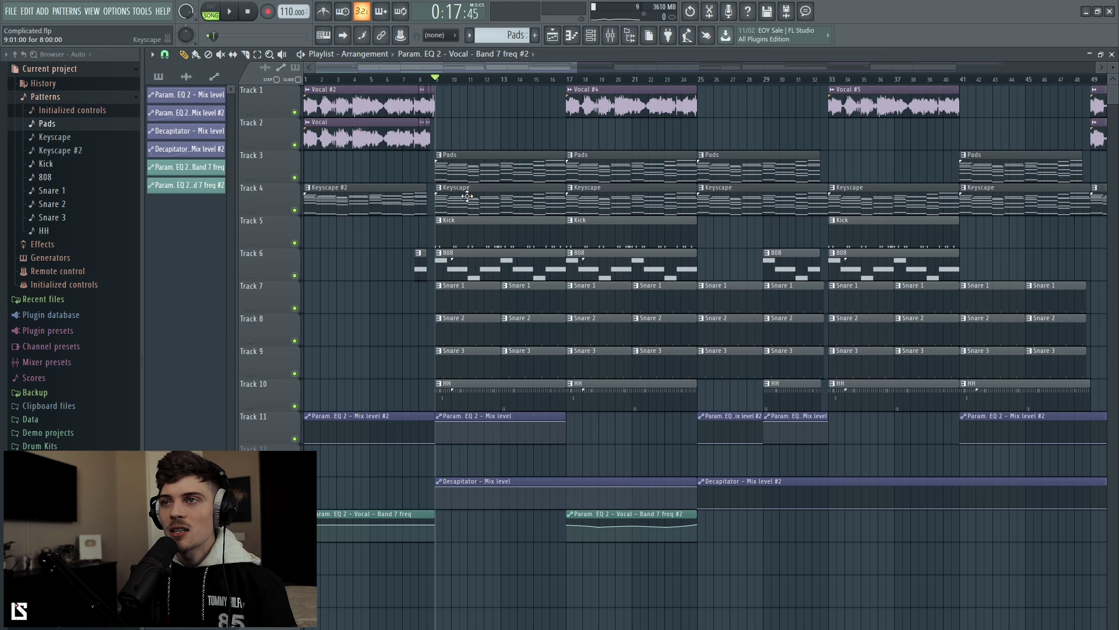
{"action": "left_click", "coordinate": [439, 188]}
{"action": "left_click", "coordinate": [488, 264]}
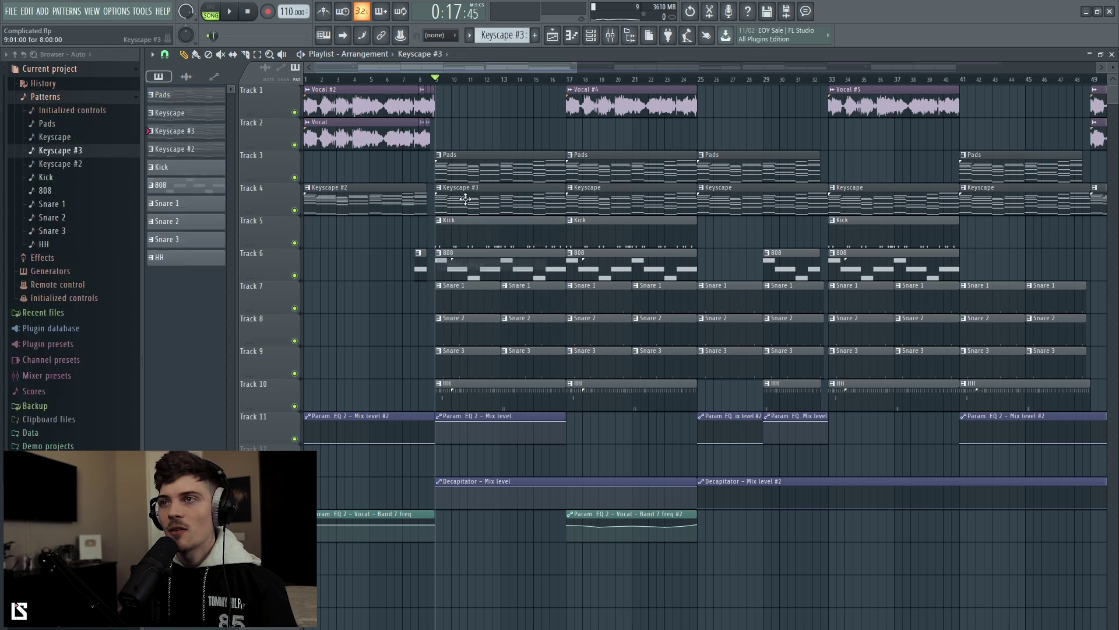
- Examine the Keyscape #3 chord notes in the piano roll, select them all, and return to the playlist
{"action": "double_click", "coordinate": [471, 201]}
{"action": "key", "text": "ctrl+a"}
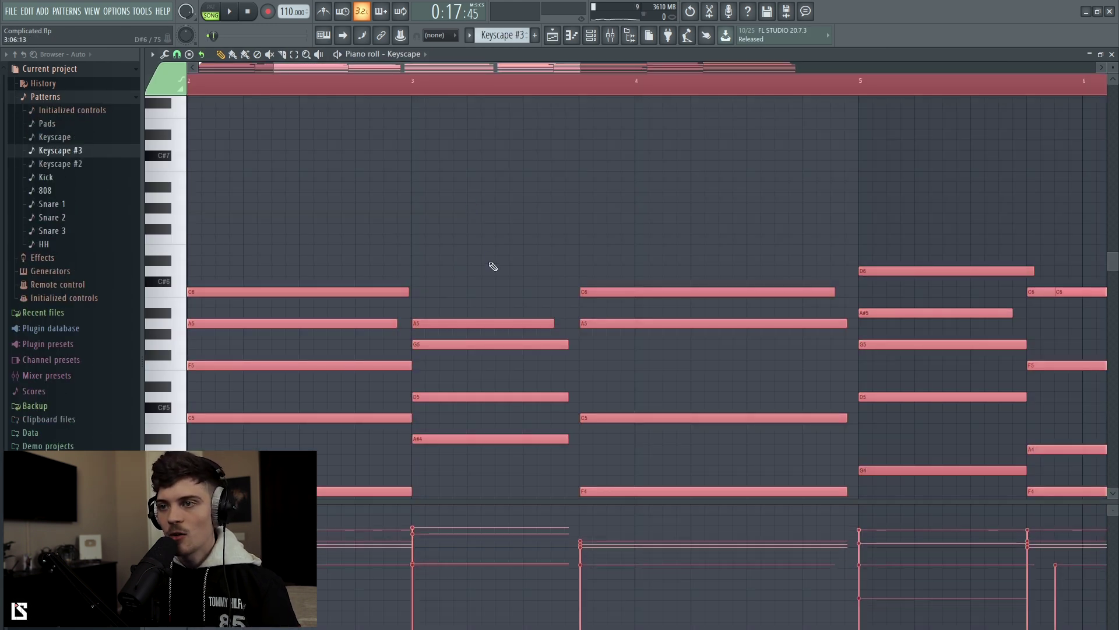
{"action": "left_click", "coordinate": [552, 36]}
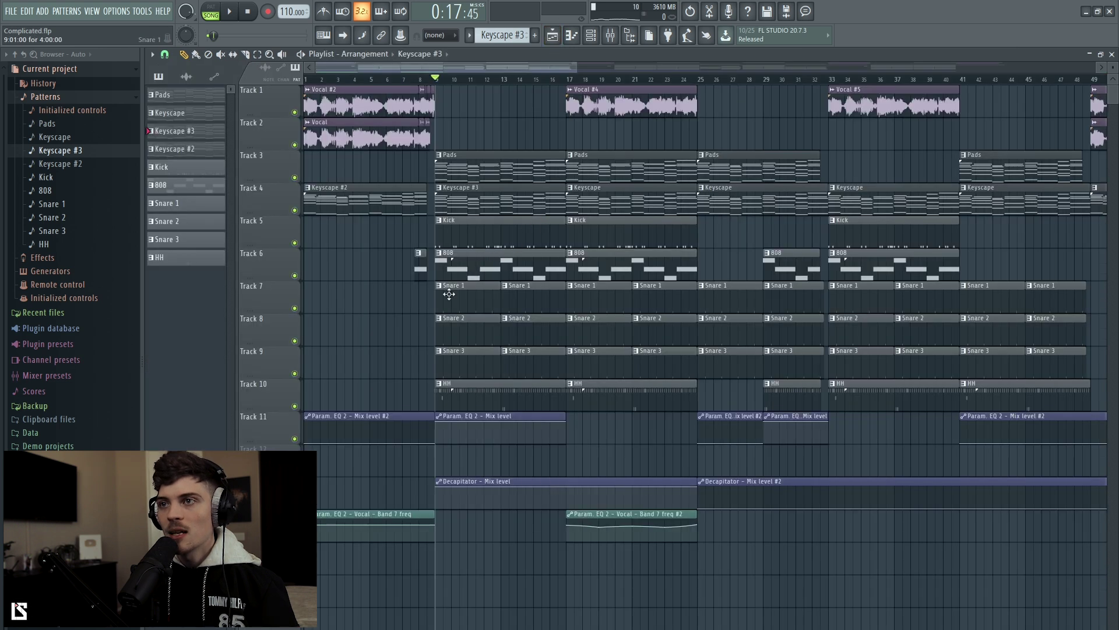
{"action": "scroll", "coordinate": [700, 315], "scroll_direction": "up", "scroll_amount": 2}
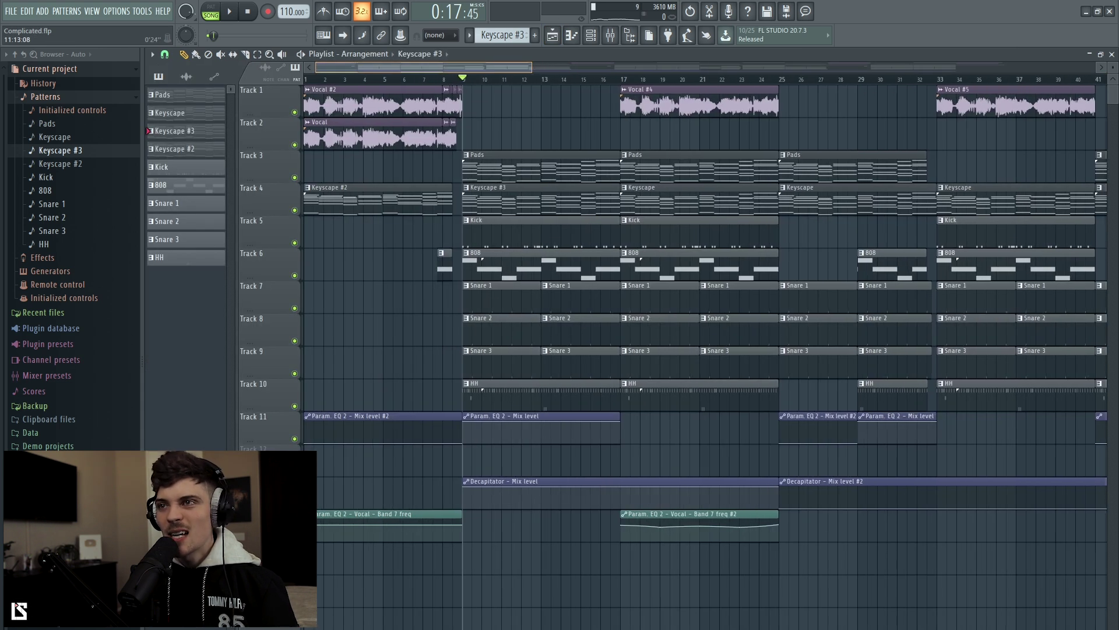
{"action": "scroll", "coordinate": [472, 83], "scroll_direction": "down", "scroll_amount": 1}
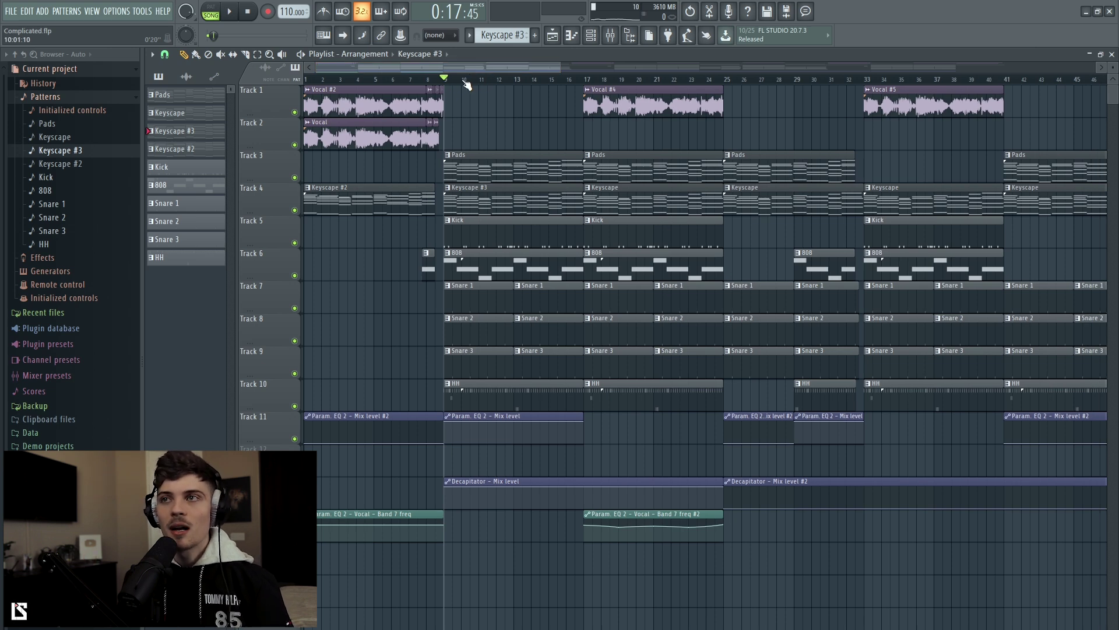
{"action": "scroll", "coordinate": [463, 69], "scroll_direction": "down", "scroll_amount": 4}
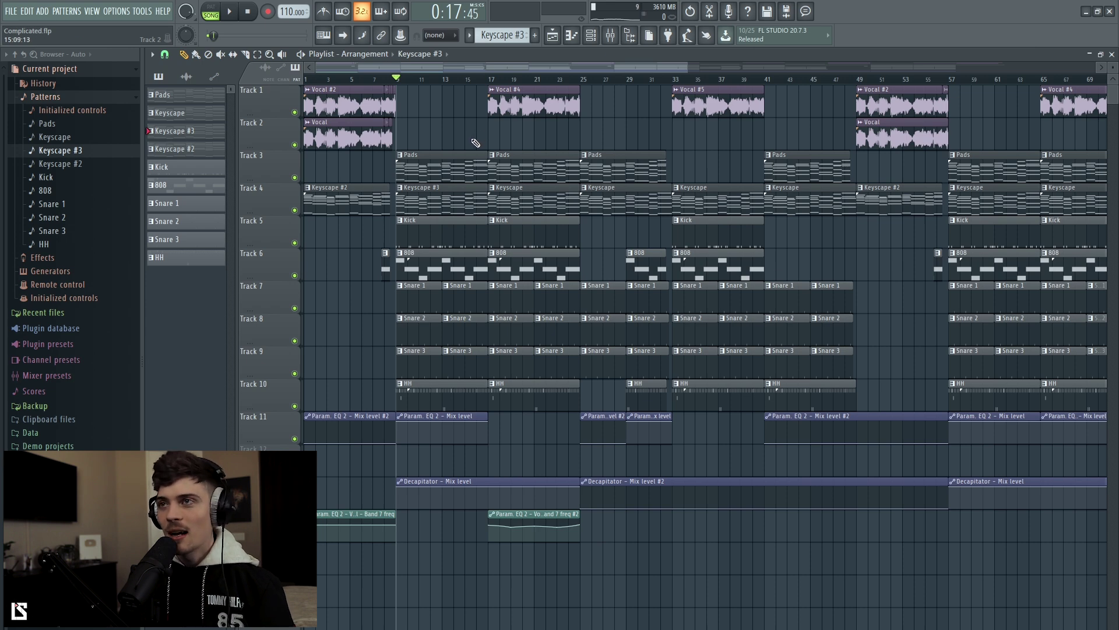
{"action": "scroll", "coordinate": [461, 71], "scroll_direction": "down", "scroll_amount": 1}
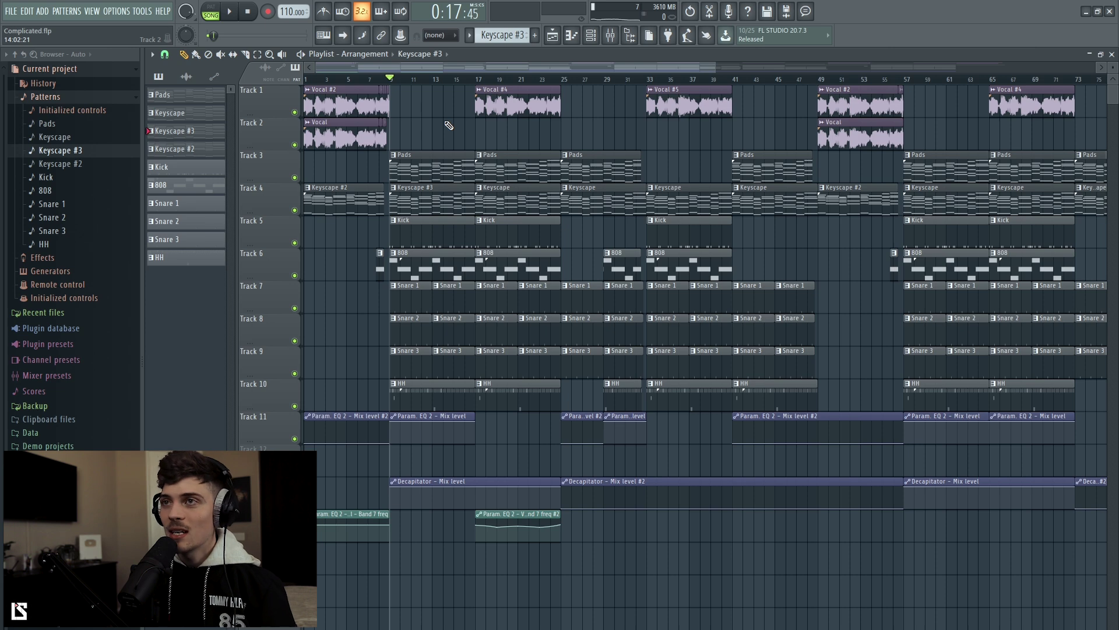
{"action": "scroll", "coordinate": [459, 74], "scroll_direction": "up", "scroll_amount": 1}
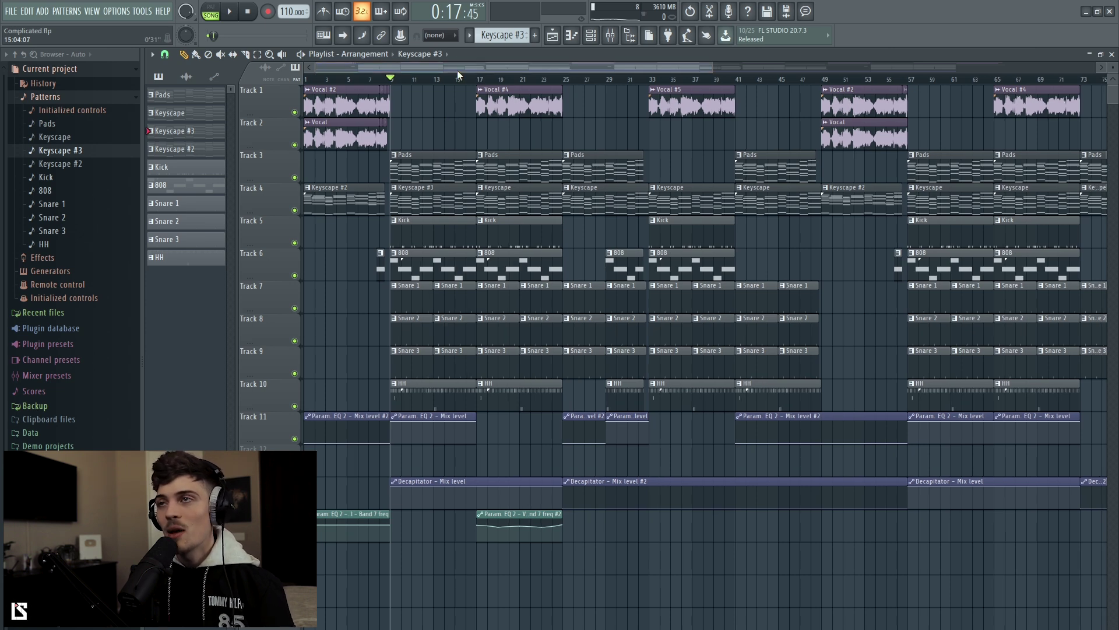
{"action": "scroll", "coordinate": [457, 90], "scroll_direction": "up", "scroll_amount": 1}
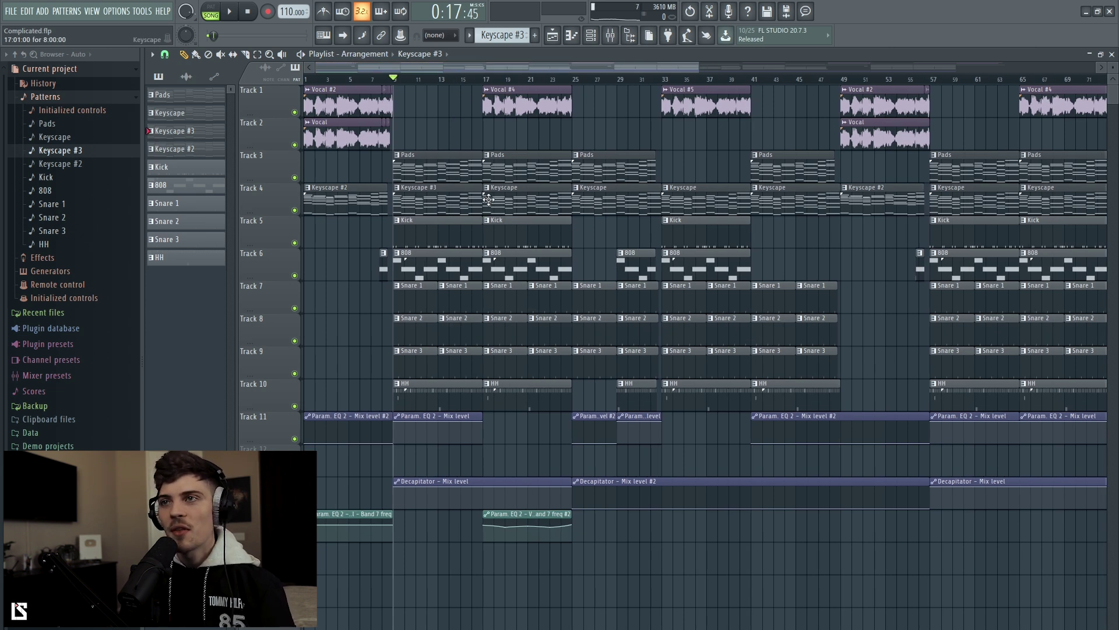